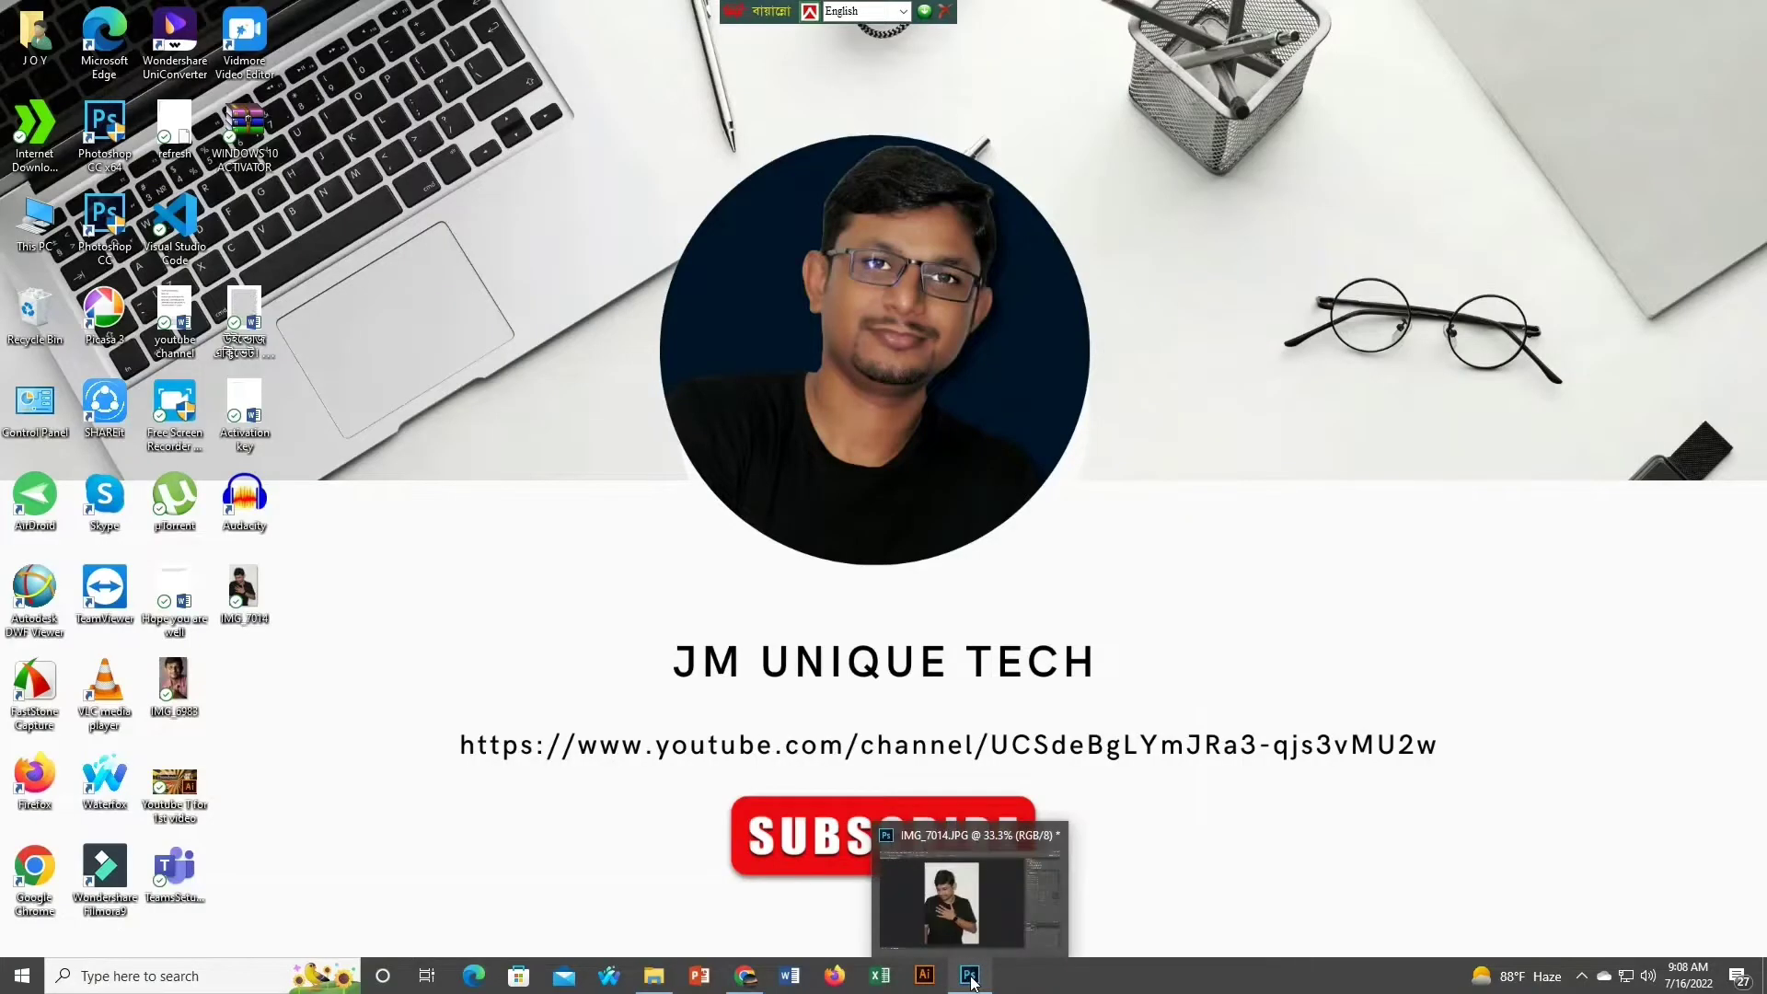
Bring the Photoshop CS6 window with the portrait photo at 33.3% to the front.
{"action": "left_click", "coordinate": [970, 975]}
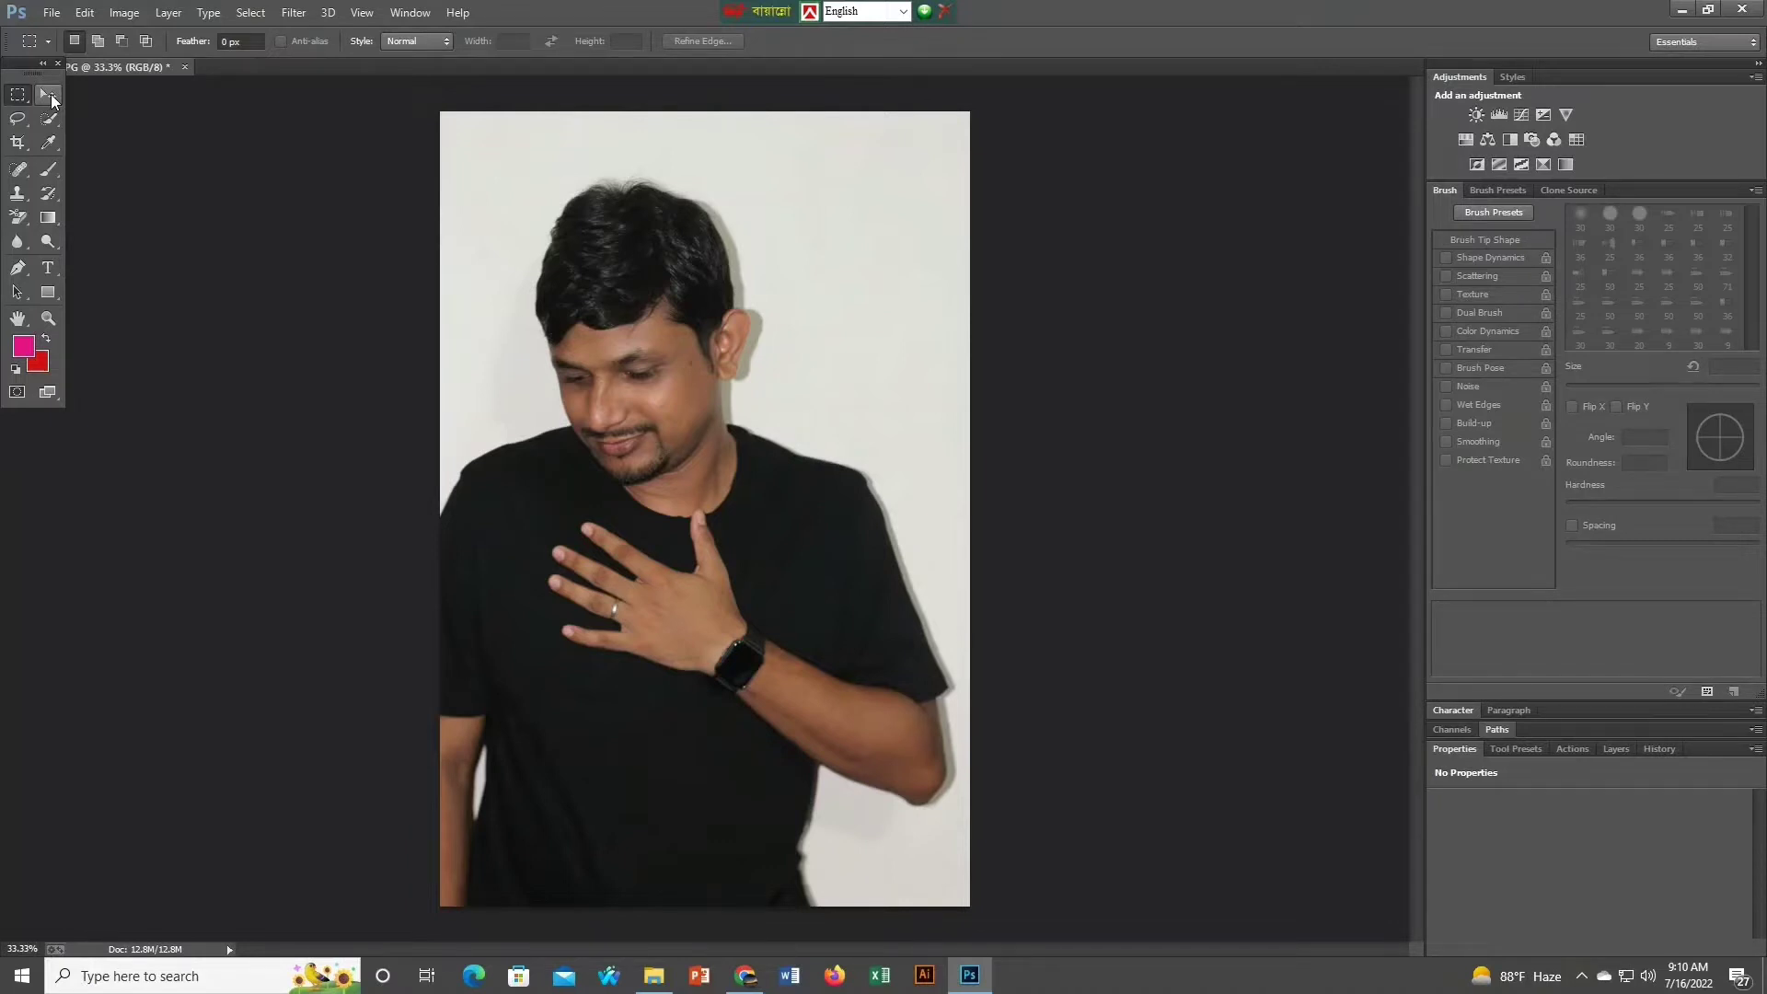
Activate the Move tool at the top of the toolbar.
{"action": "left_click", "coordinate": [50, 95]}
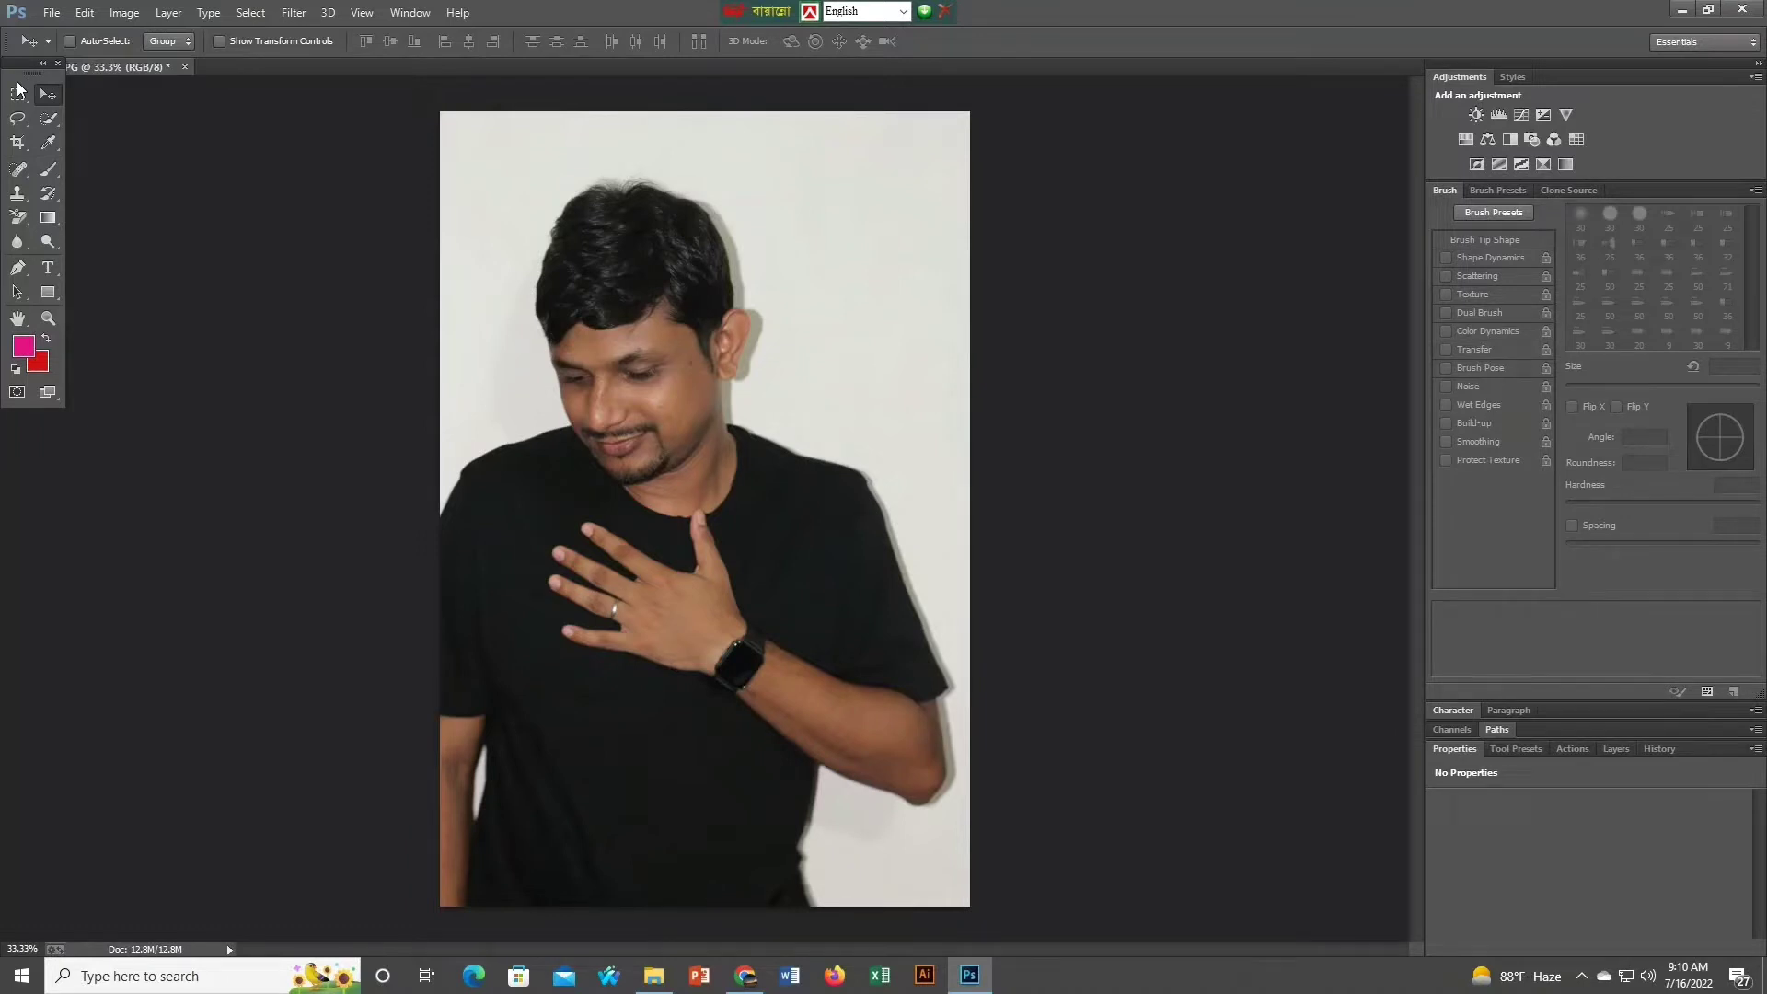
Show the Rectangular Marquee tool's variants, then dismiss the list.
{"action": "left_click", "coordinate": [18, 92]}
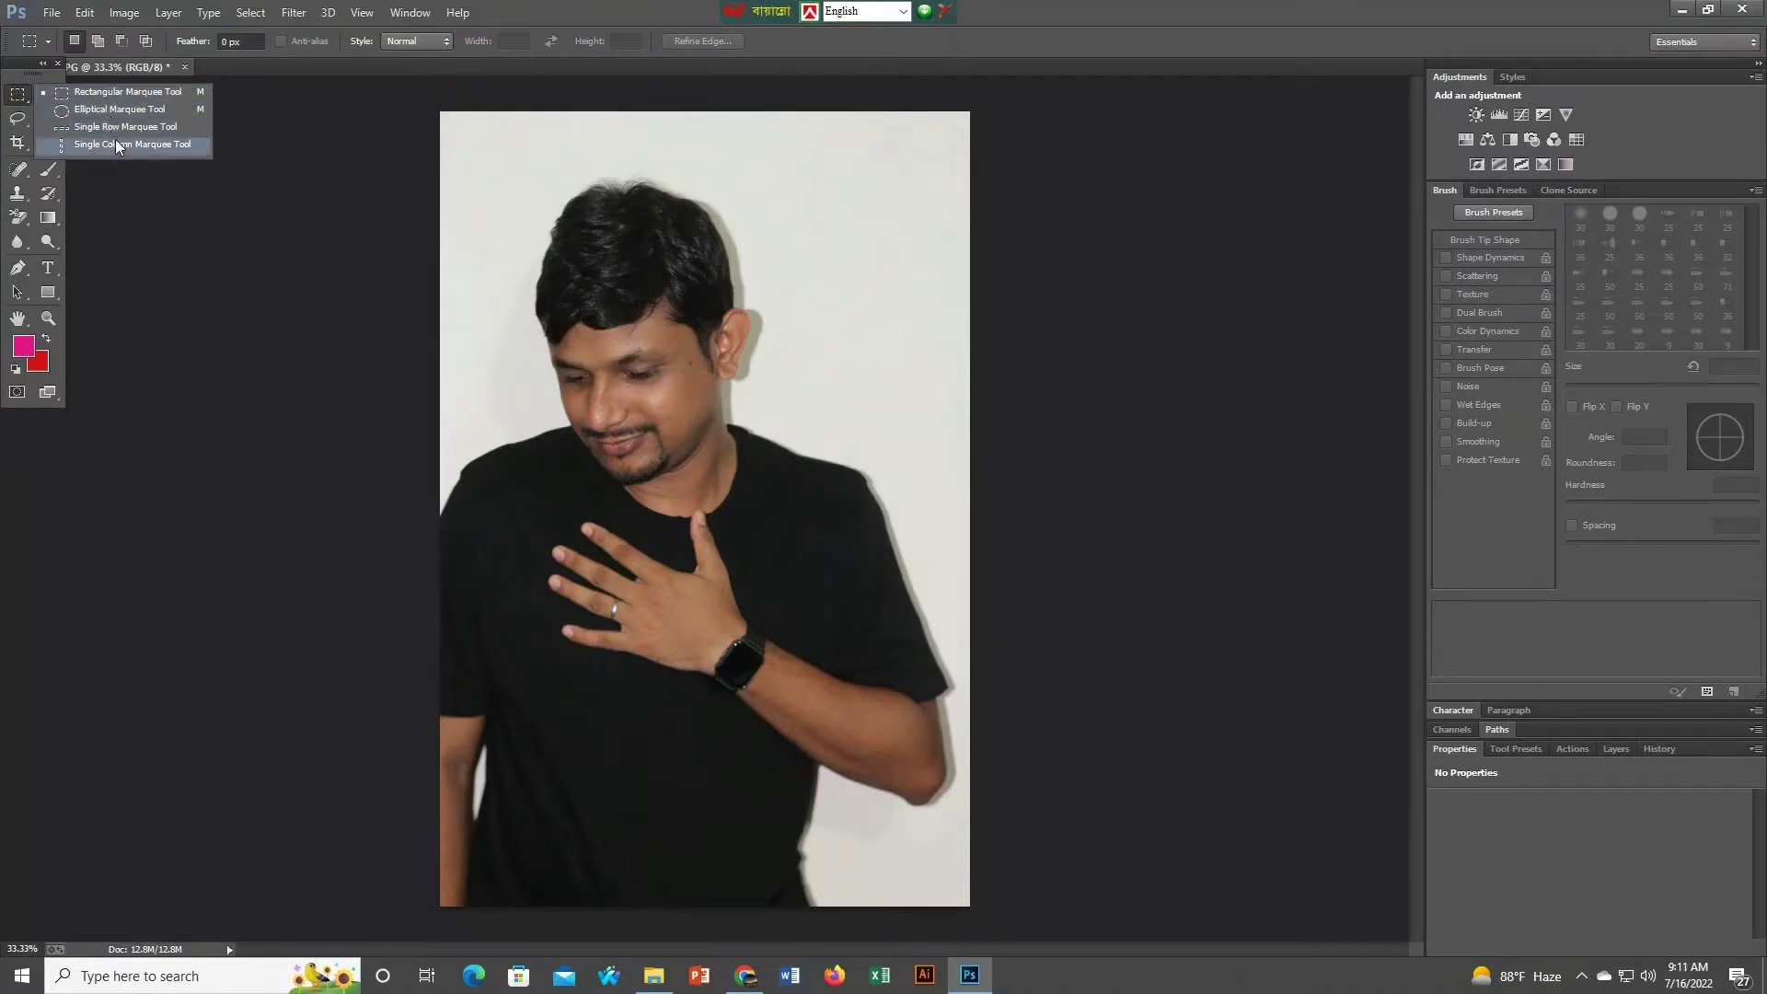
{"action": "left_click", "coordinate": [22, 96]}
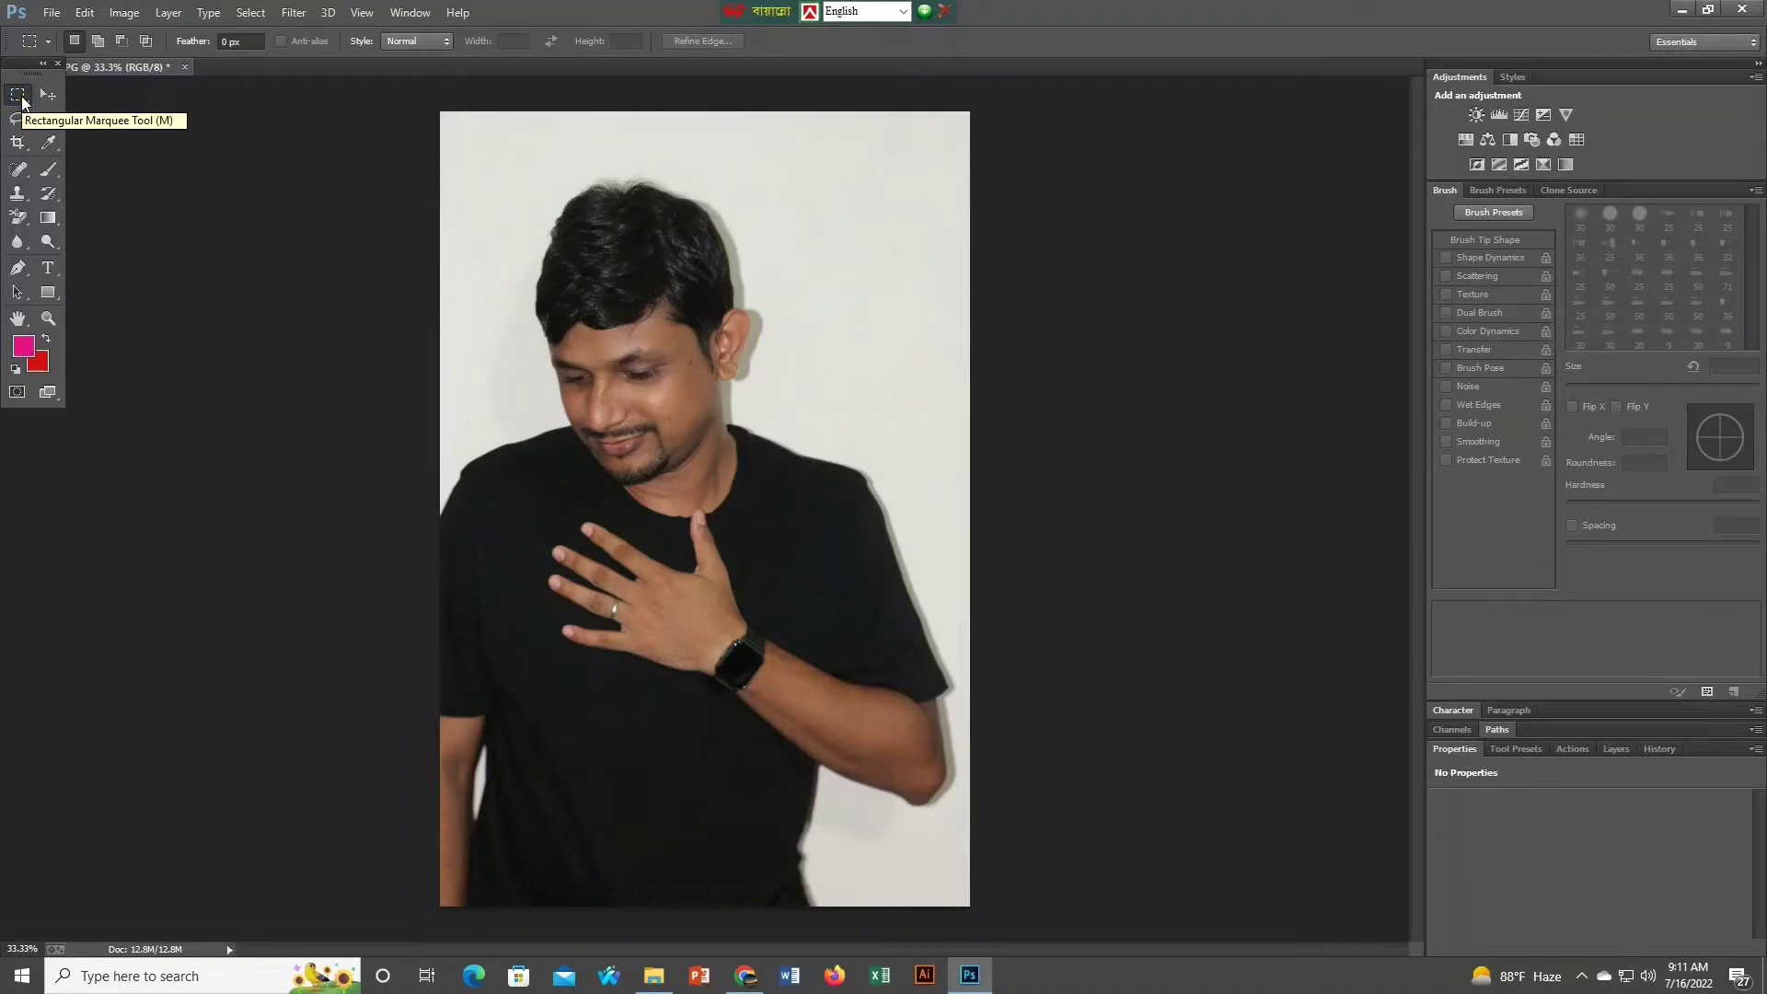
{"action": "right_click", "coordinate": [22, 100]}
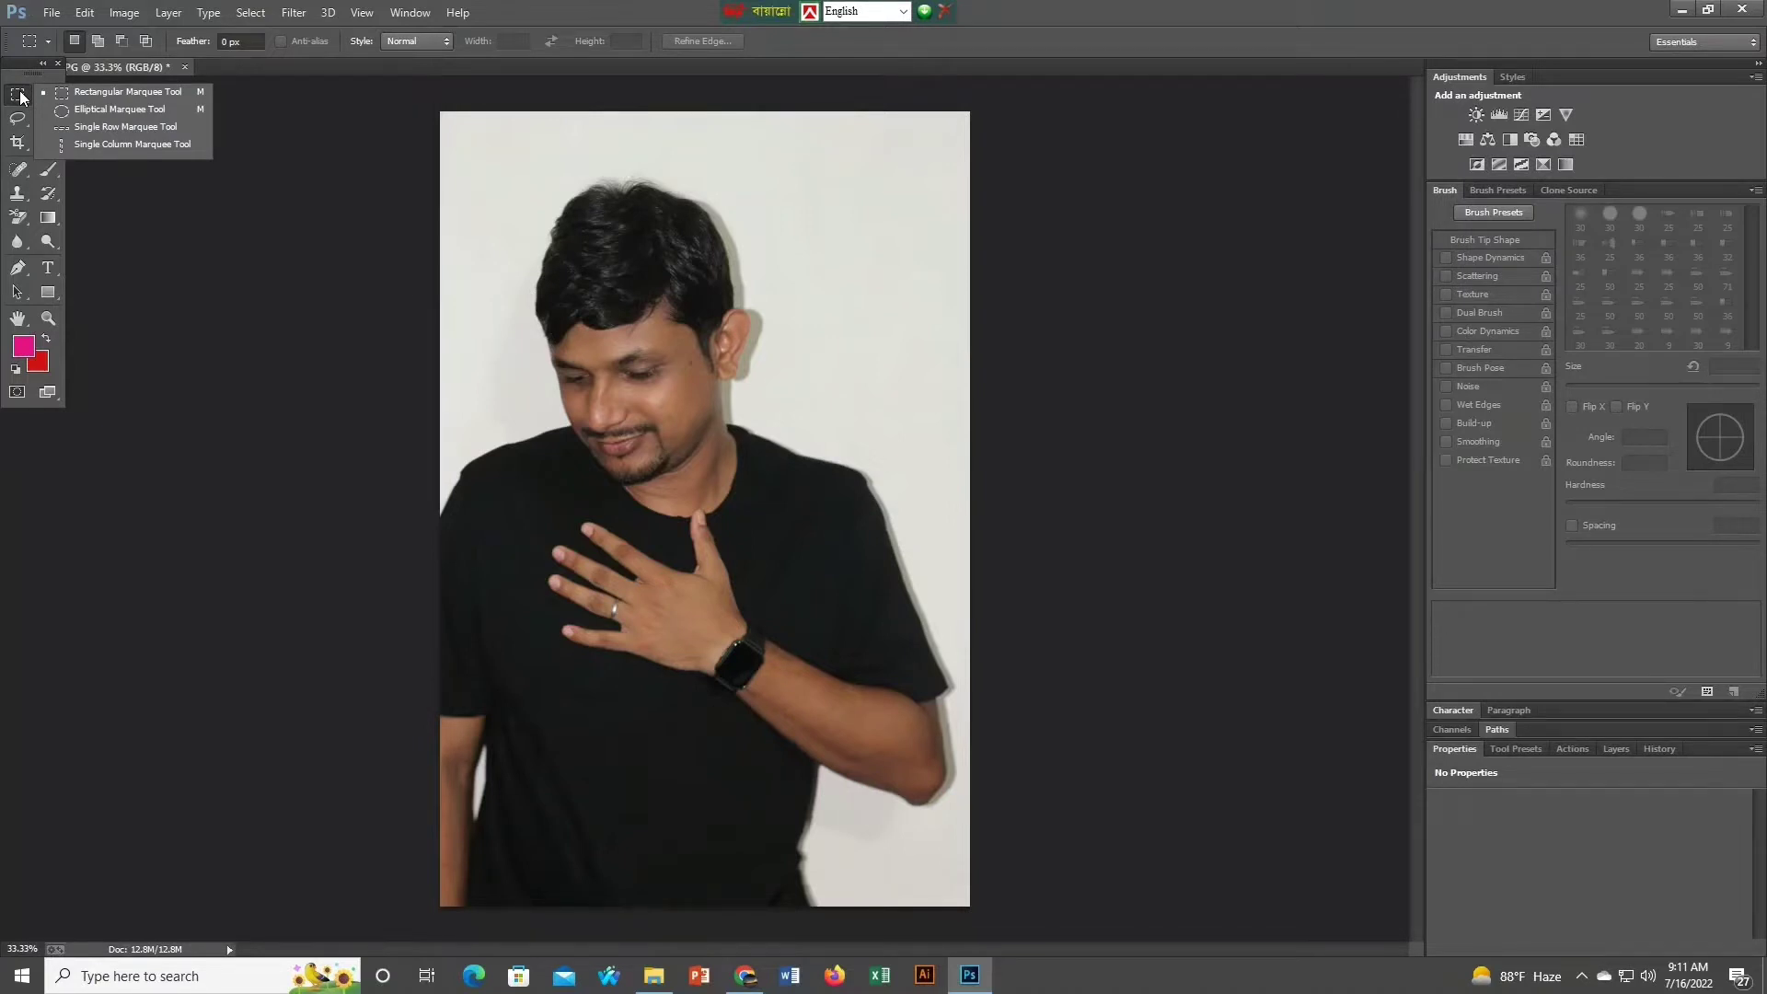
{"action": "left_click", "coordinate": [18, 121]}
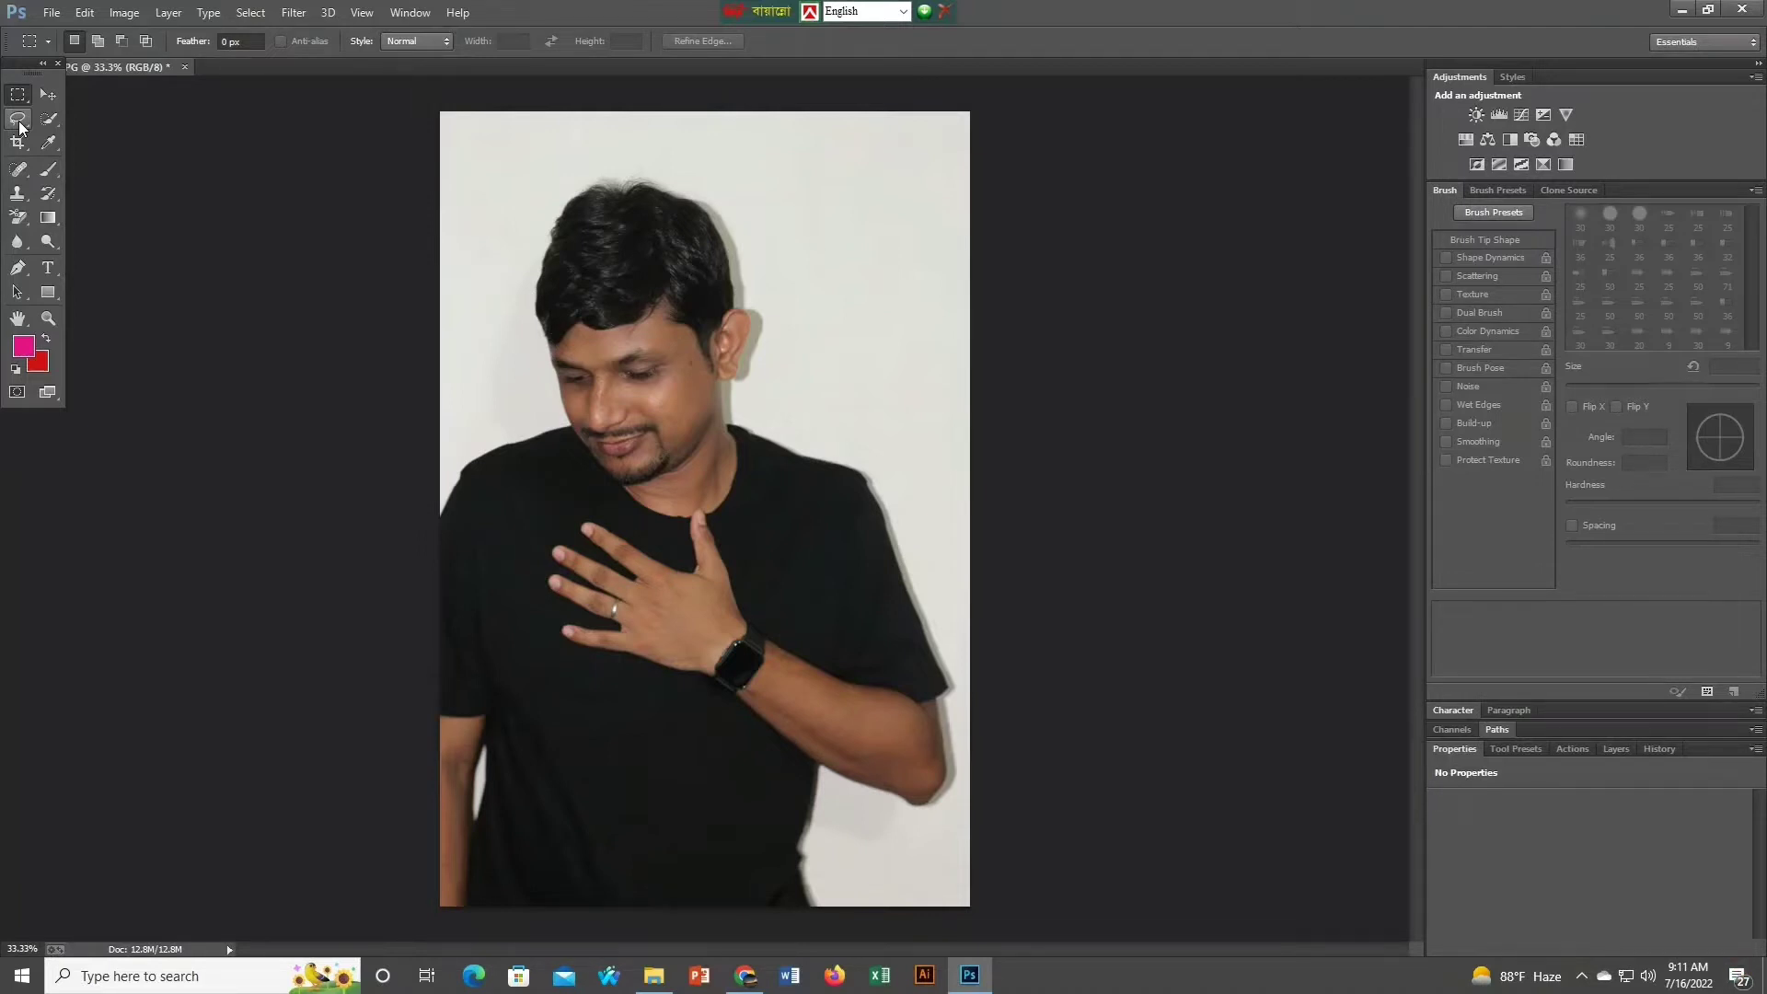
Select the Lasso tool and review its Polygonal and Magnetic Lasso variants.
{"action": "left_click", "coordinate": [19, 124]}
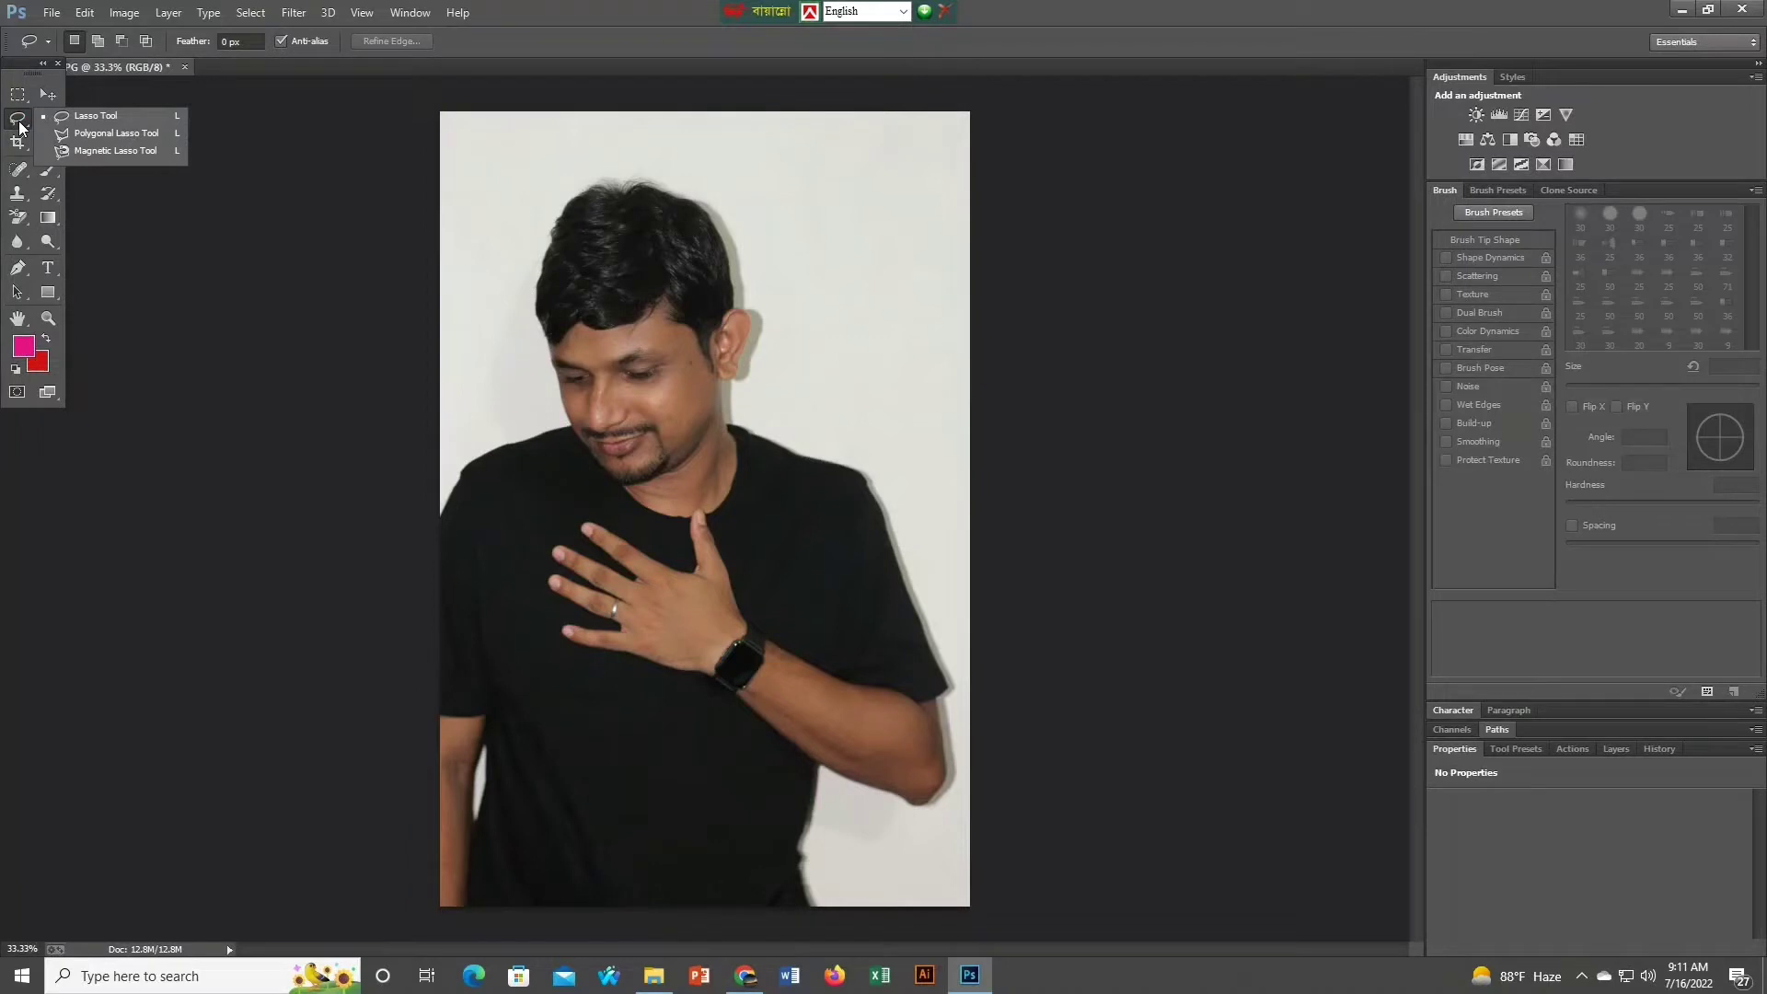
{"action": "left_click", "coordinate": [20, 123]}
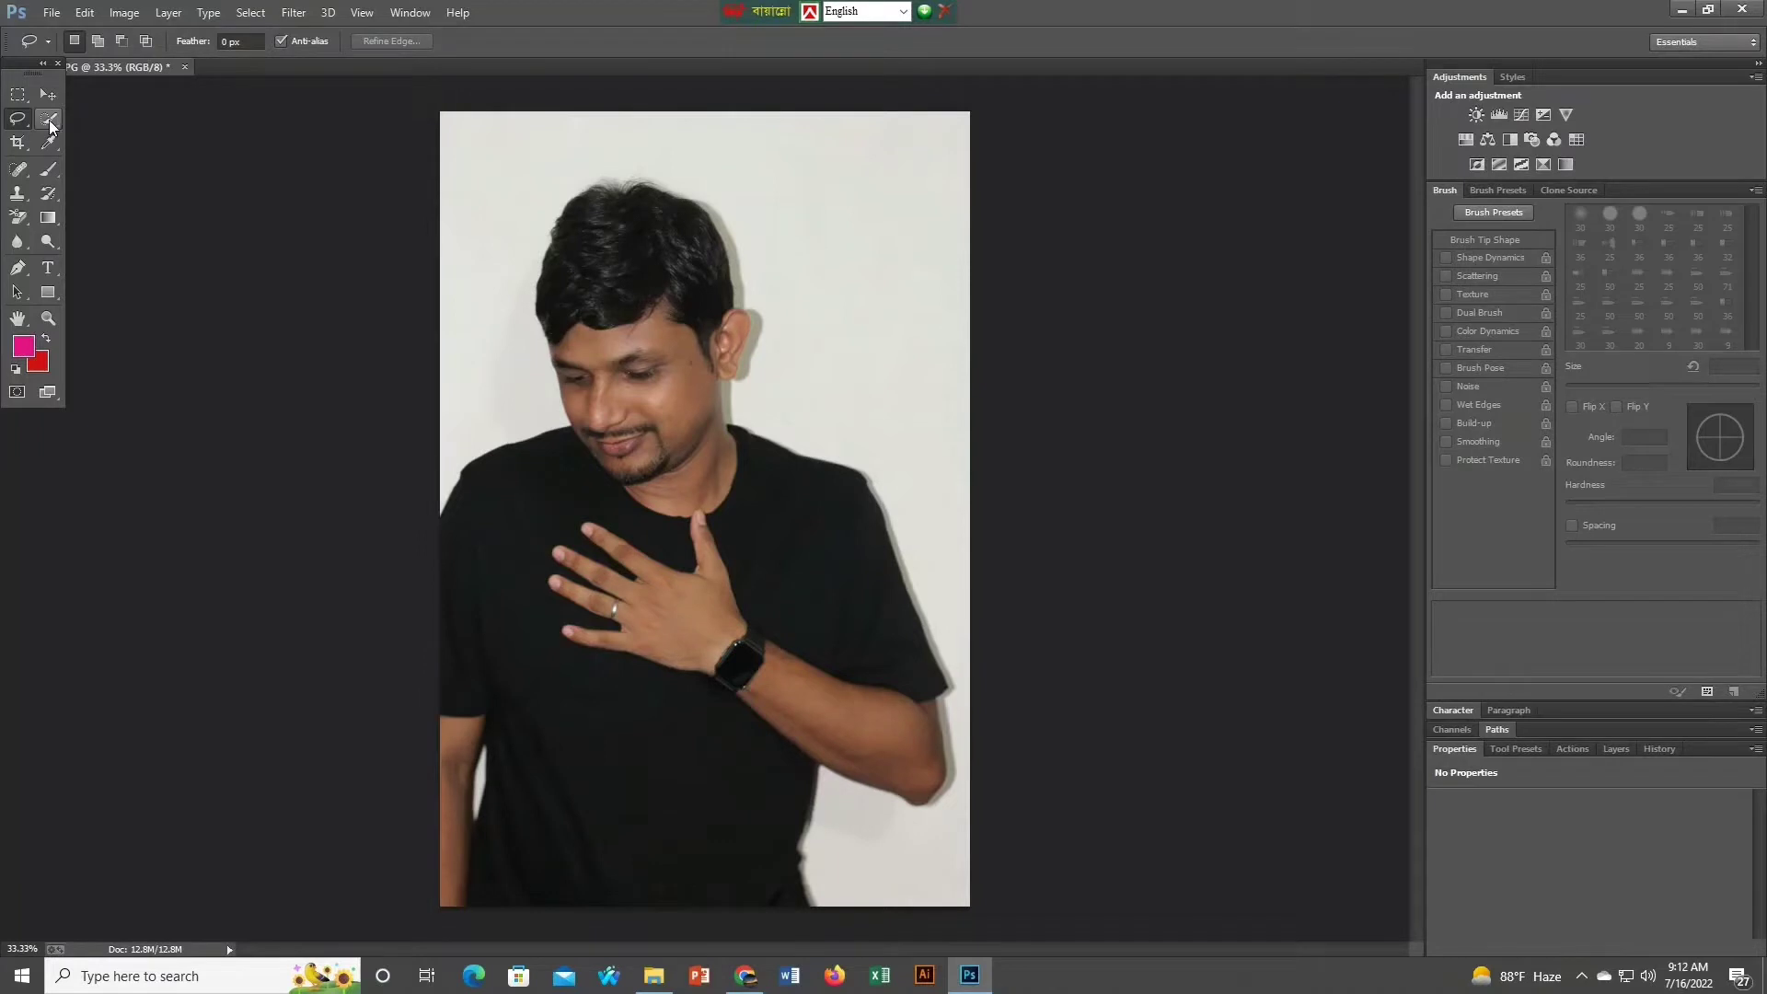
Switch from Magic Wand to Quick Selection at brush size 100, dismissing its flyout.
{"action": "left_click", "coordinate": [51, 121], "text": "alt"}
{"action": "left_click", "coordinate": [49, 122]}
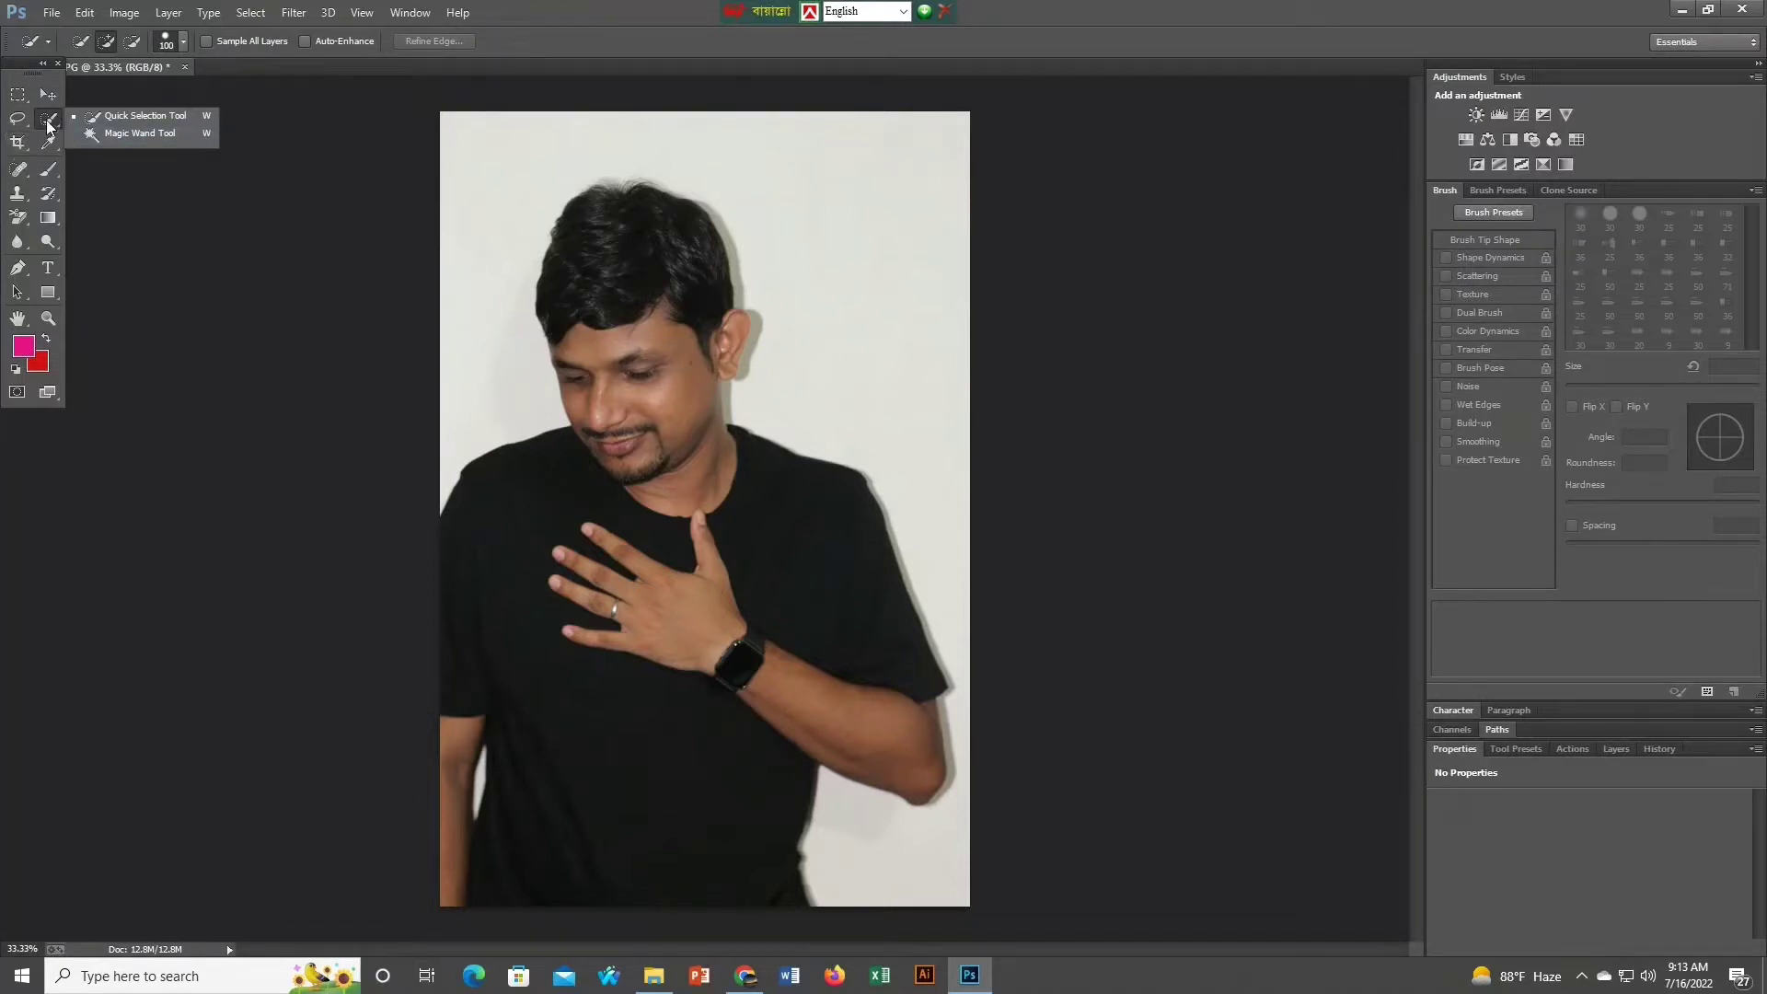
{"action": "key", "text": "Escape"}
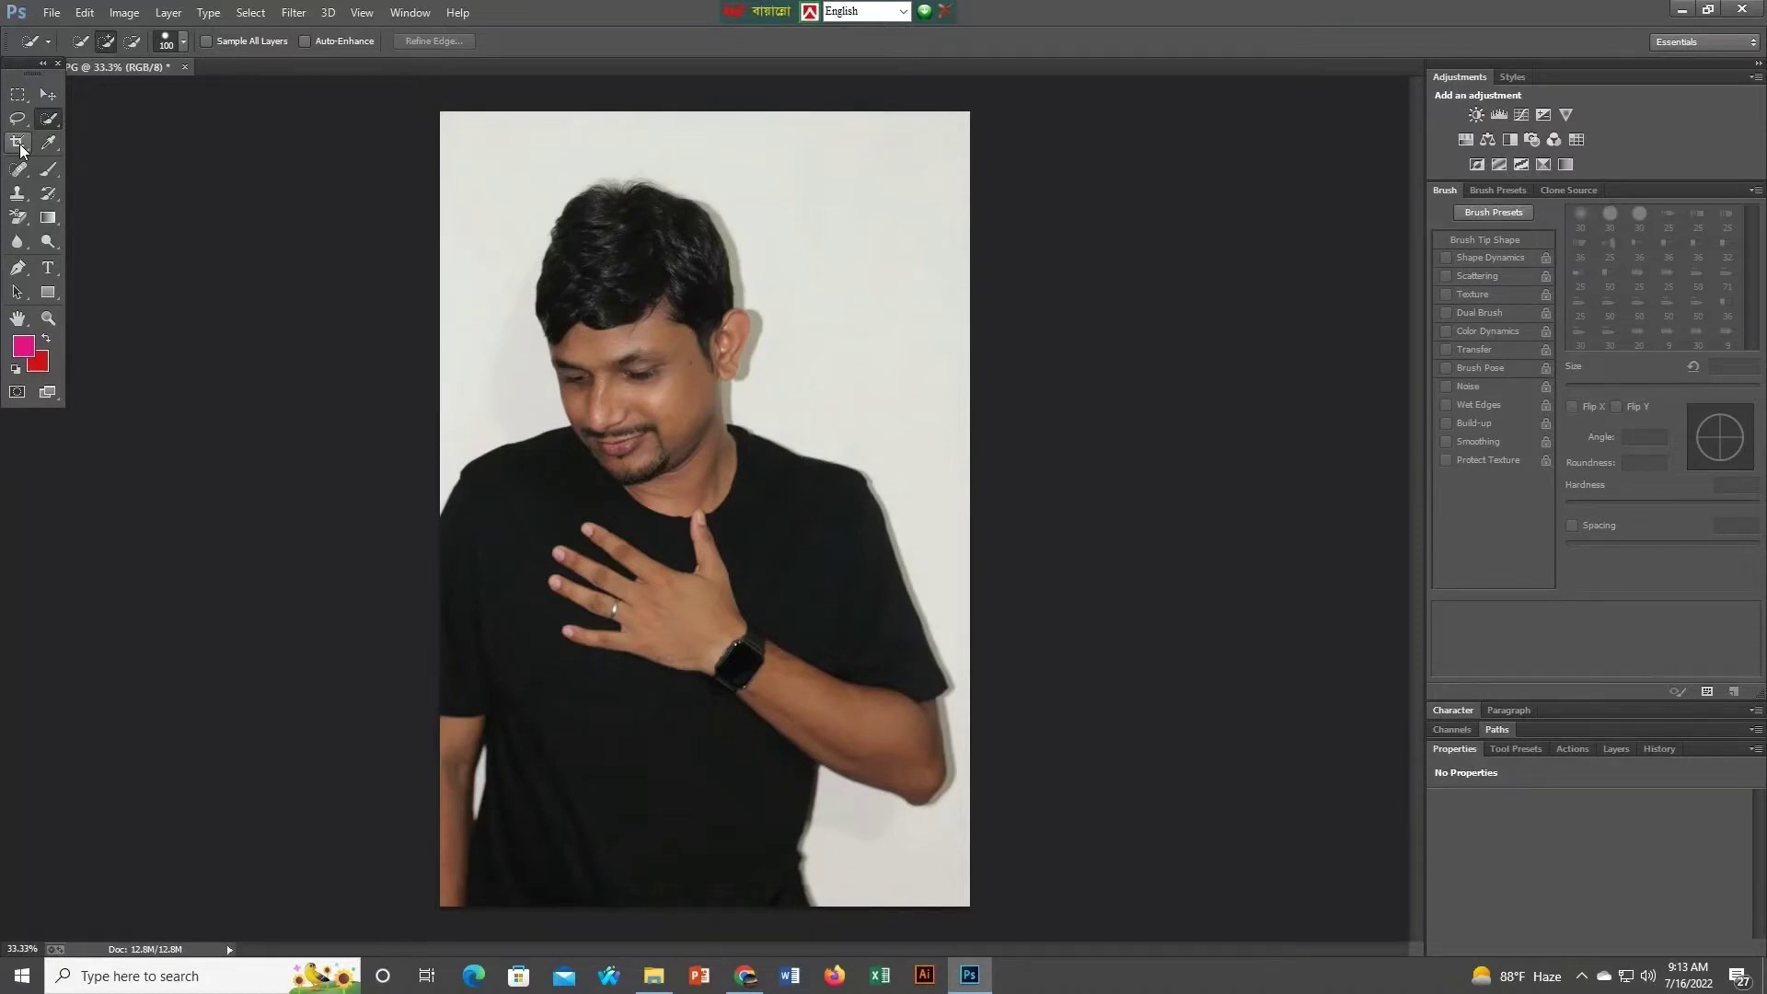
Select the Crop tool and review its crop and slice variants.
{"action": "left_click", "coordinate": [18, 143]}
{"action": "right_click", "coordinate": [20, 147]}
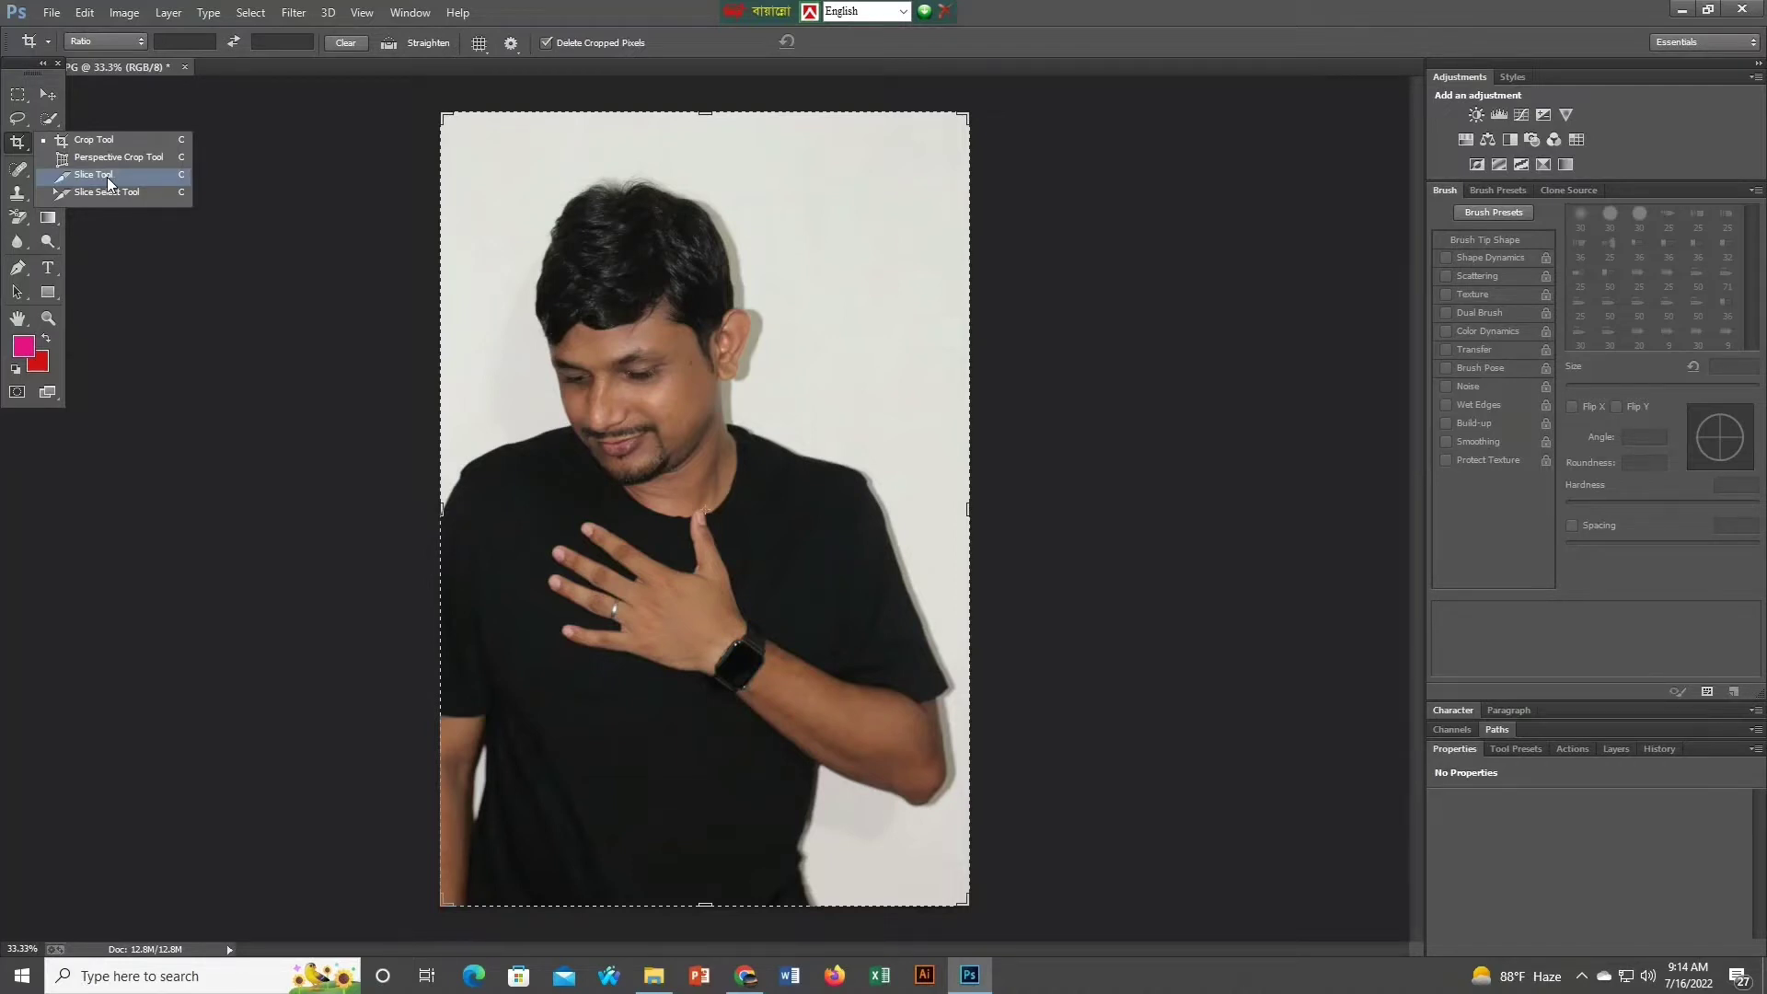
{"action": "left_click", "coordinate": [19, 145]}
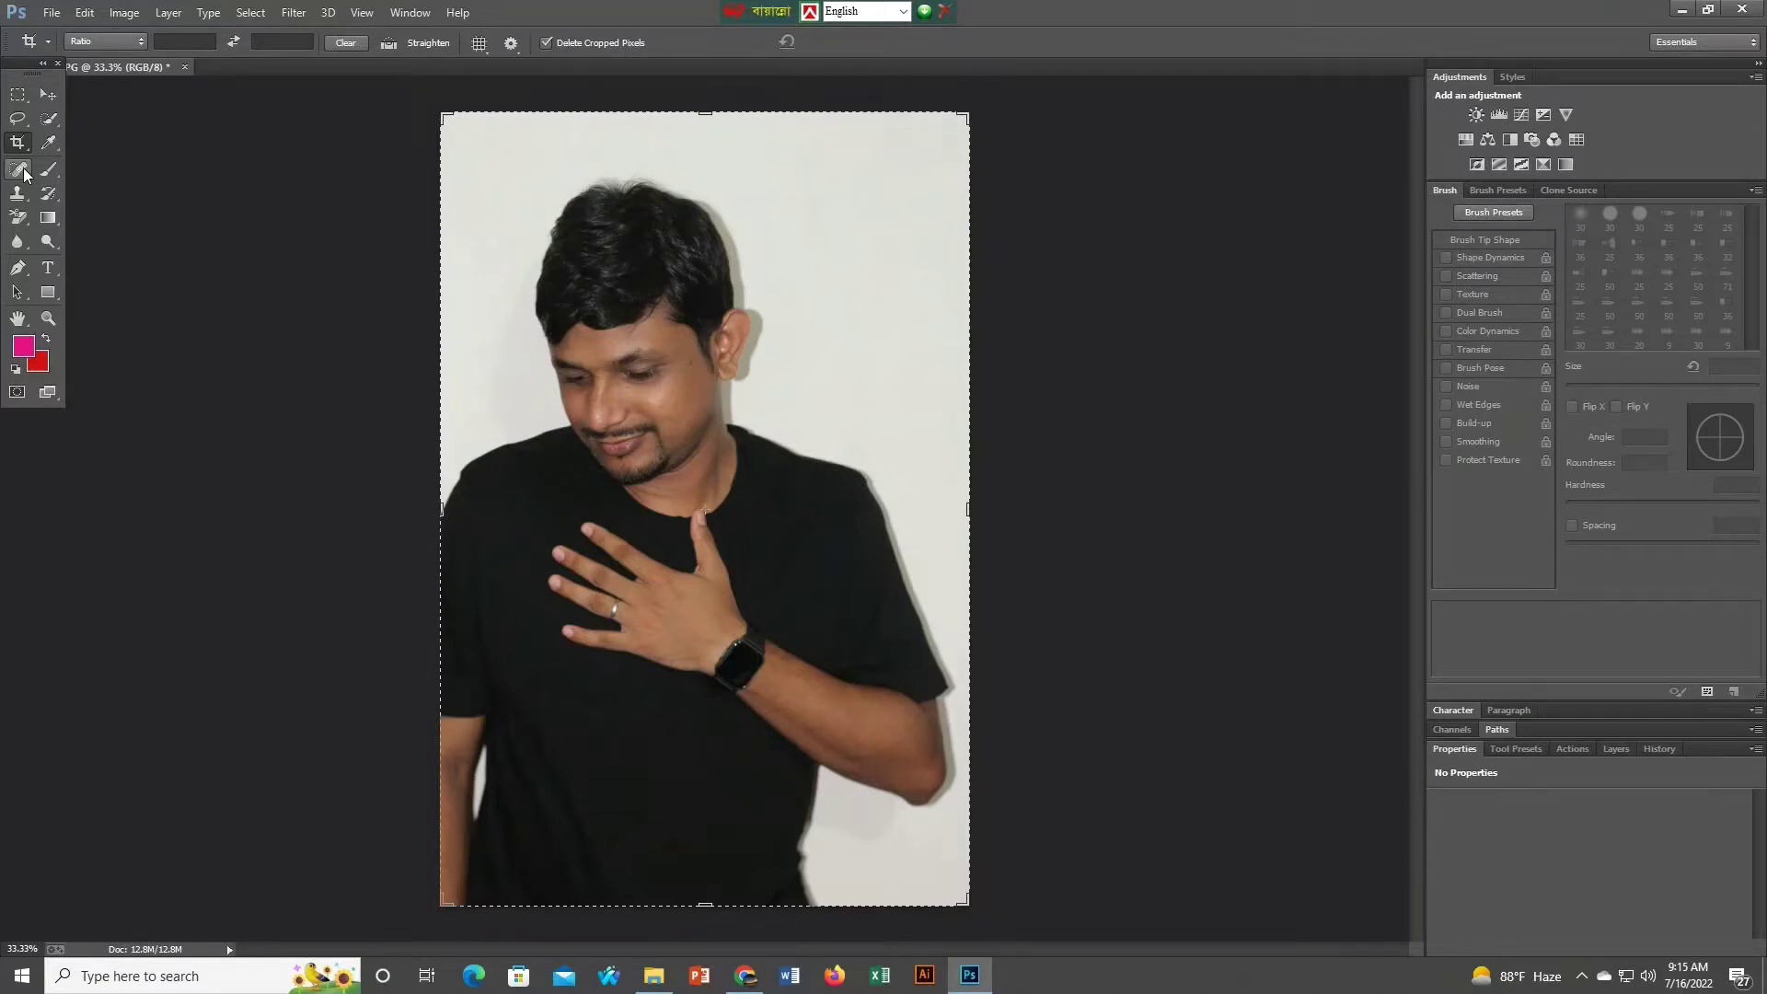
Select the Spot Healing Brush, listing its healing variants, and cancel the pending crop.
{"action": "left_click", "coordinate": [20, 171]}
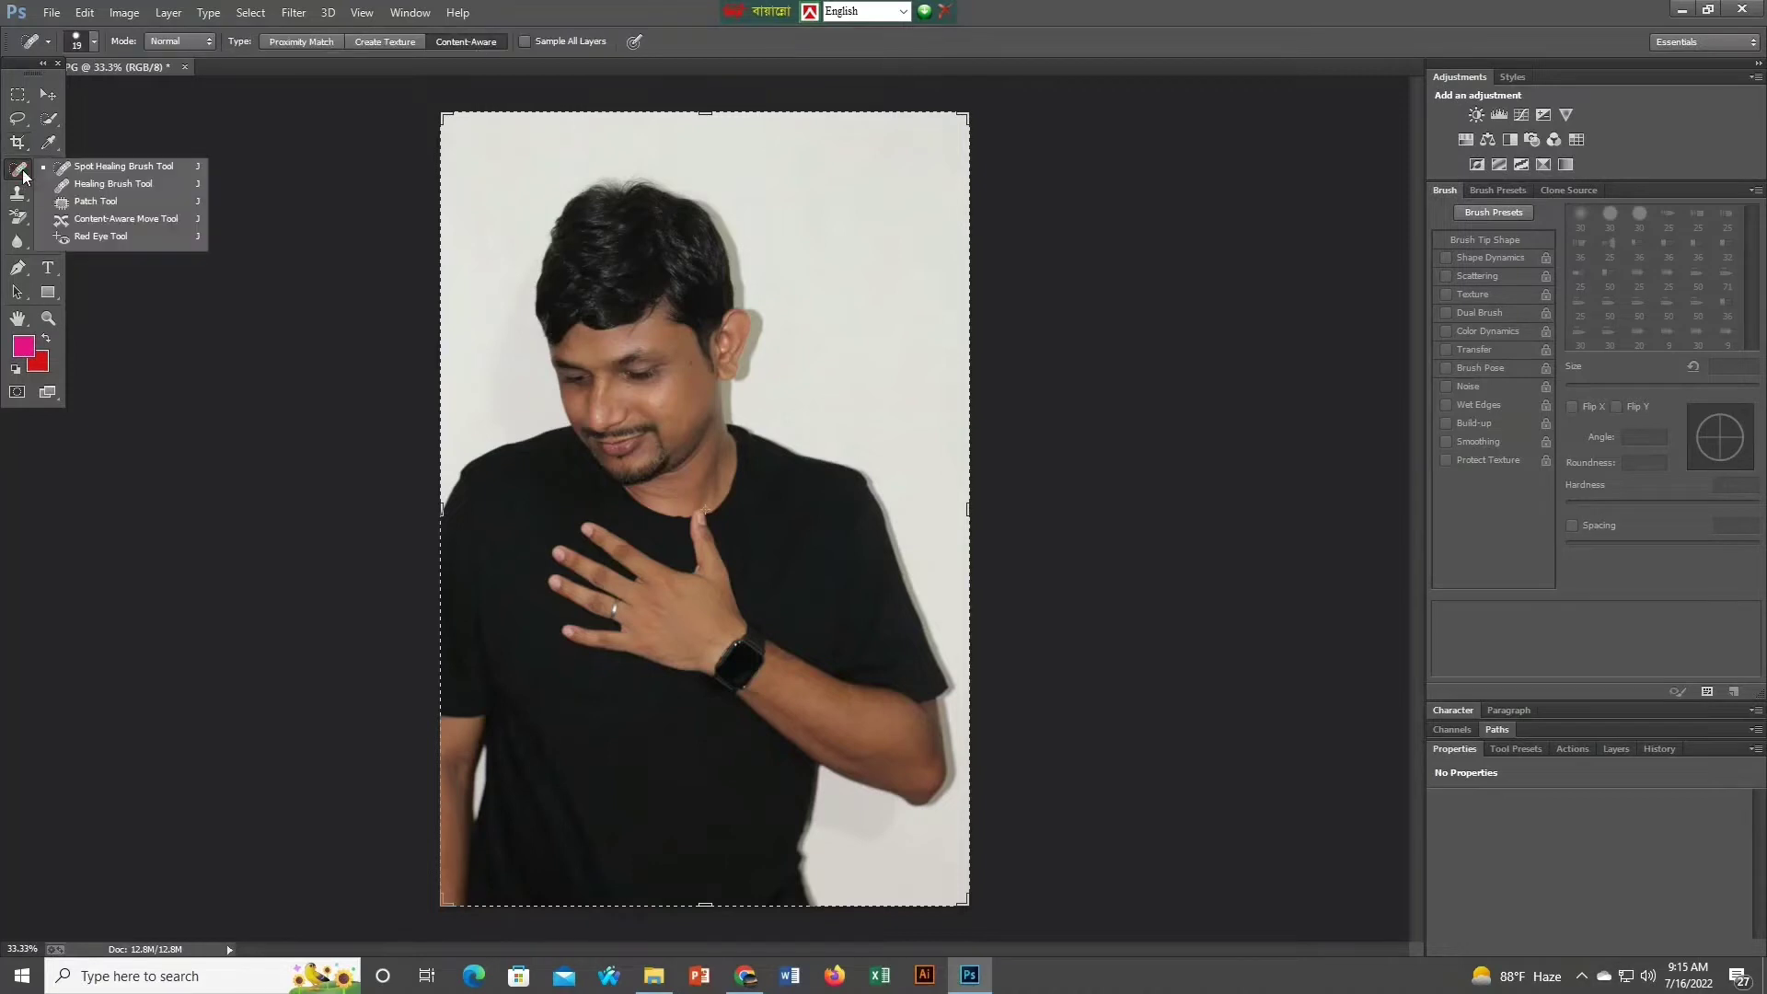
{"action": "key", "text": "ctrl+d"}
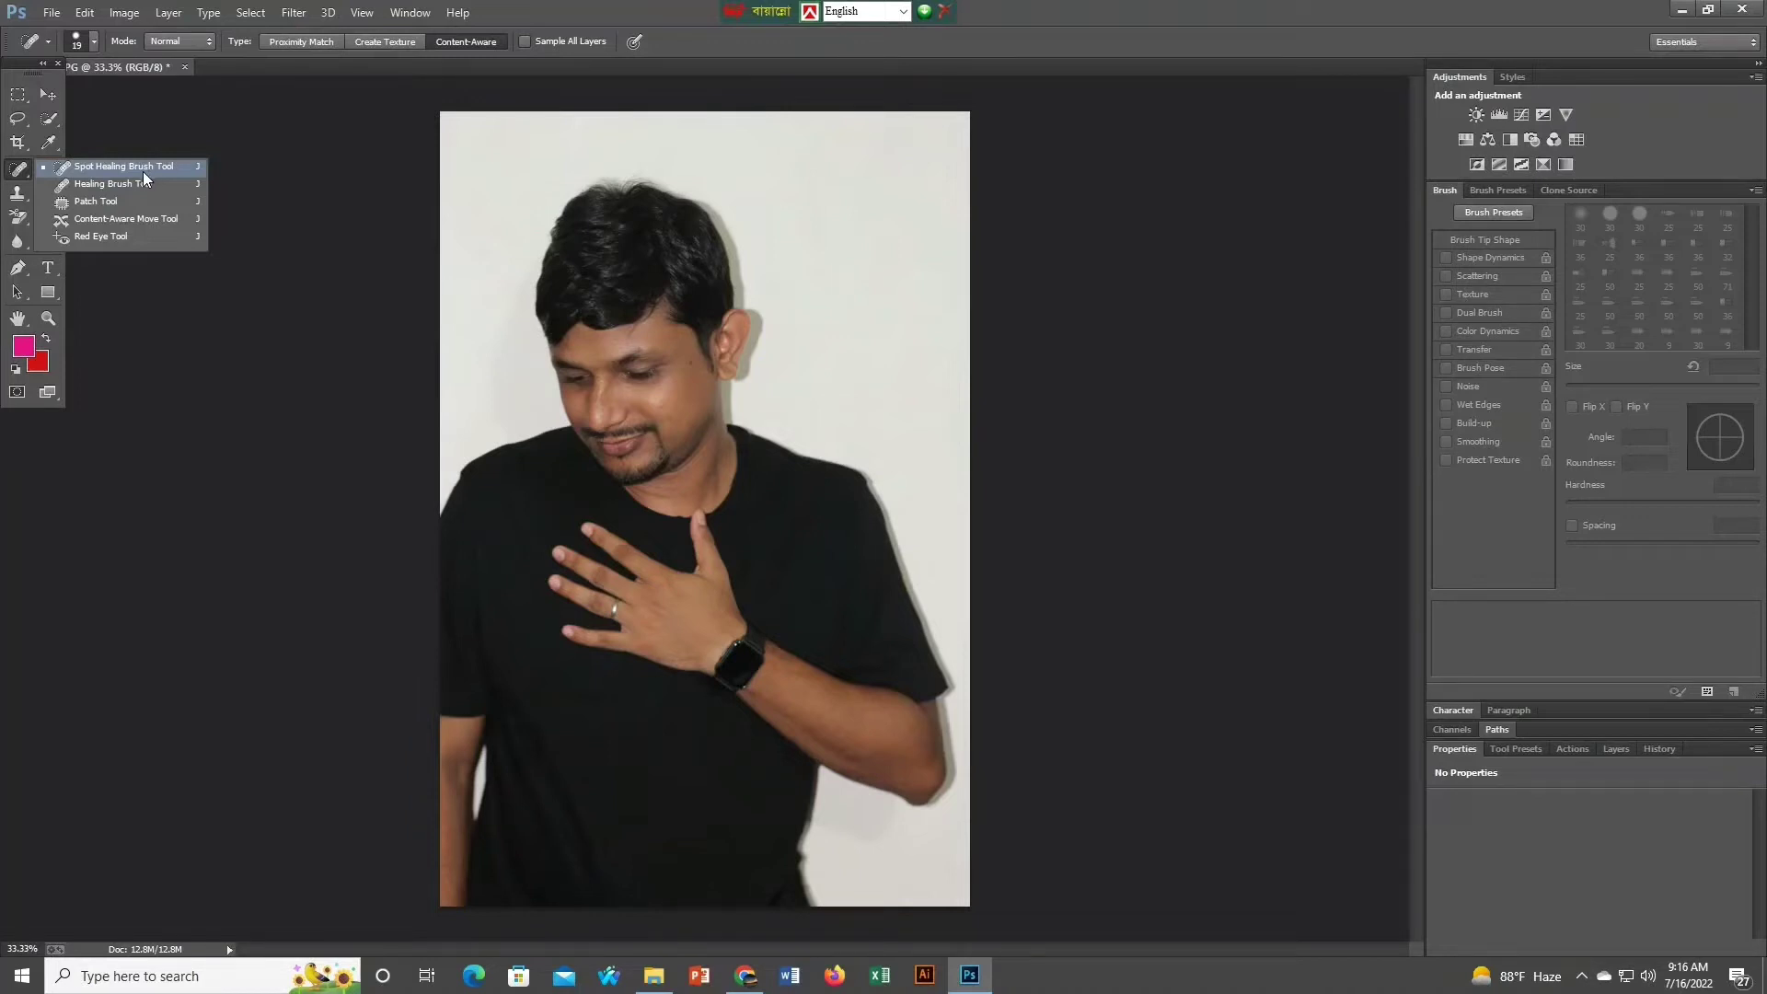
Select the Patch tool and reopen the healing flyout showing Content-Aware Move.
{"action": "left_click", "coordinate": [136, 201]}
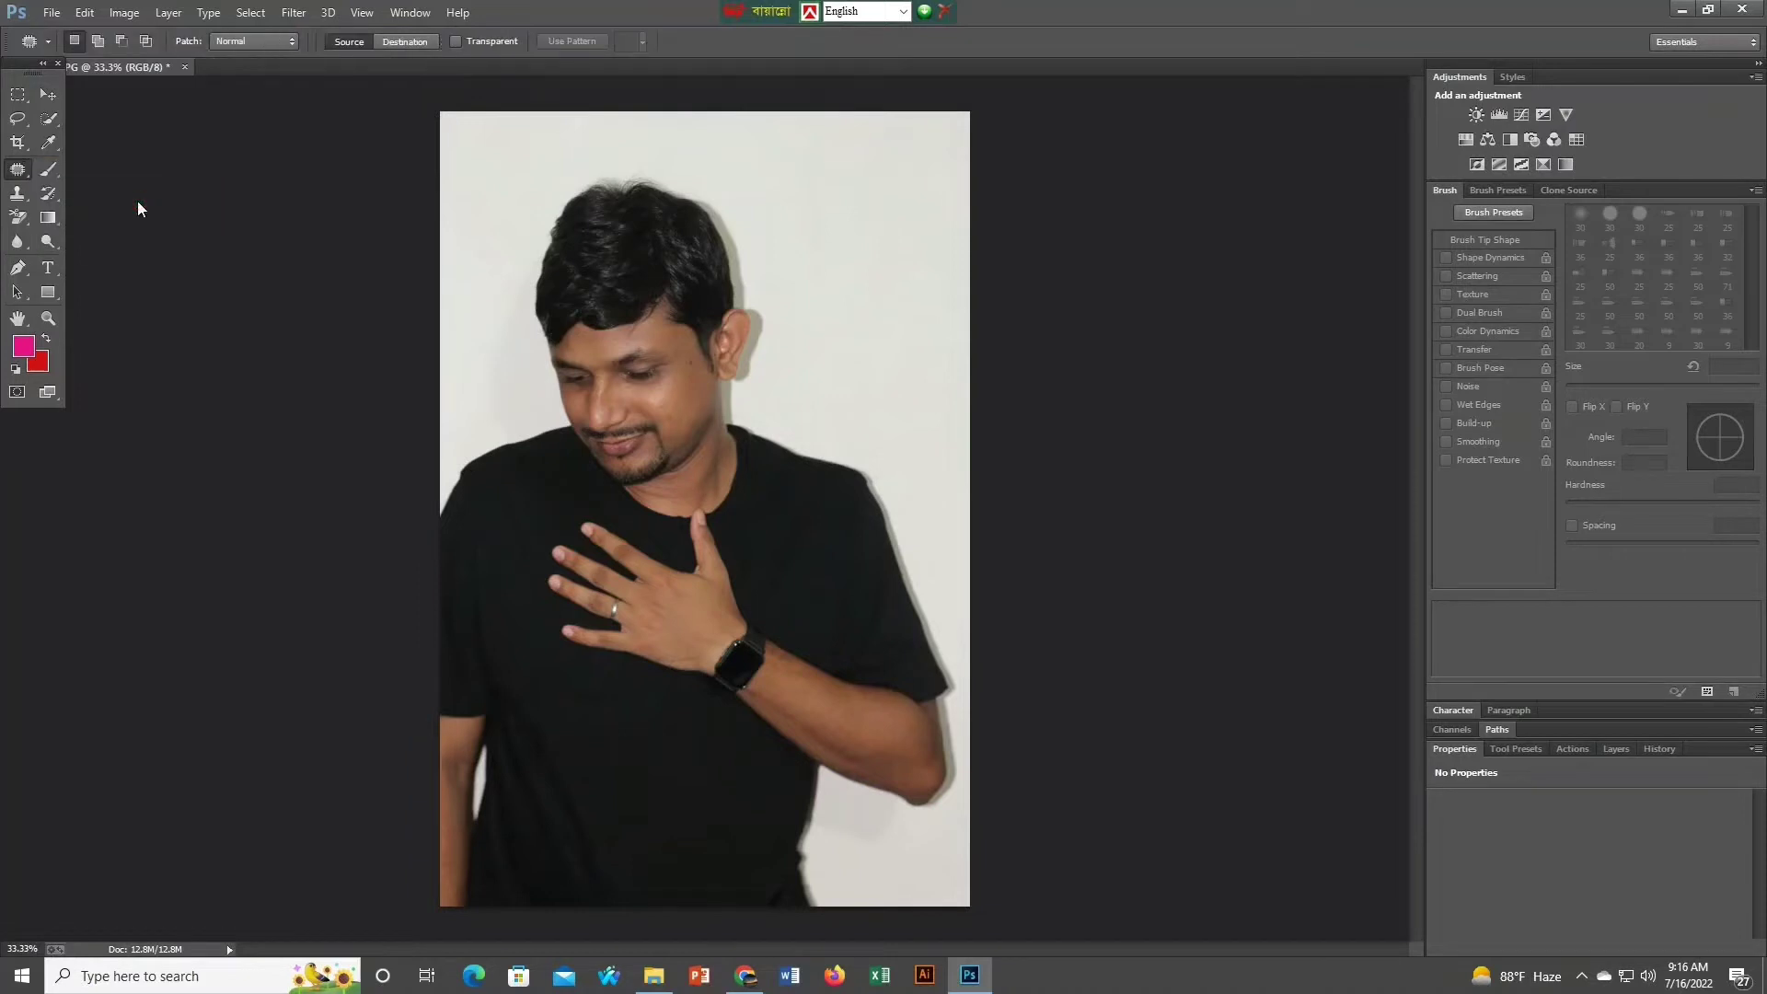
{"action": "right_click", "coordinate": [20, 171]}
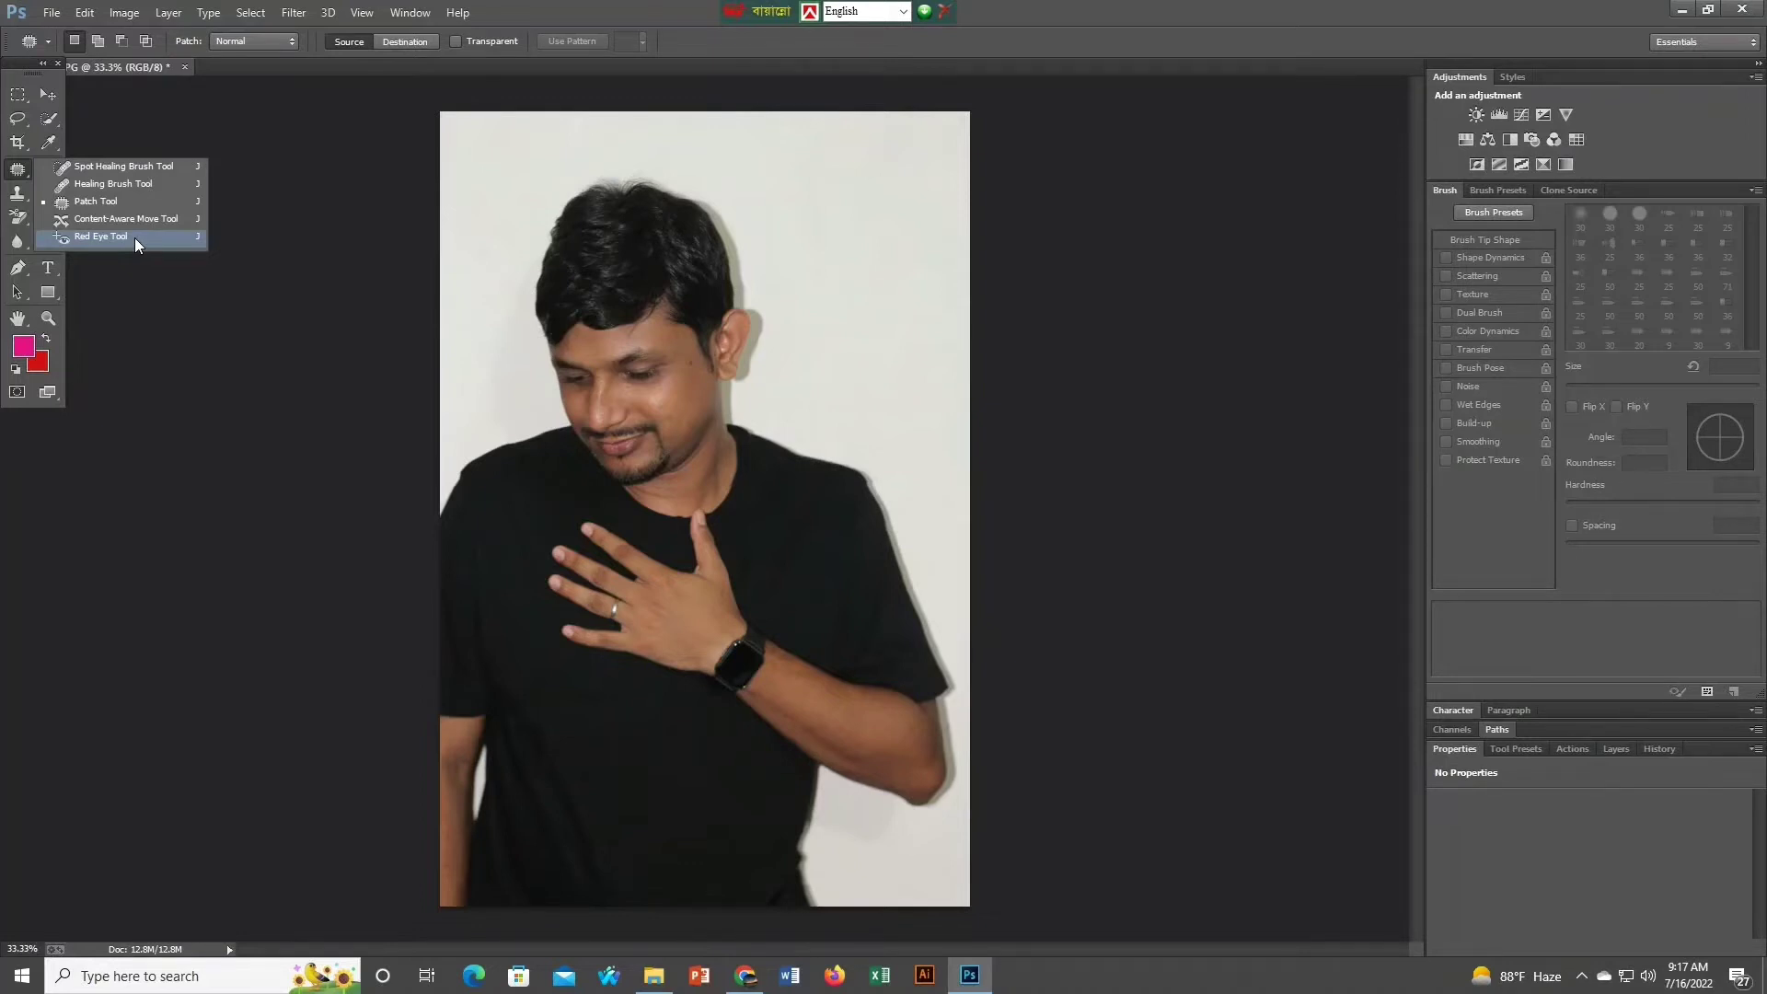
Go from Spot Healing Brush to Healing Brush, then show the 13 px Brush tool variants.
{"action": "left_click", "coordinate": [90, 166]}
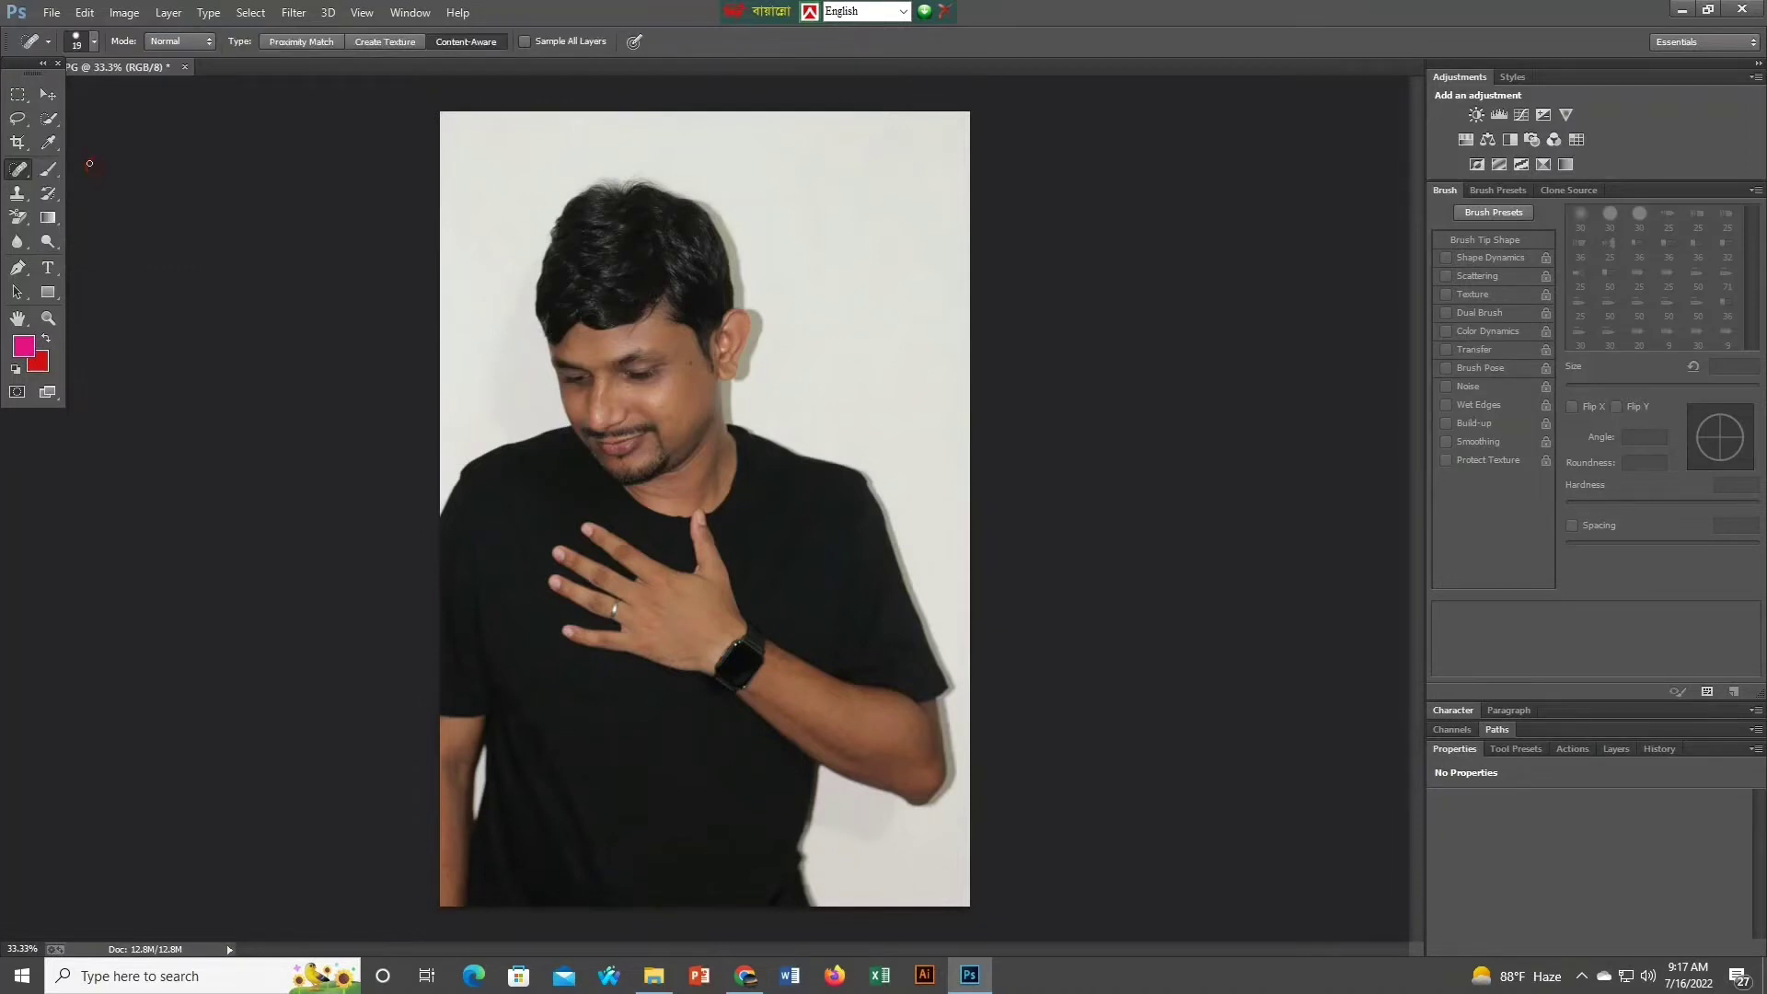
{"action": "left_click", "coordinate": [22, 173]}
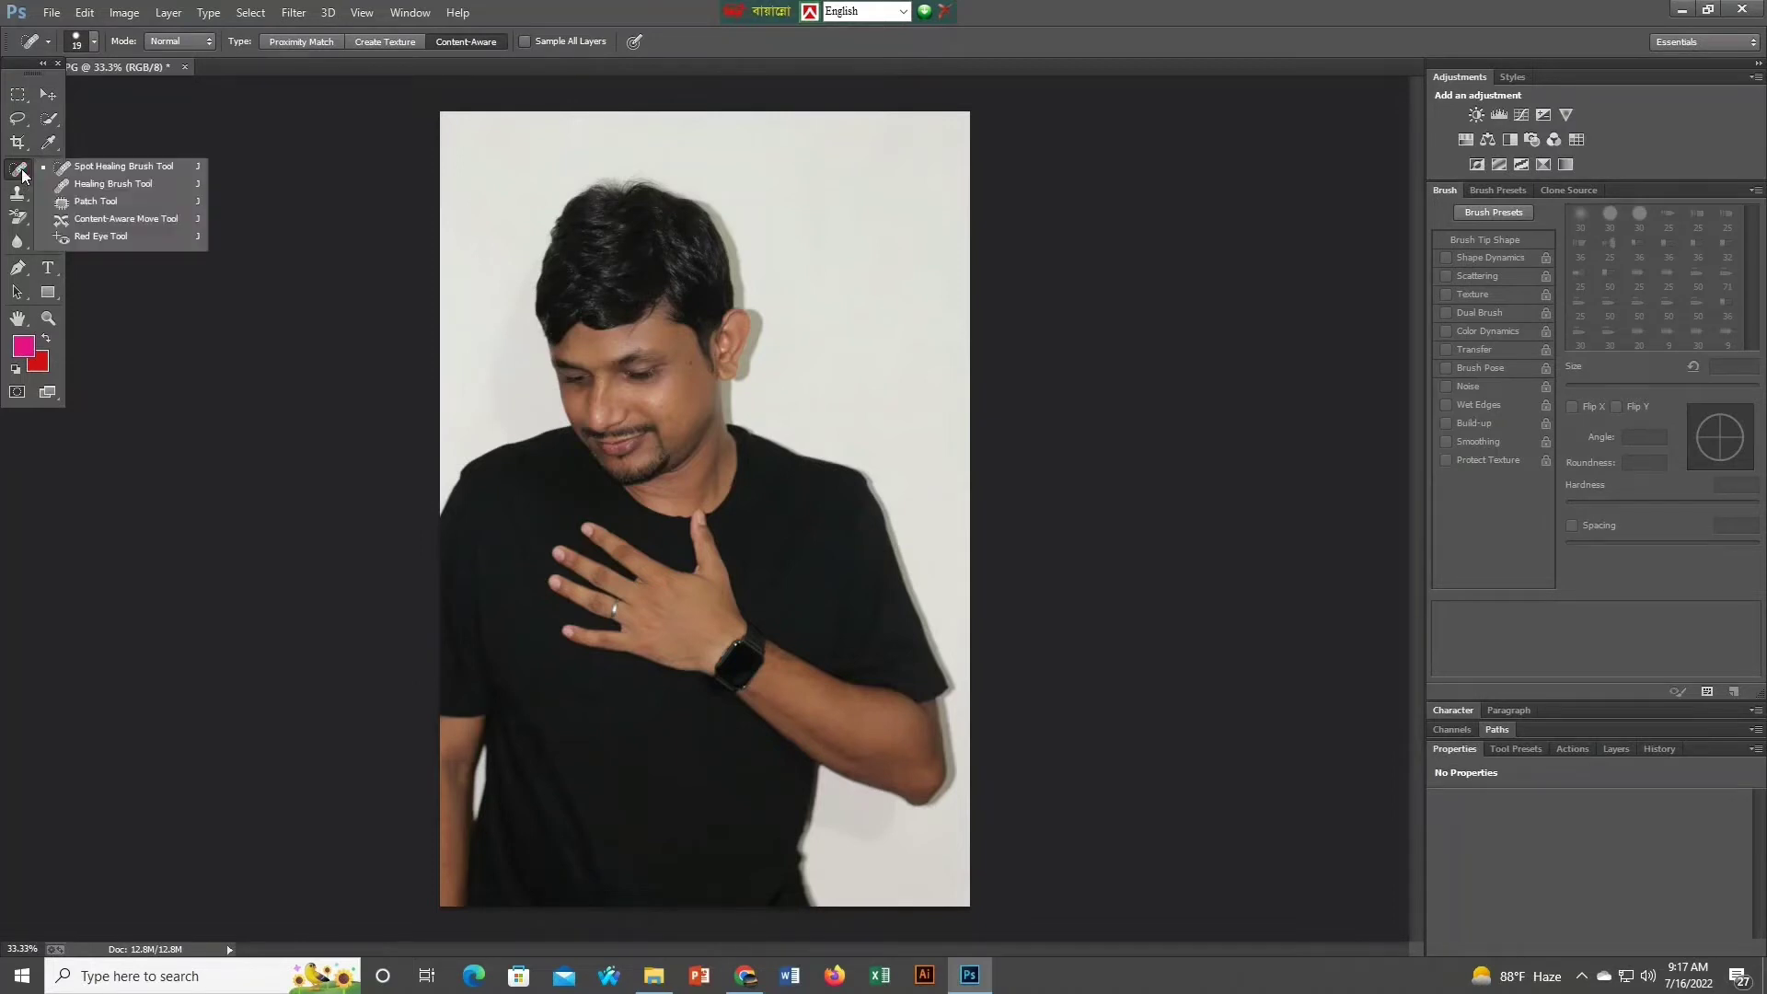
{"action": "left_click", "coordinate": [82, 185]}
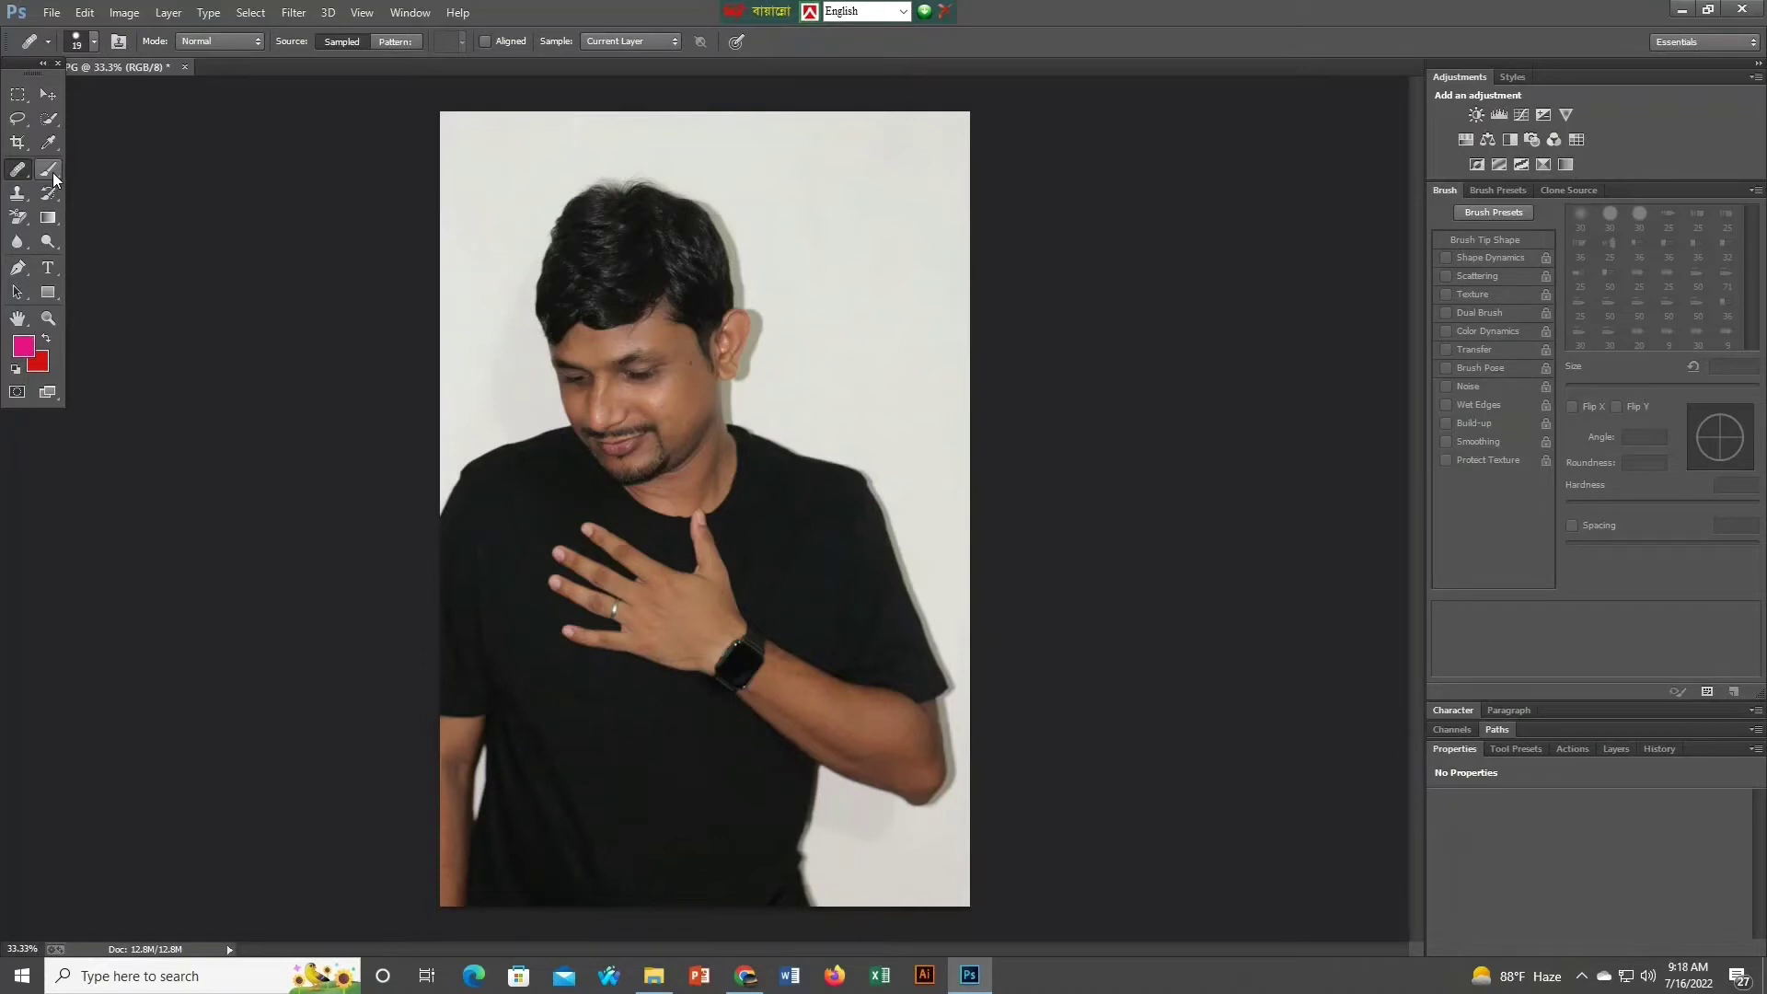
{"action": "left_click", "coordinate": [53, 174]}
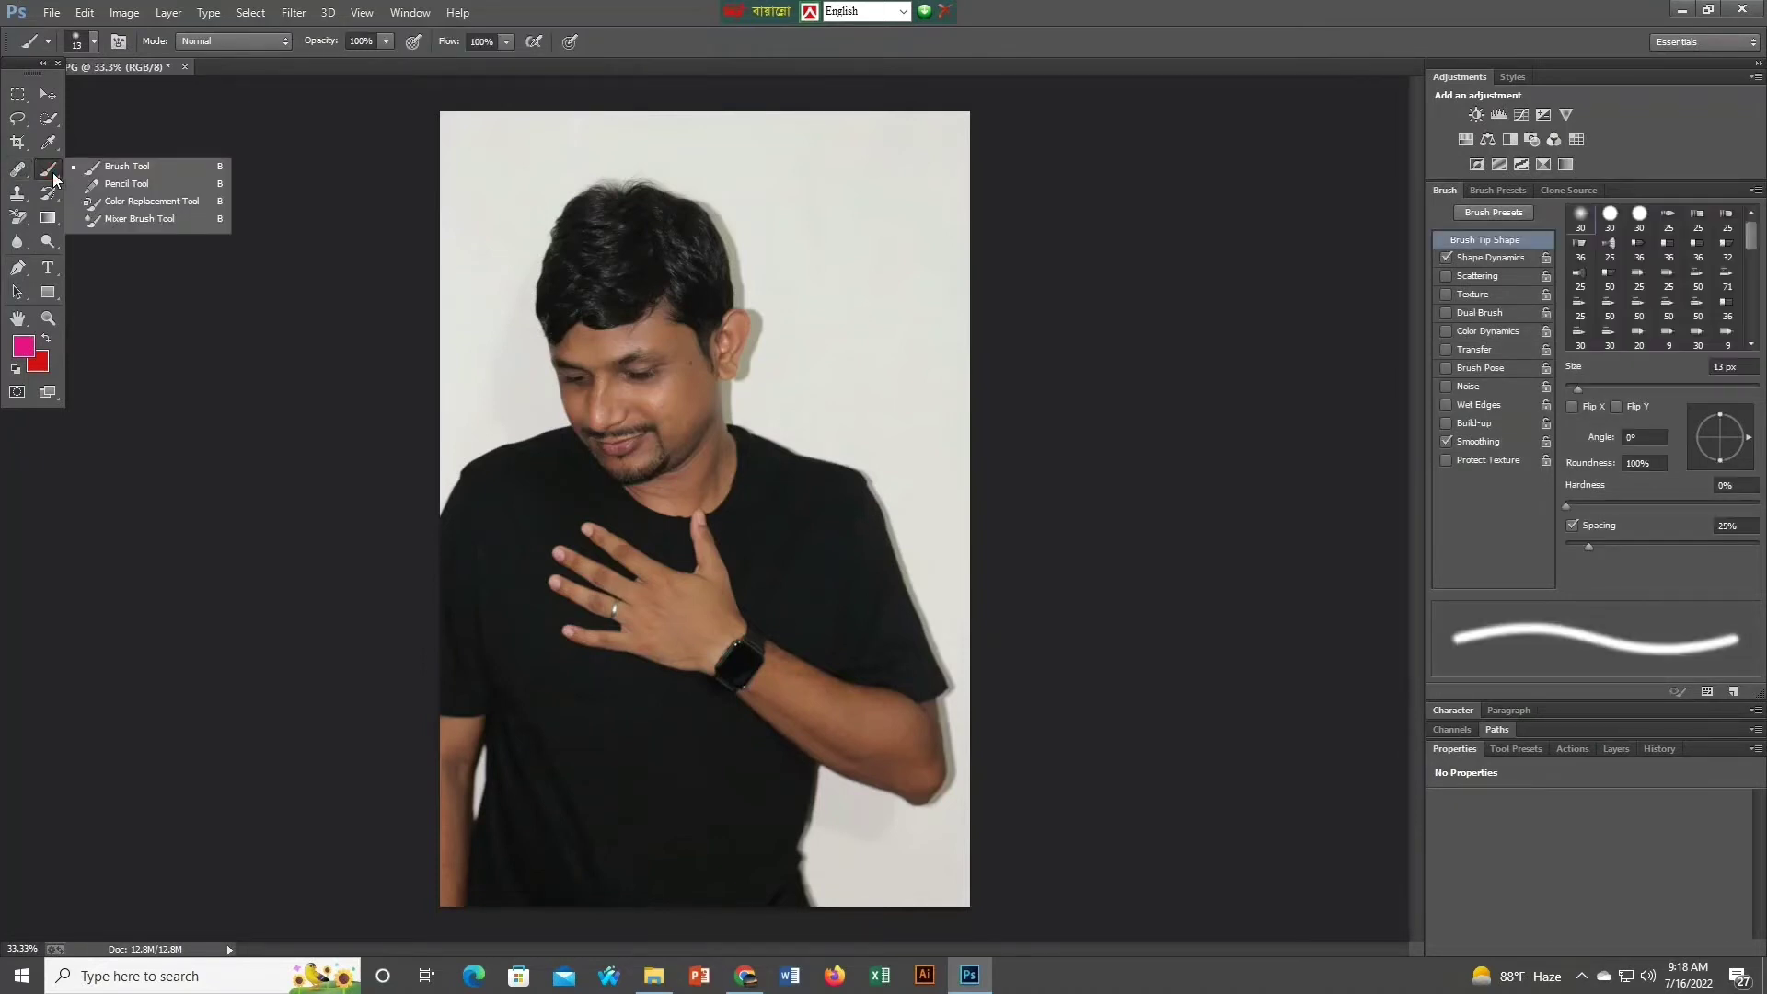
Close the painting brush flyout, returning to Healing Brush with its sampled-source options.
{"action": "left_click", "coordinate": [53, 175]}
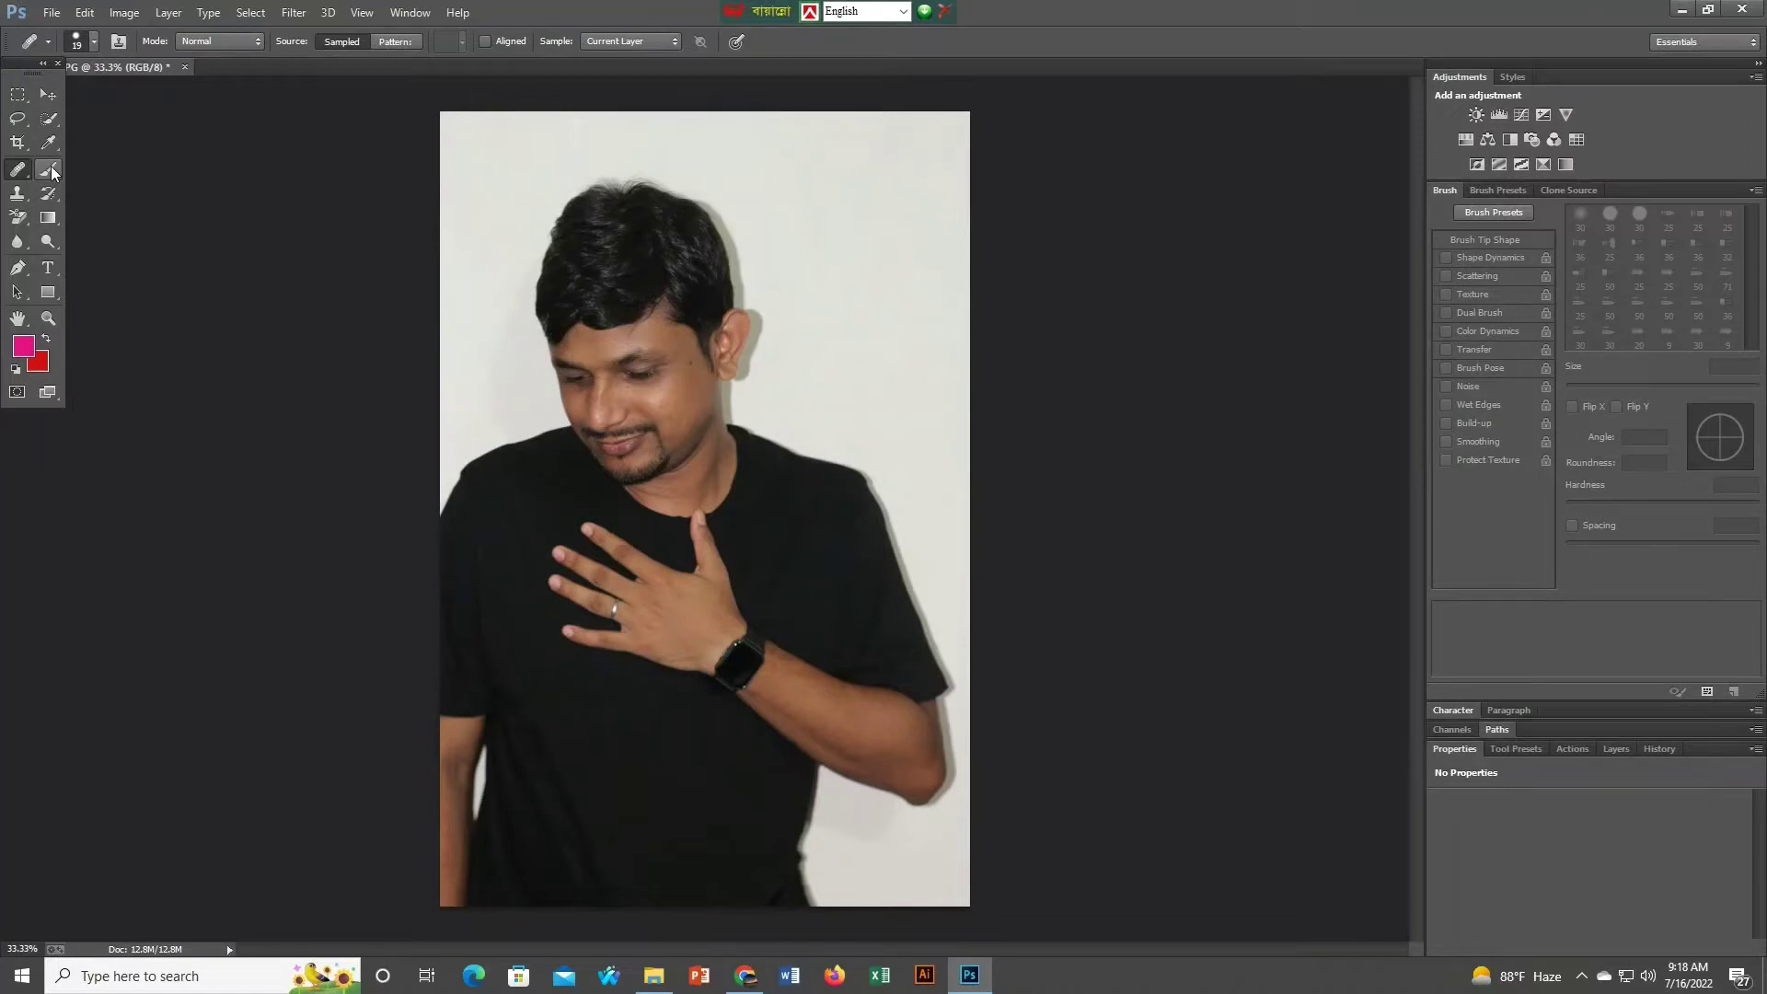
Select the Brush tool and show its flyout with Pencil, Color Replacement and Mixer Brush.
{"action": "left_click", "coordinate": [52, 172]}
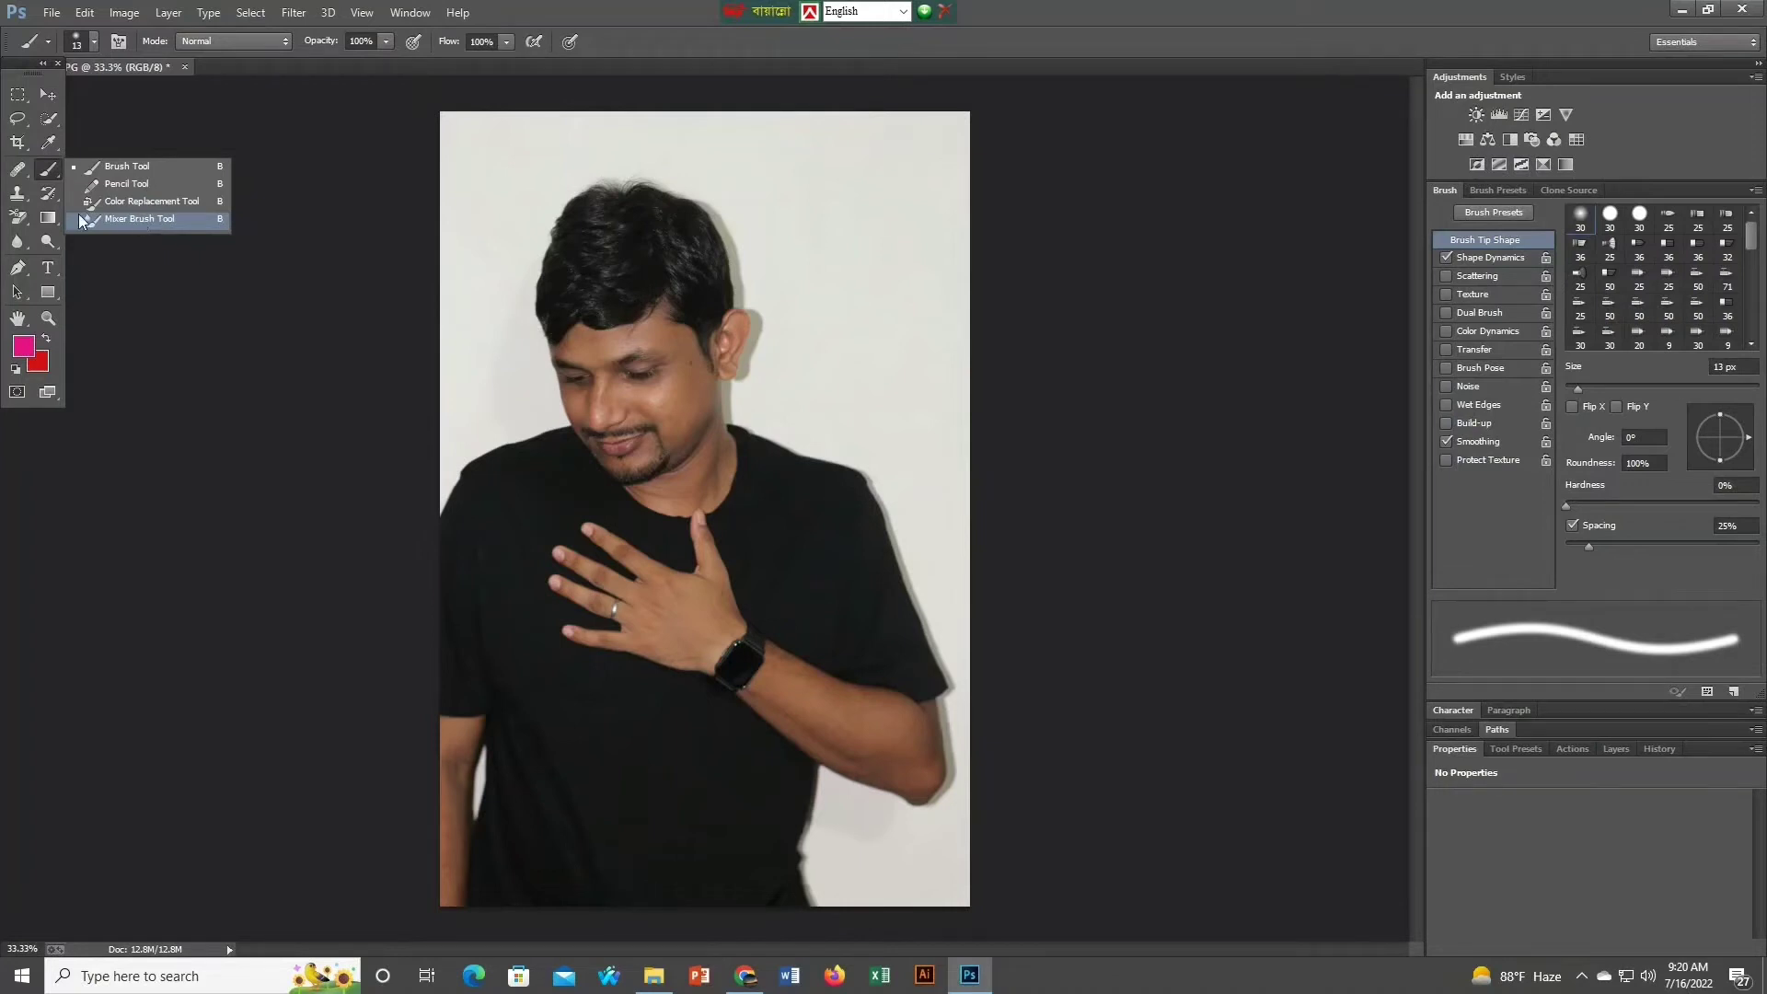
Switch through Clone Stamp and Brush, ending with the Healing Brush active via J.
{"action": "left_click", "coordinate": [16, 195]}
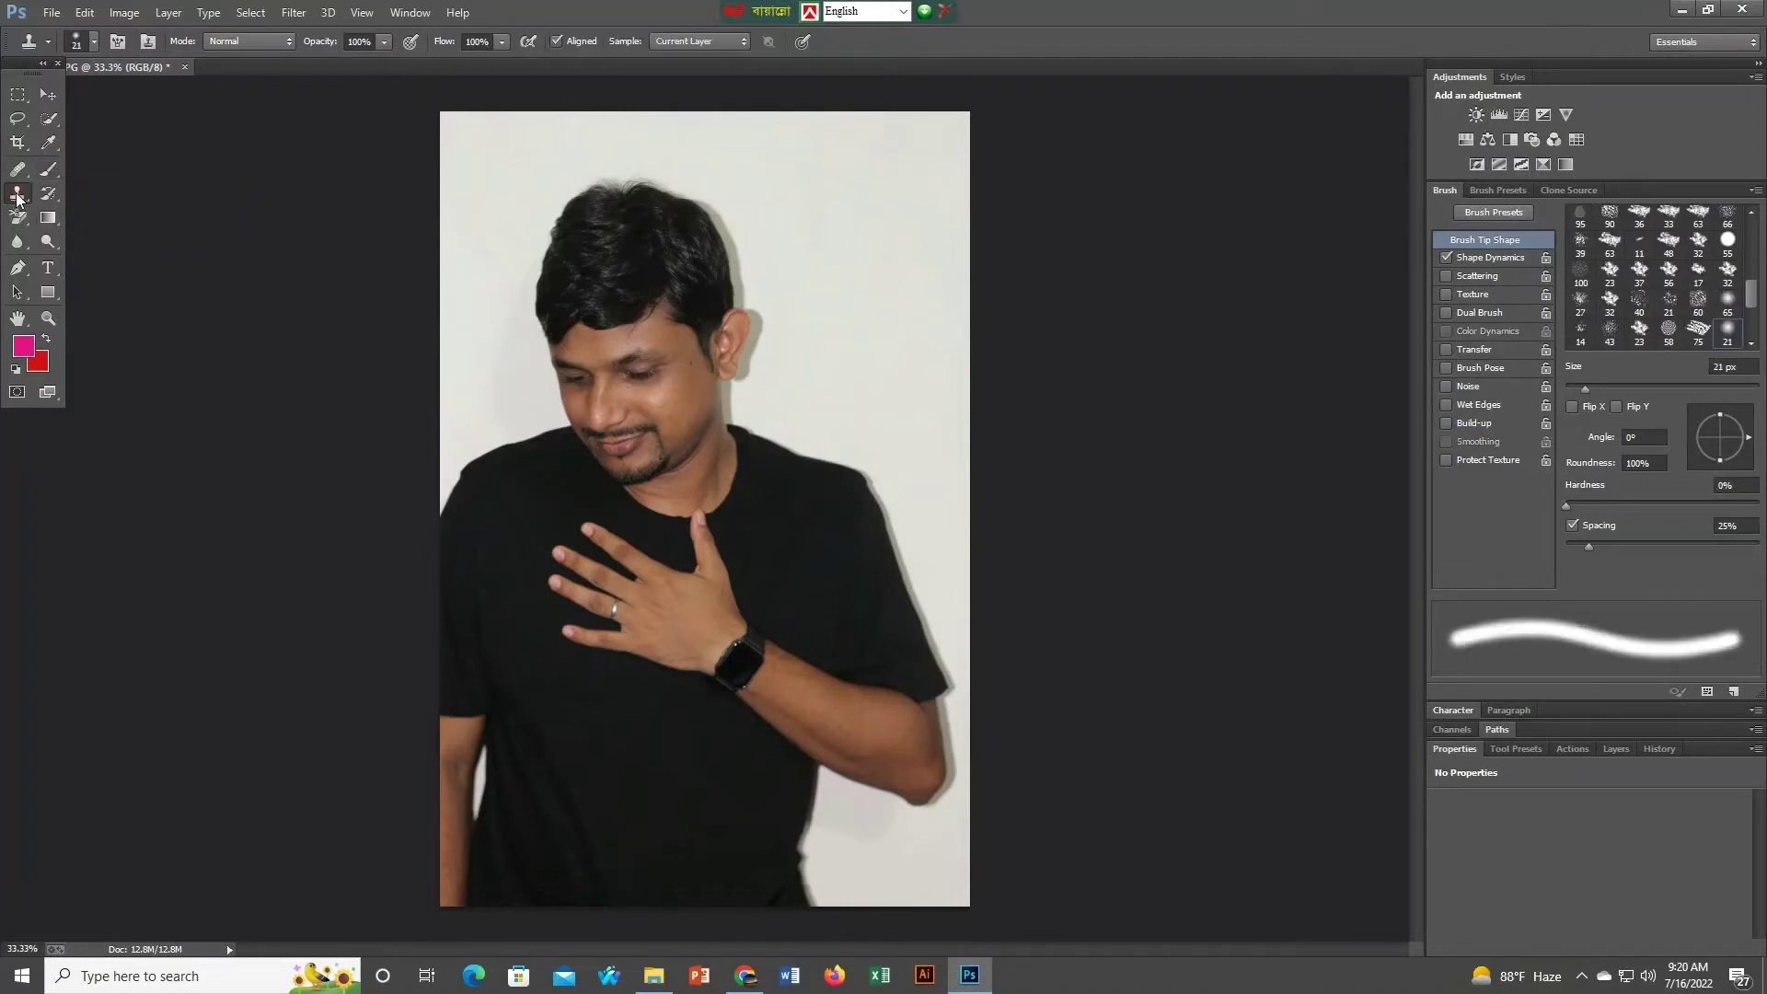
{"action": "left_click", "coordinate": [48, 172]}
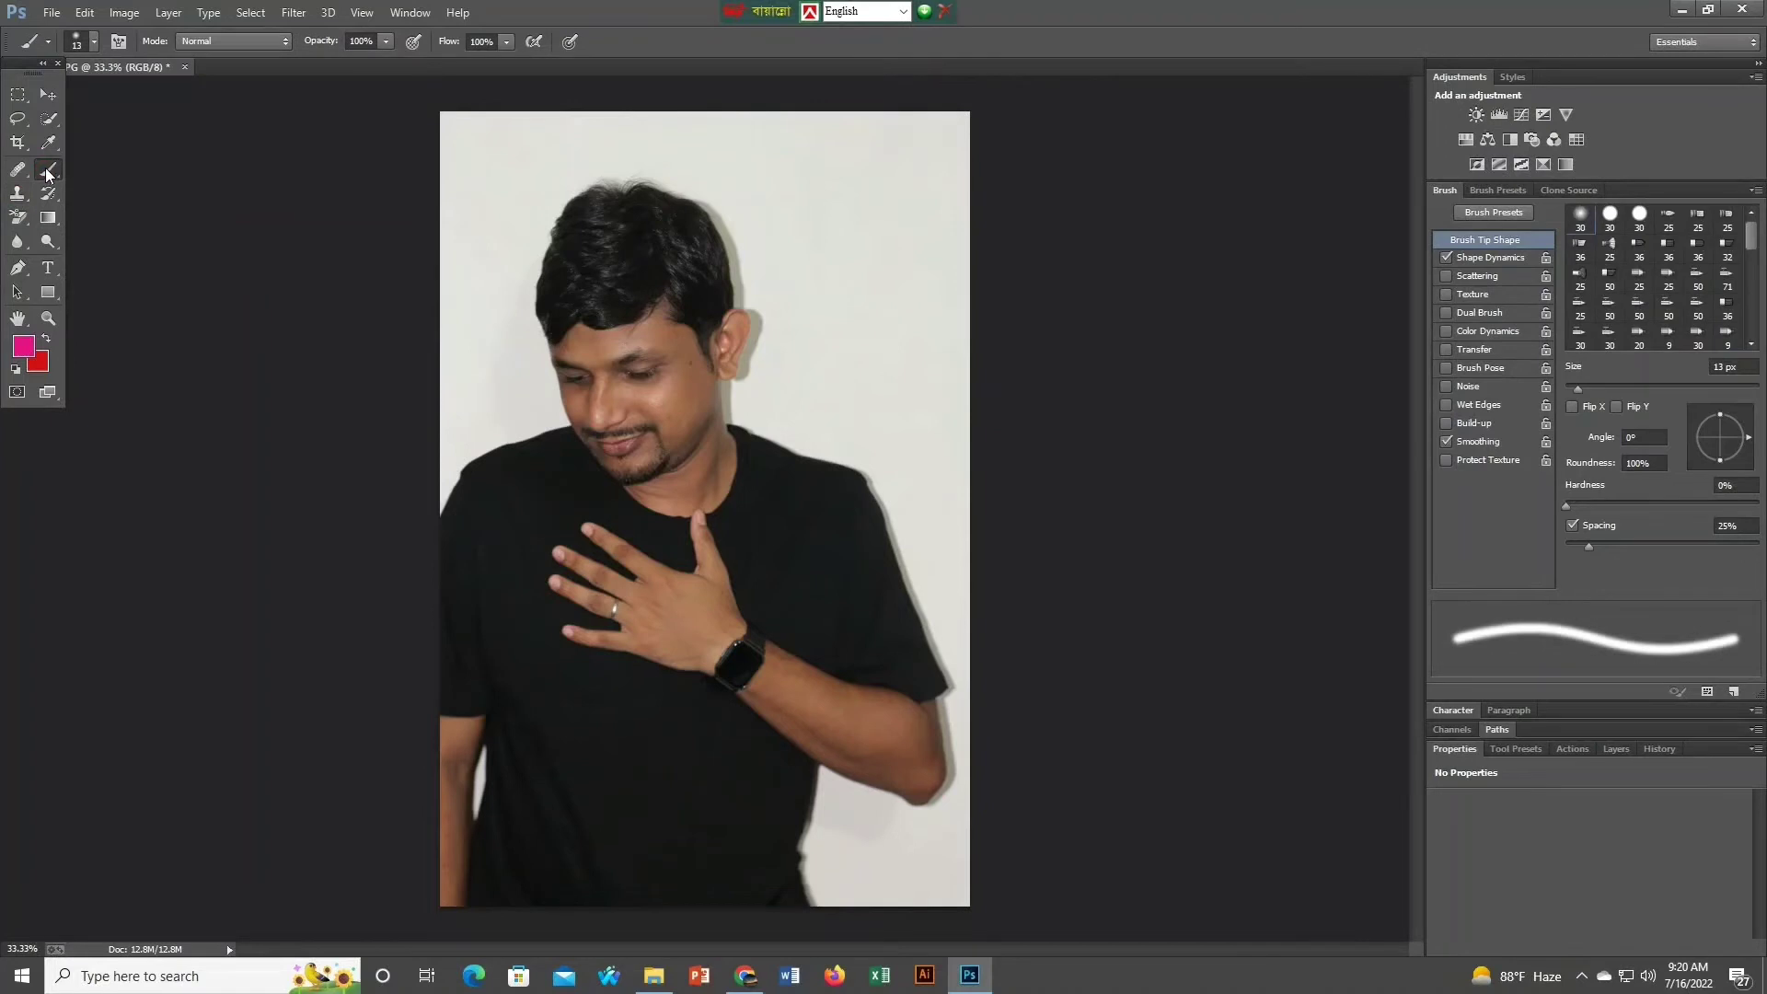
{"action": "key", "text": "j"}
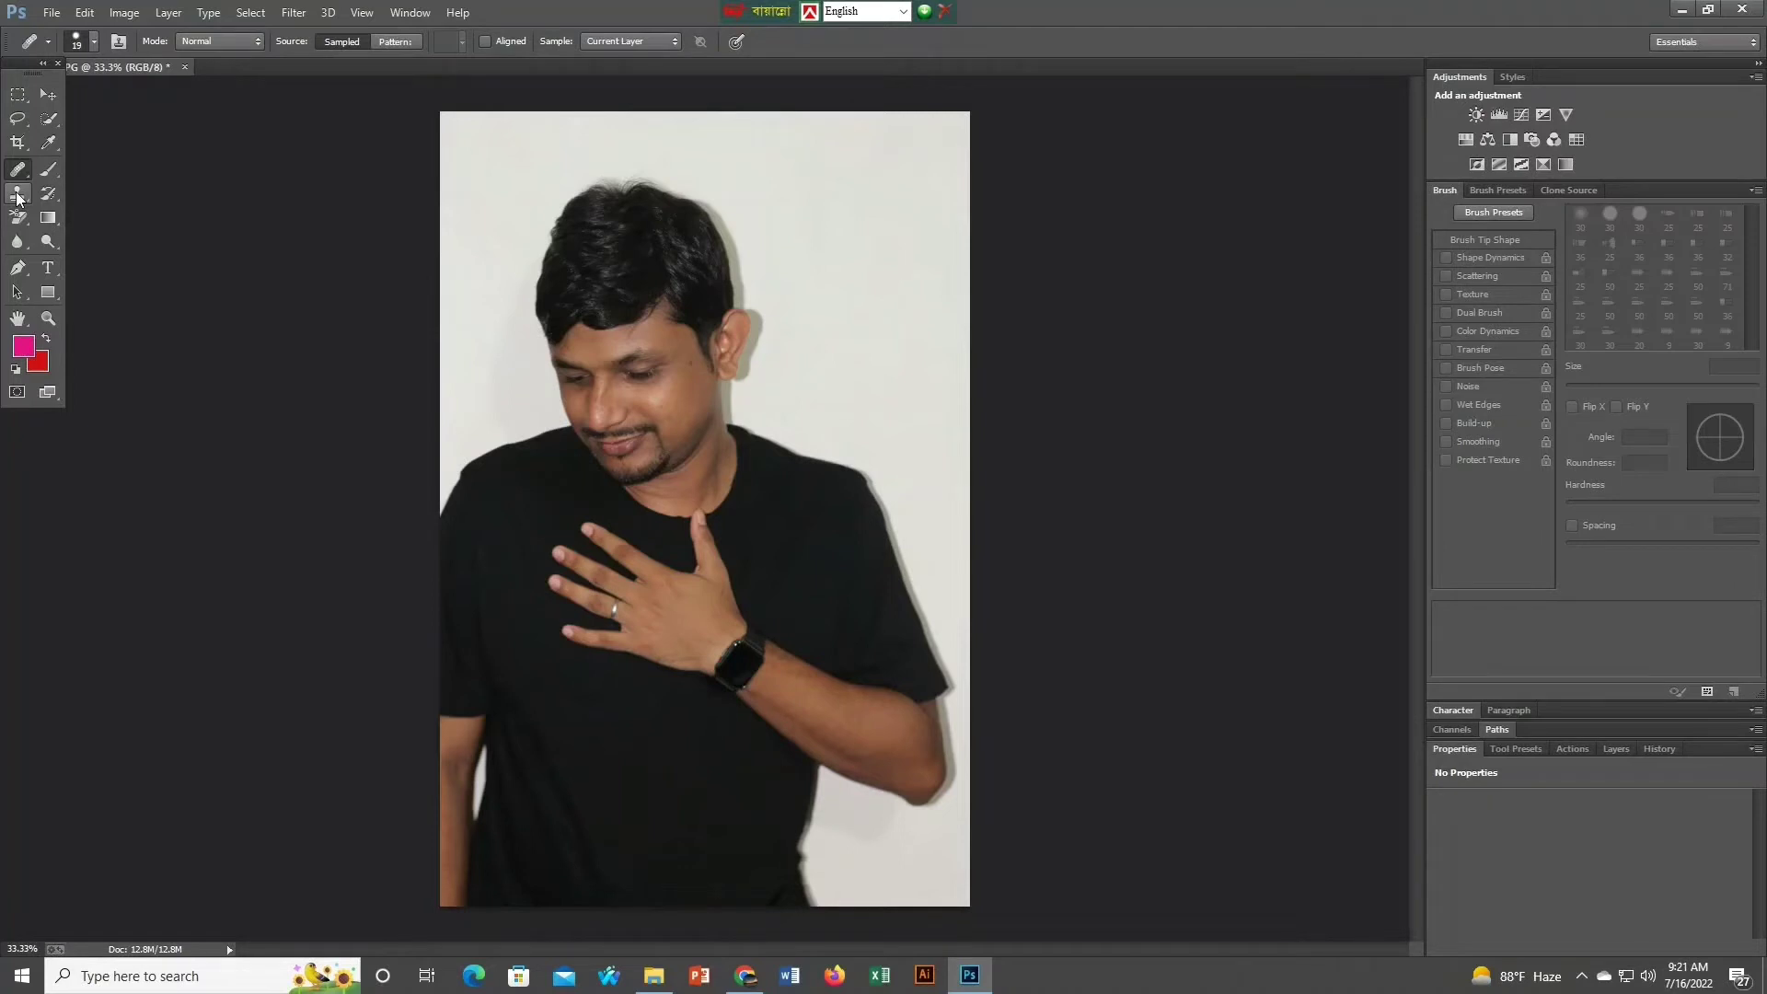
Select the Clone Stamp and show its flyout listing the Pattern Stamp variant.
{"action": "left_click", "coordinate": [18, 197]}
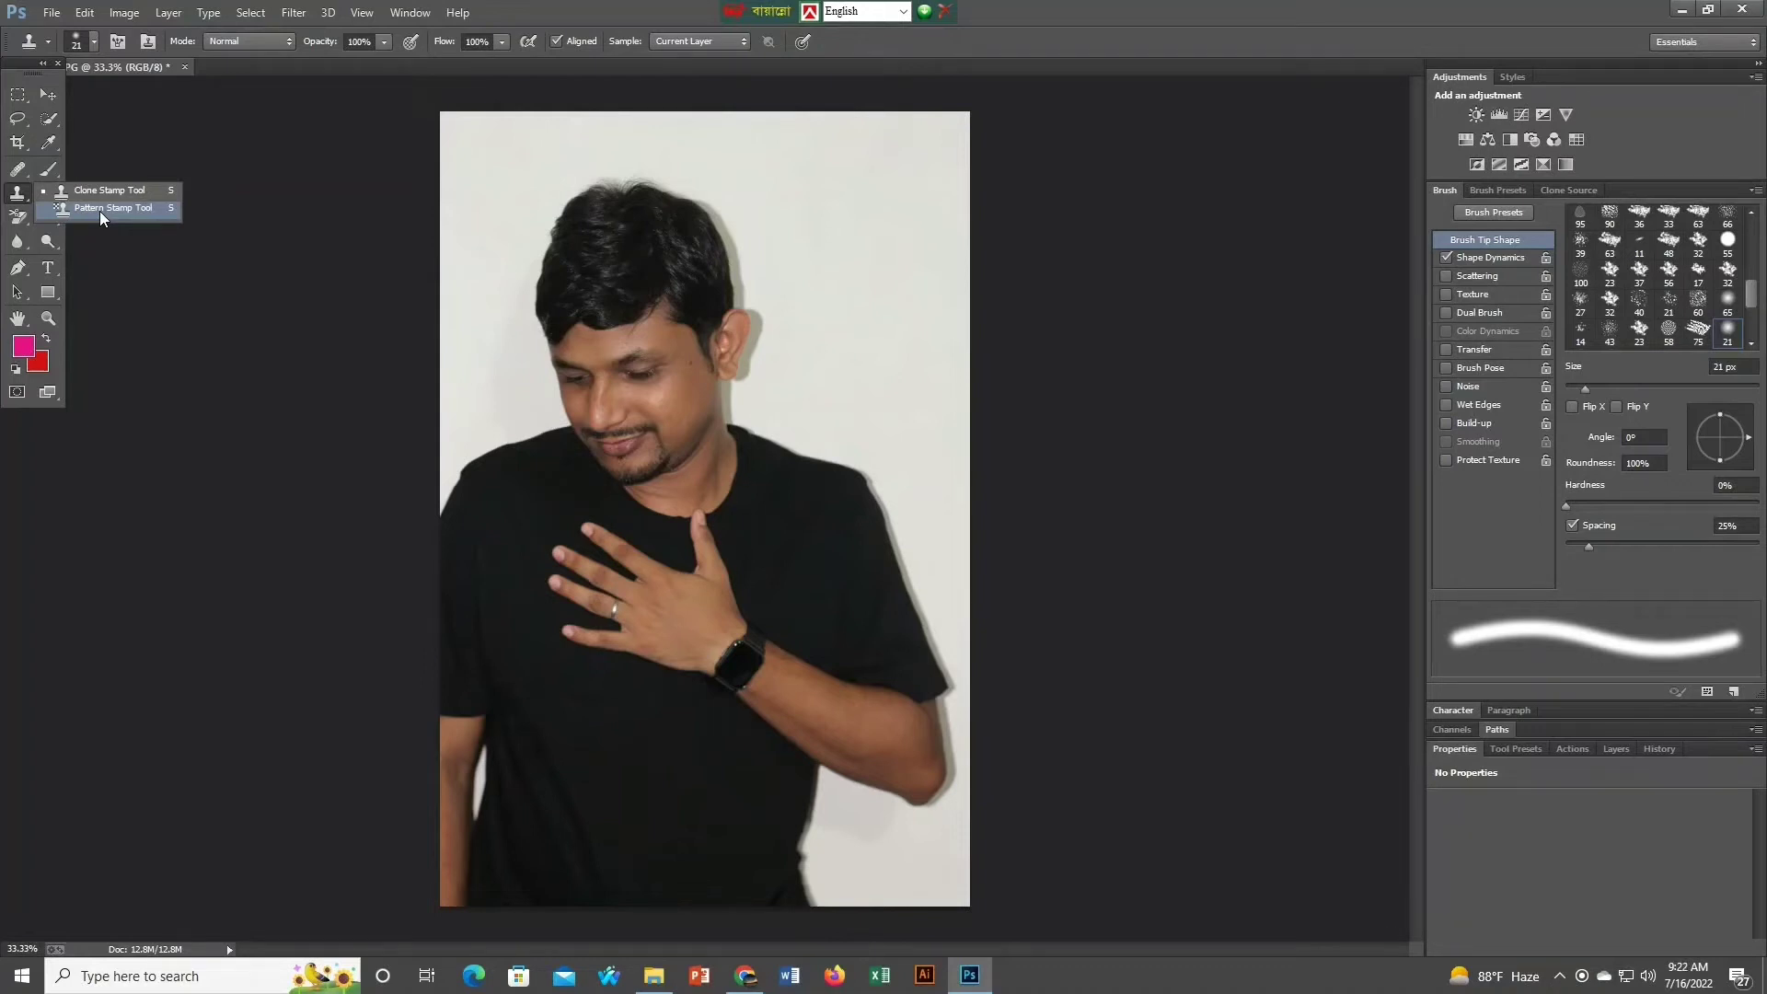
Dismiss the stamp flyout, keeping the Clone Stamp with its 21 px soft tip.
{"action": "key", "text": "Escape"}
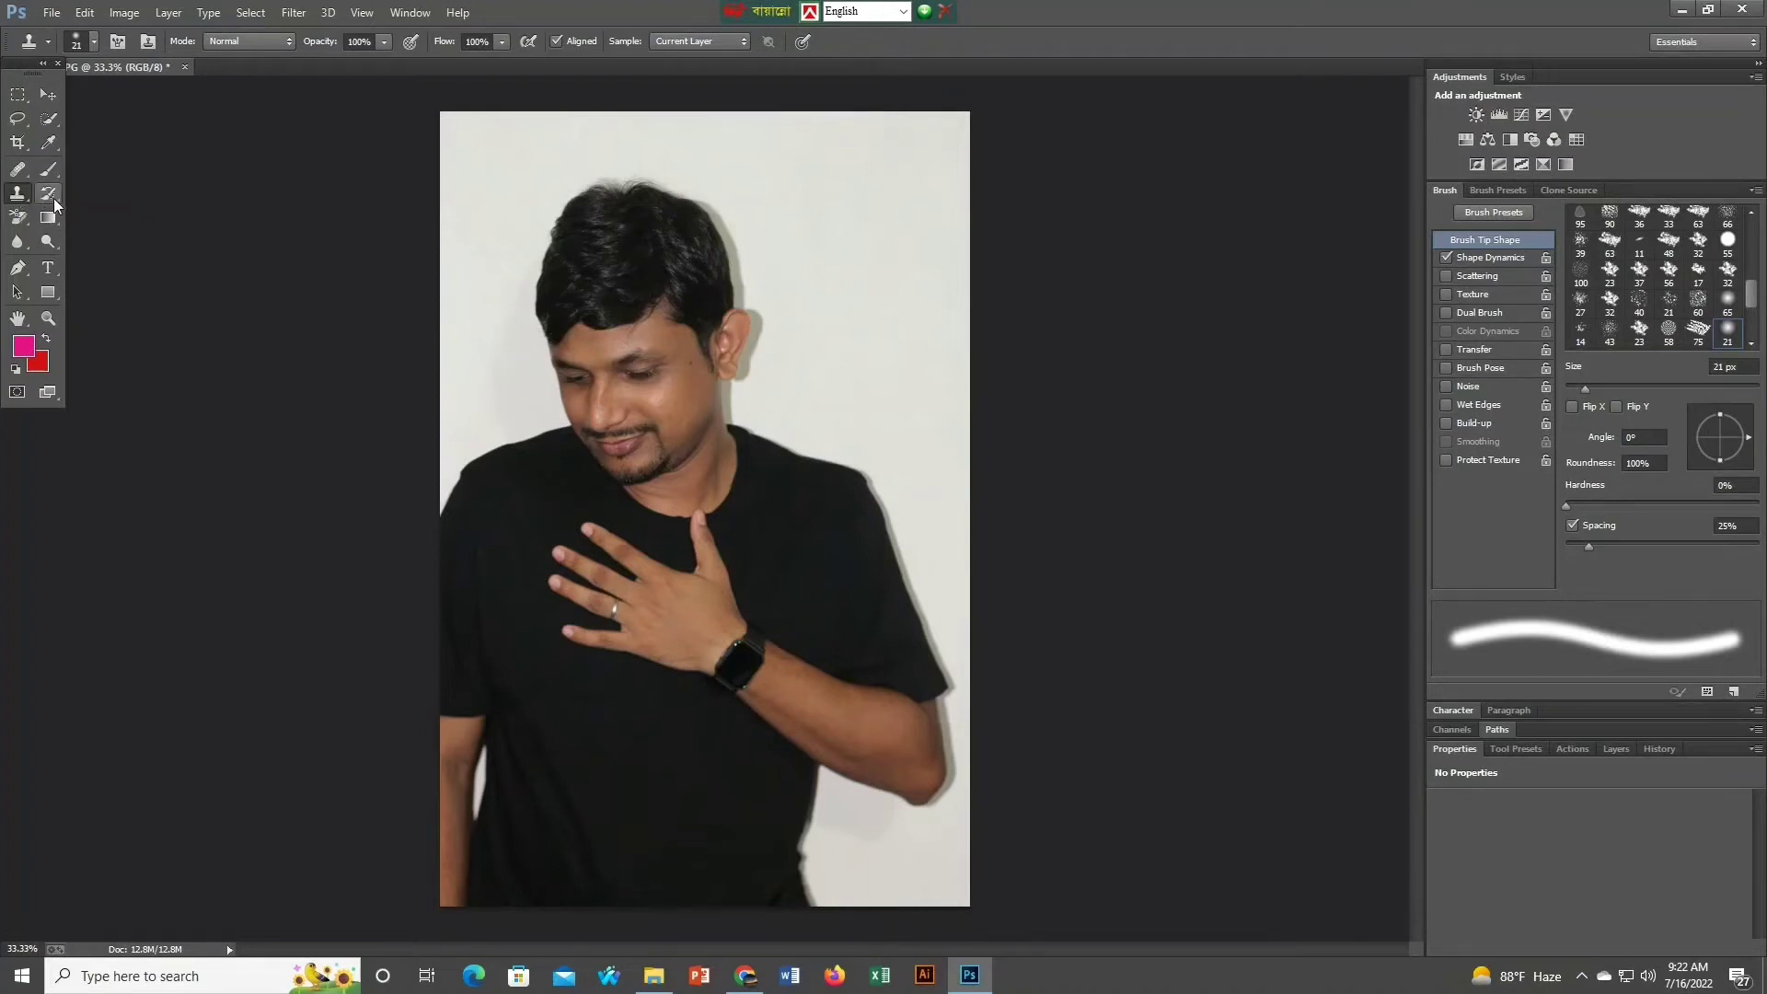
Try the Art History Brush, then settle on the History Brush at 100% opacity and flow.
{"action": "left_click", "coordinate": [18, 171]}
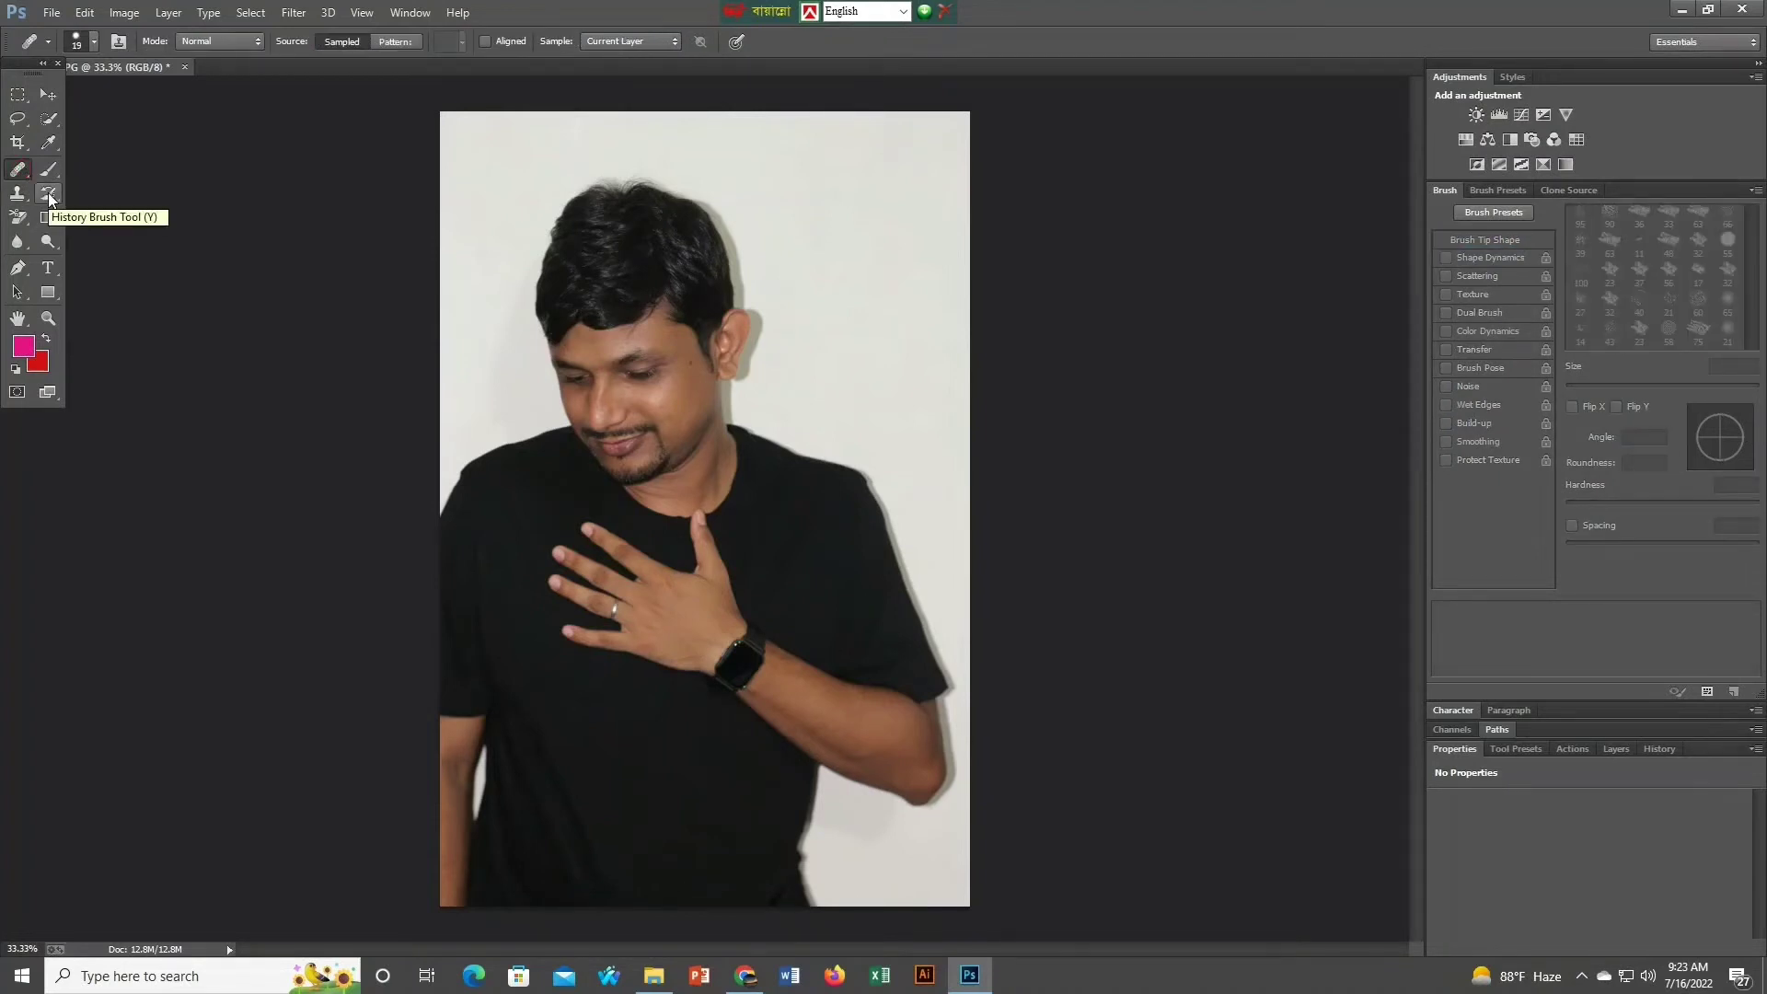
{"action": "left_click", "coordinate": [51, 199]}
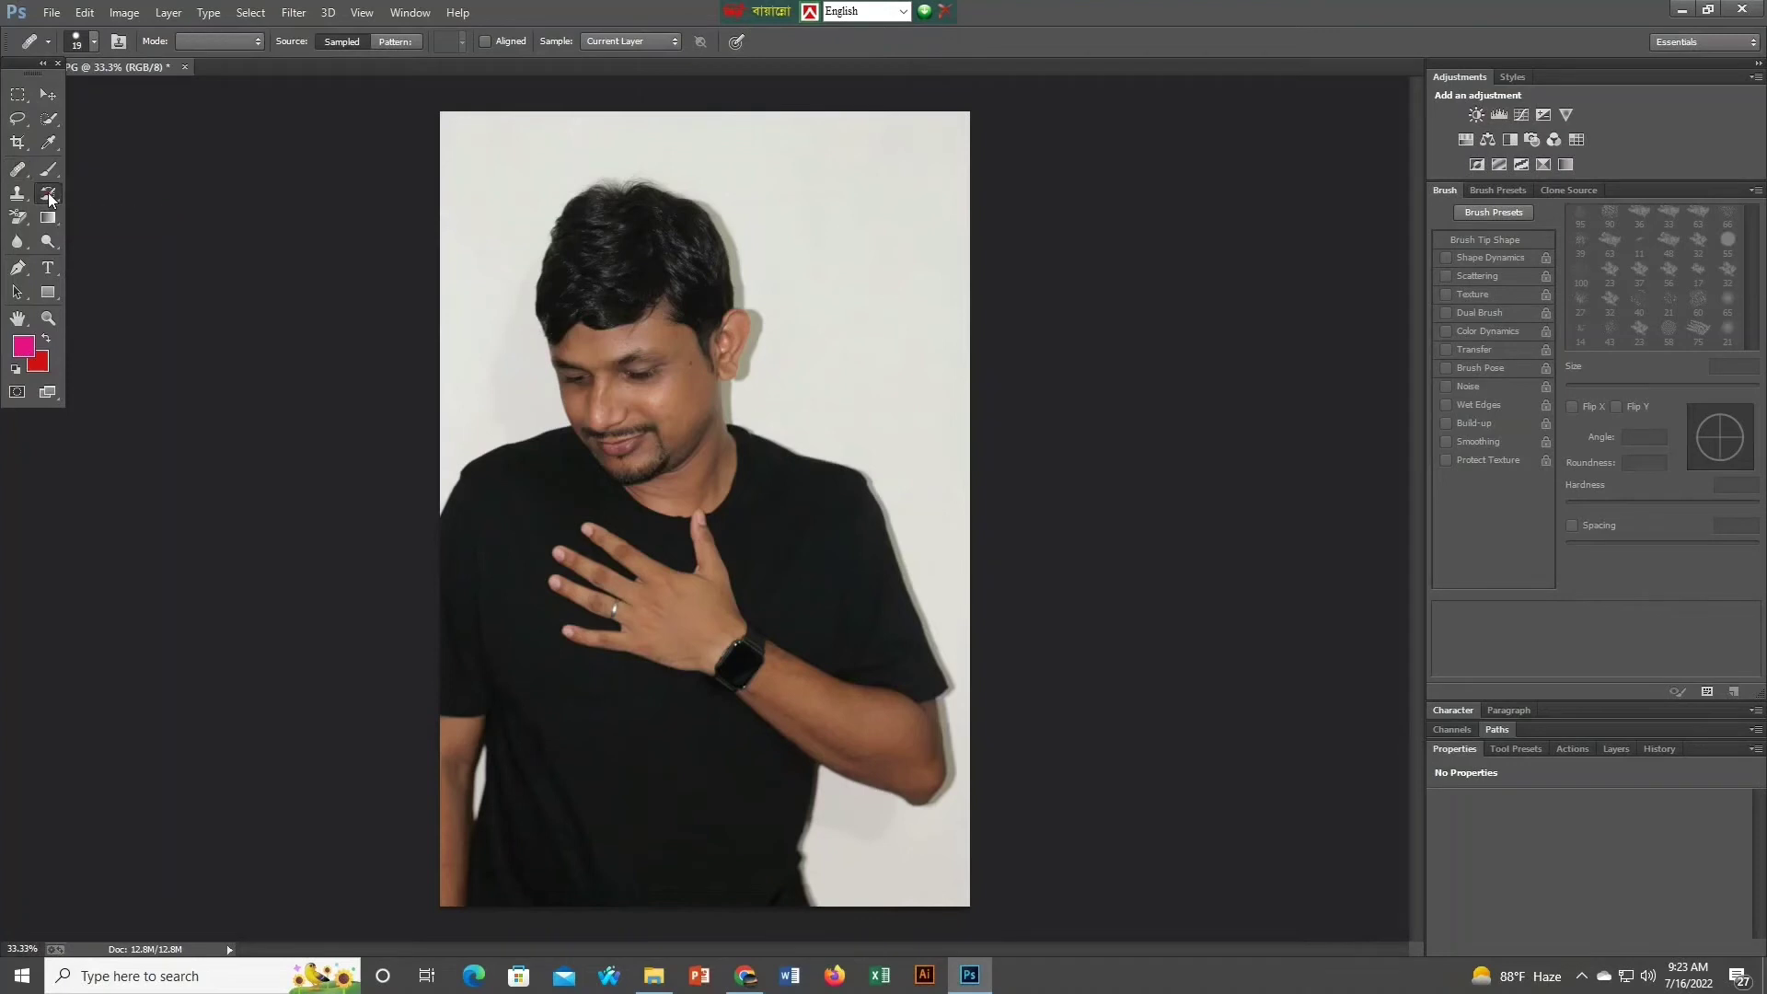
{"action": "left_click", "coordinate": [109, 210]}
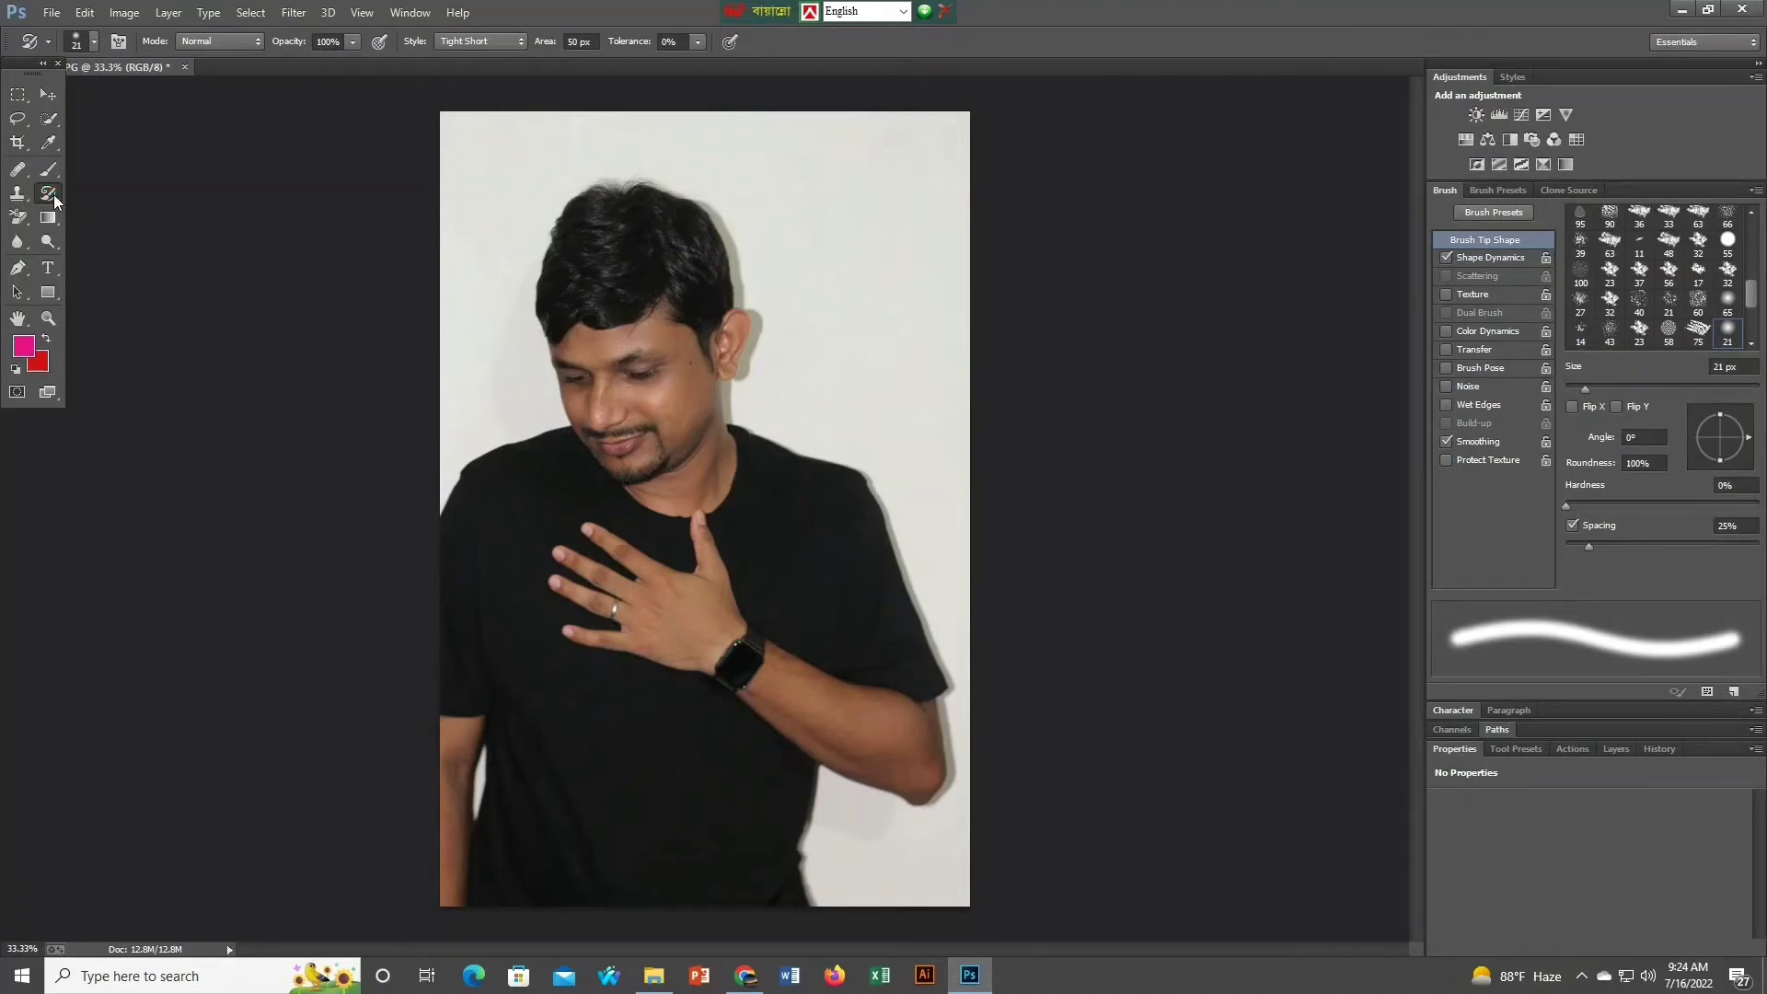
{"action": "right_click", "coordinate": [54, 200]}
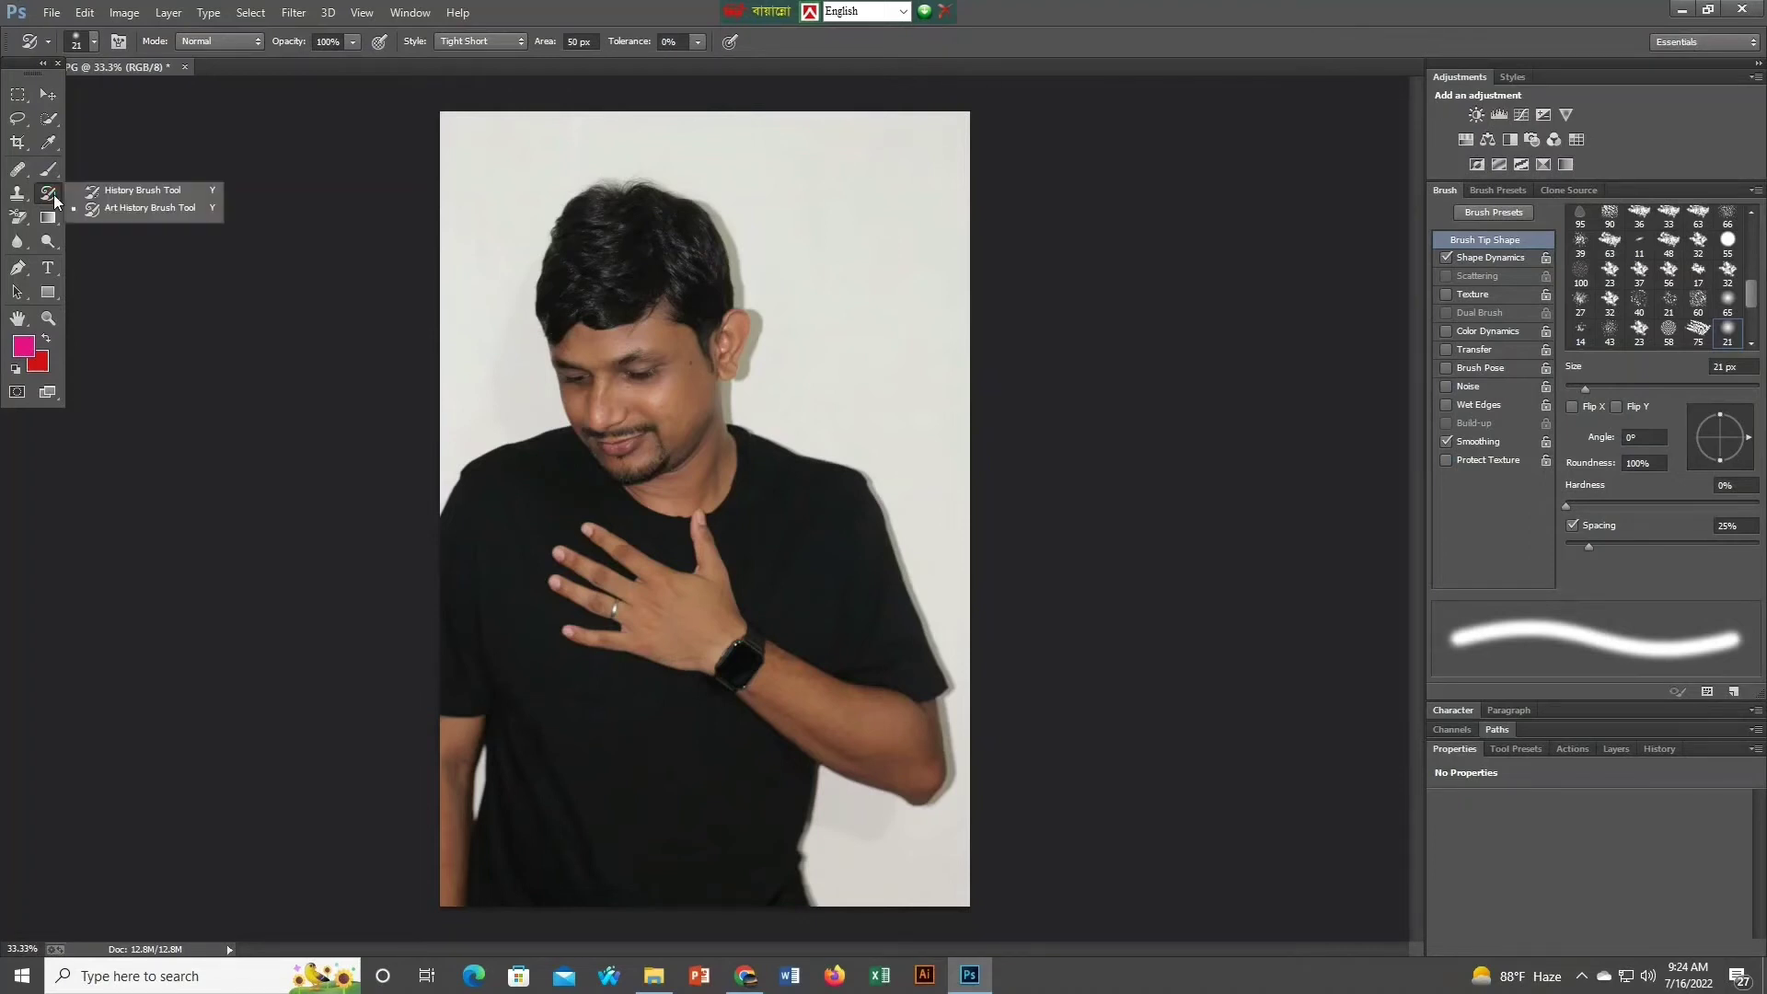
{"action": "left_click", "coordinate": [114, 193]}
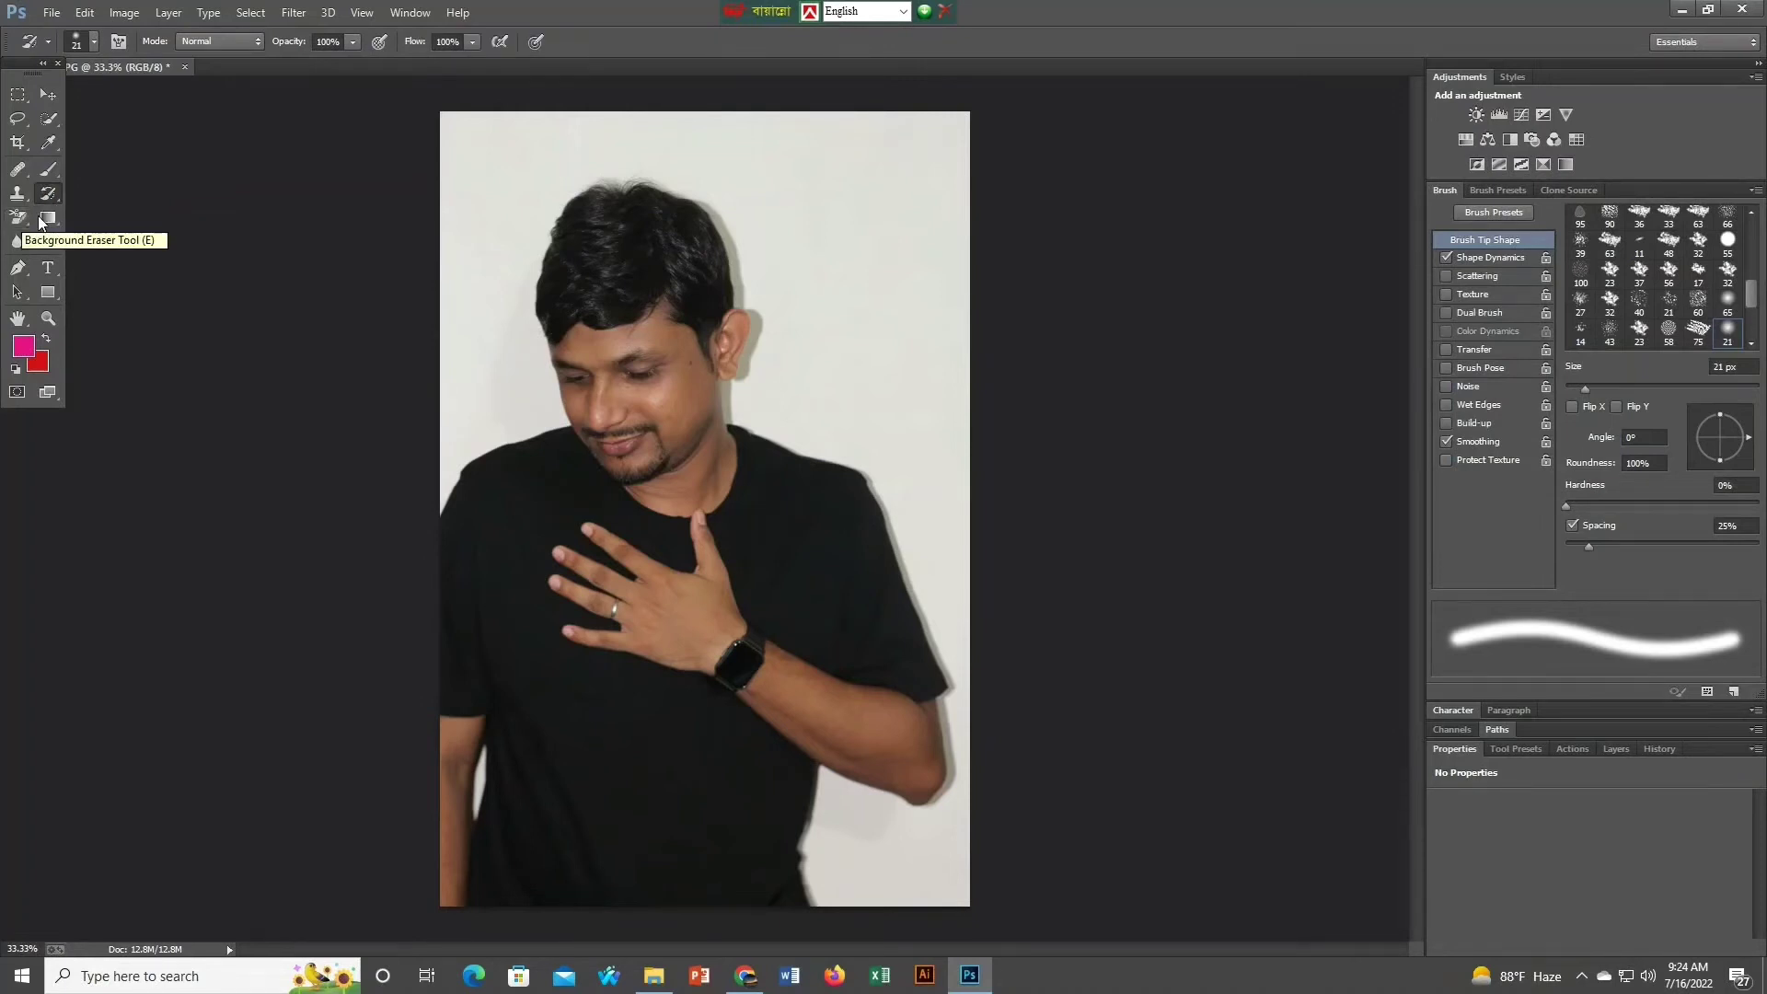
With the plain Eraser, draw red strokes across the hair, above the head, and a scribbled circle.
{"action": "left_click", "coordinate": [24, 218]}
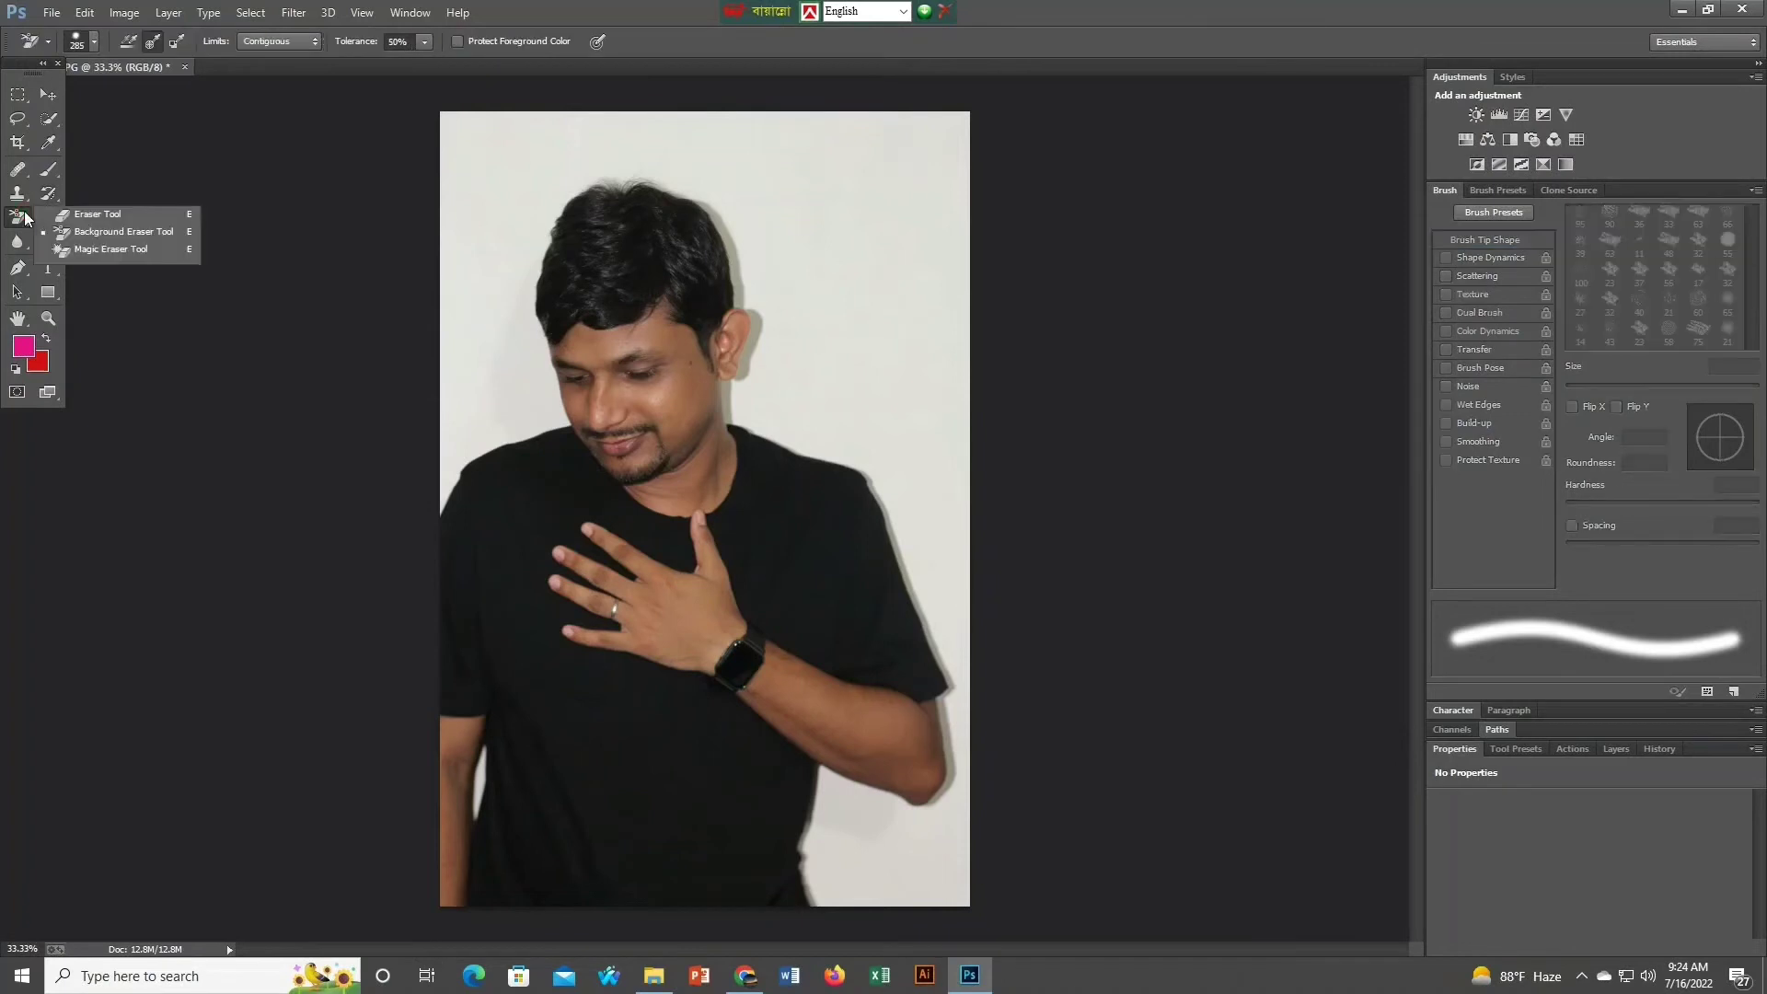
{"action": "left_click", "coordinate": [78, 213]}
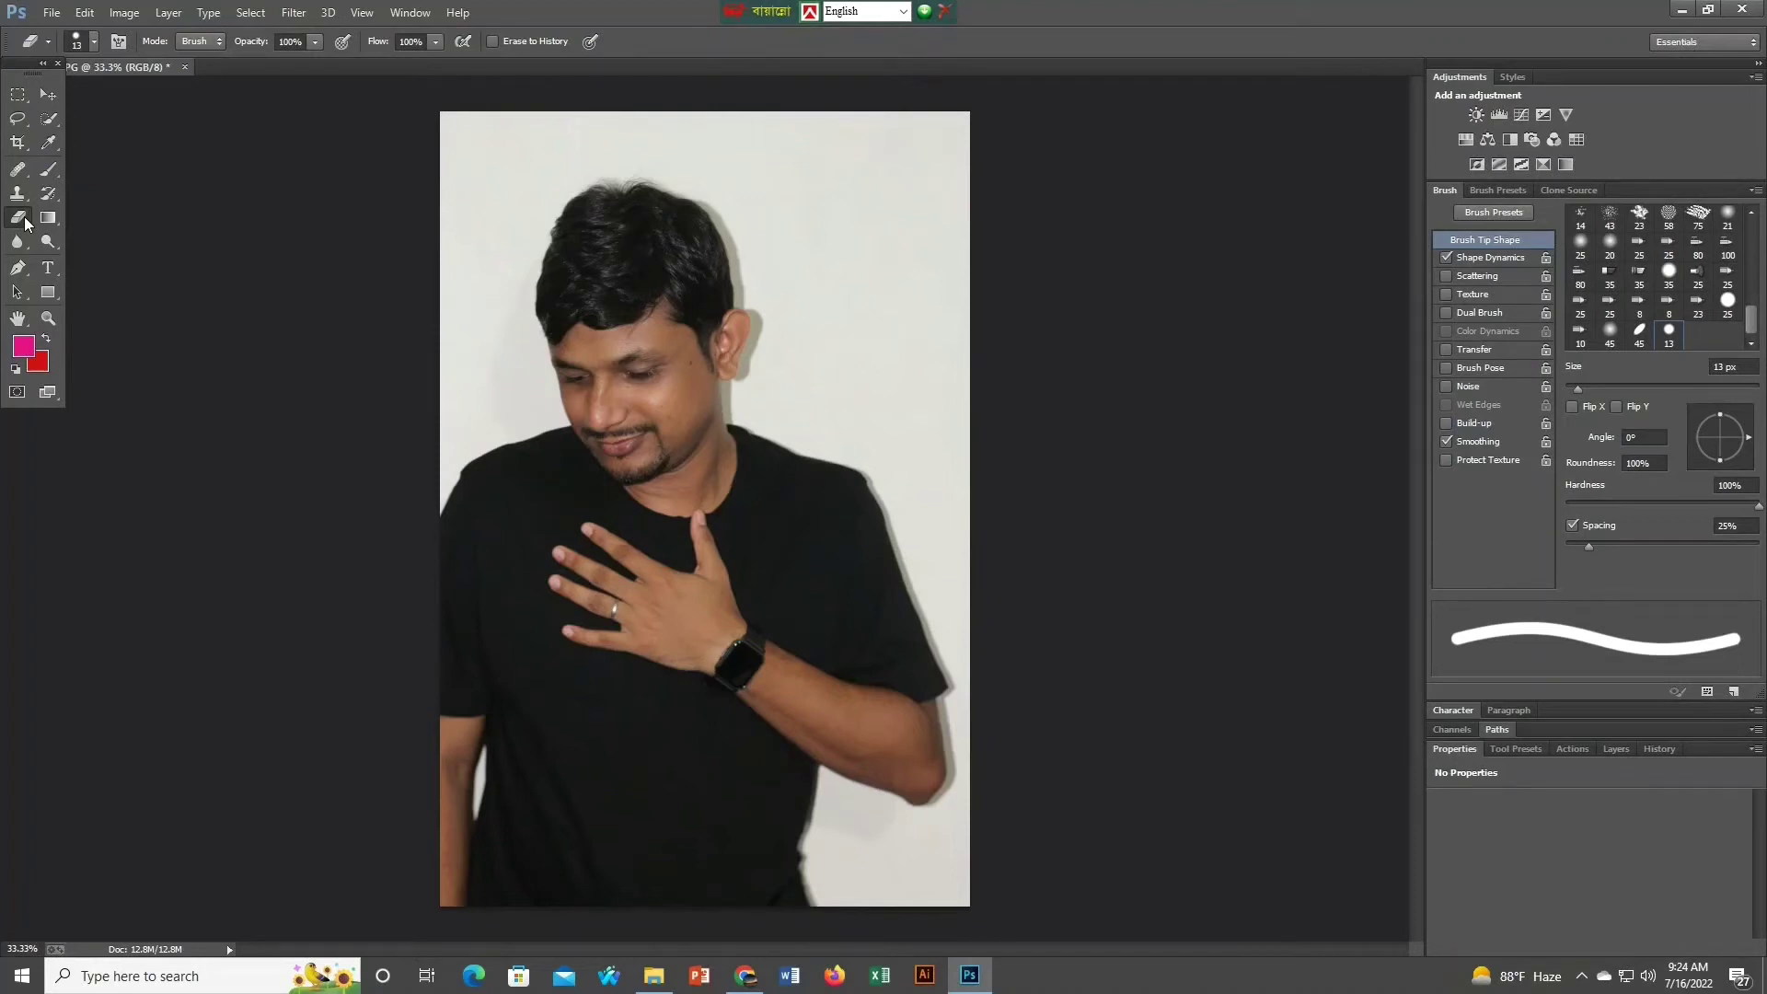
{"action": "mouse_move", "coordinate": [554, 230]}
{"action": "left_mouse_down"}
{"action": "mouse_move", "coordinate": [660, 313]}
{"action": "mouse_move", "coordinate": [623, 270]}
{"action": "left_mouse_up"}
{"action": "left_click_drag", "start_coordinate": [596, 190], "coordinate": [623, 247]}
{"action": "mouse_move", "coordinate": [558, 114]}
{"action": "left_mouse_down"}
{"action": "mouse_move", "coordinate": [515, 183]}
{"action": "mouse_move", "coordinate": [704, 188]}
{"action": "mouse_move", "coordinate": [805, 244]}
{"action": "left_mouse_up"}
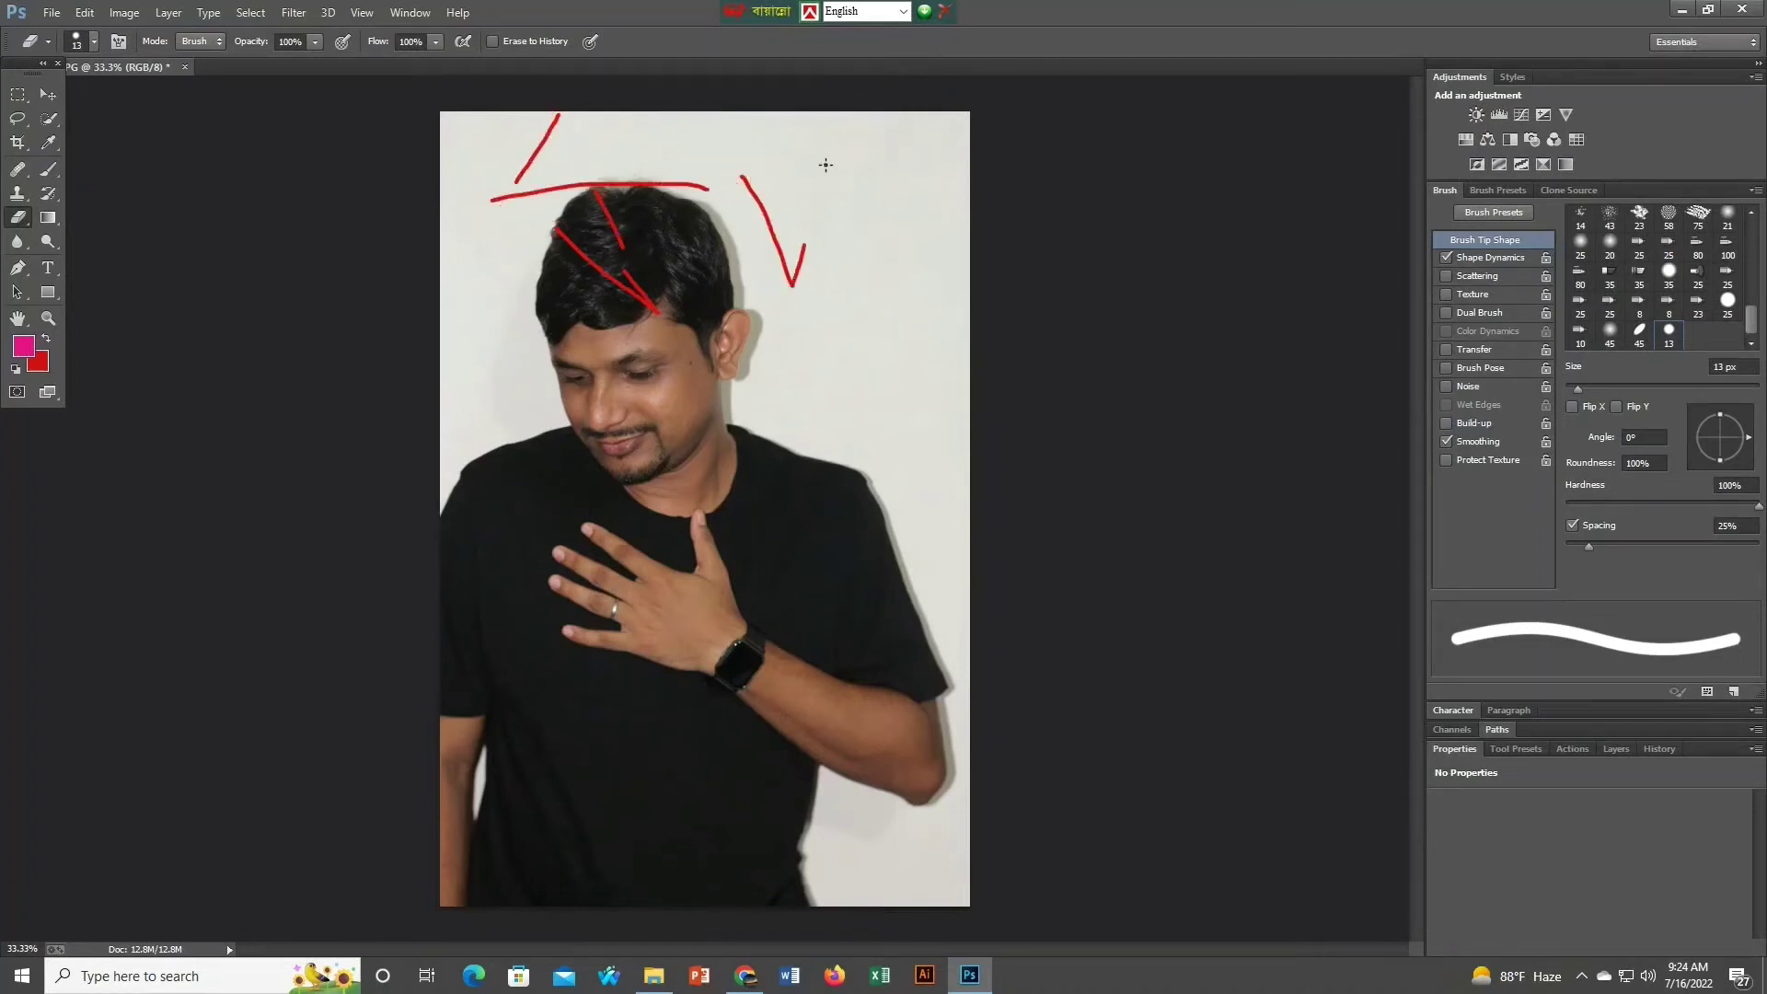
{"action": "mouse_move", "coordinate": [826, 161]}
{"action": "left_mouse_down"}
{"action": "mouse_move", "coordinate": [817, 285]}
{"action": "mouse_move", "coordinate": [772, 274]}
{"action": "mouse_move", "coordinate": [746, 238]}
{"action": "mouse_move", "coordinate": [825, 248]}
{"action": "mouse_move", "coordinate": [791, 276]}
{"action": "mouse_move", "coordinate": [839, 244]}
{"action": "left_mouse_up"}
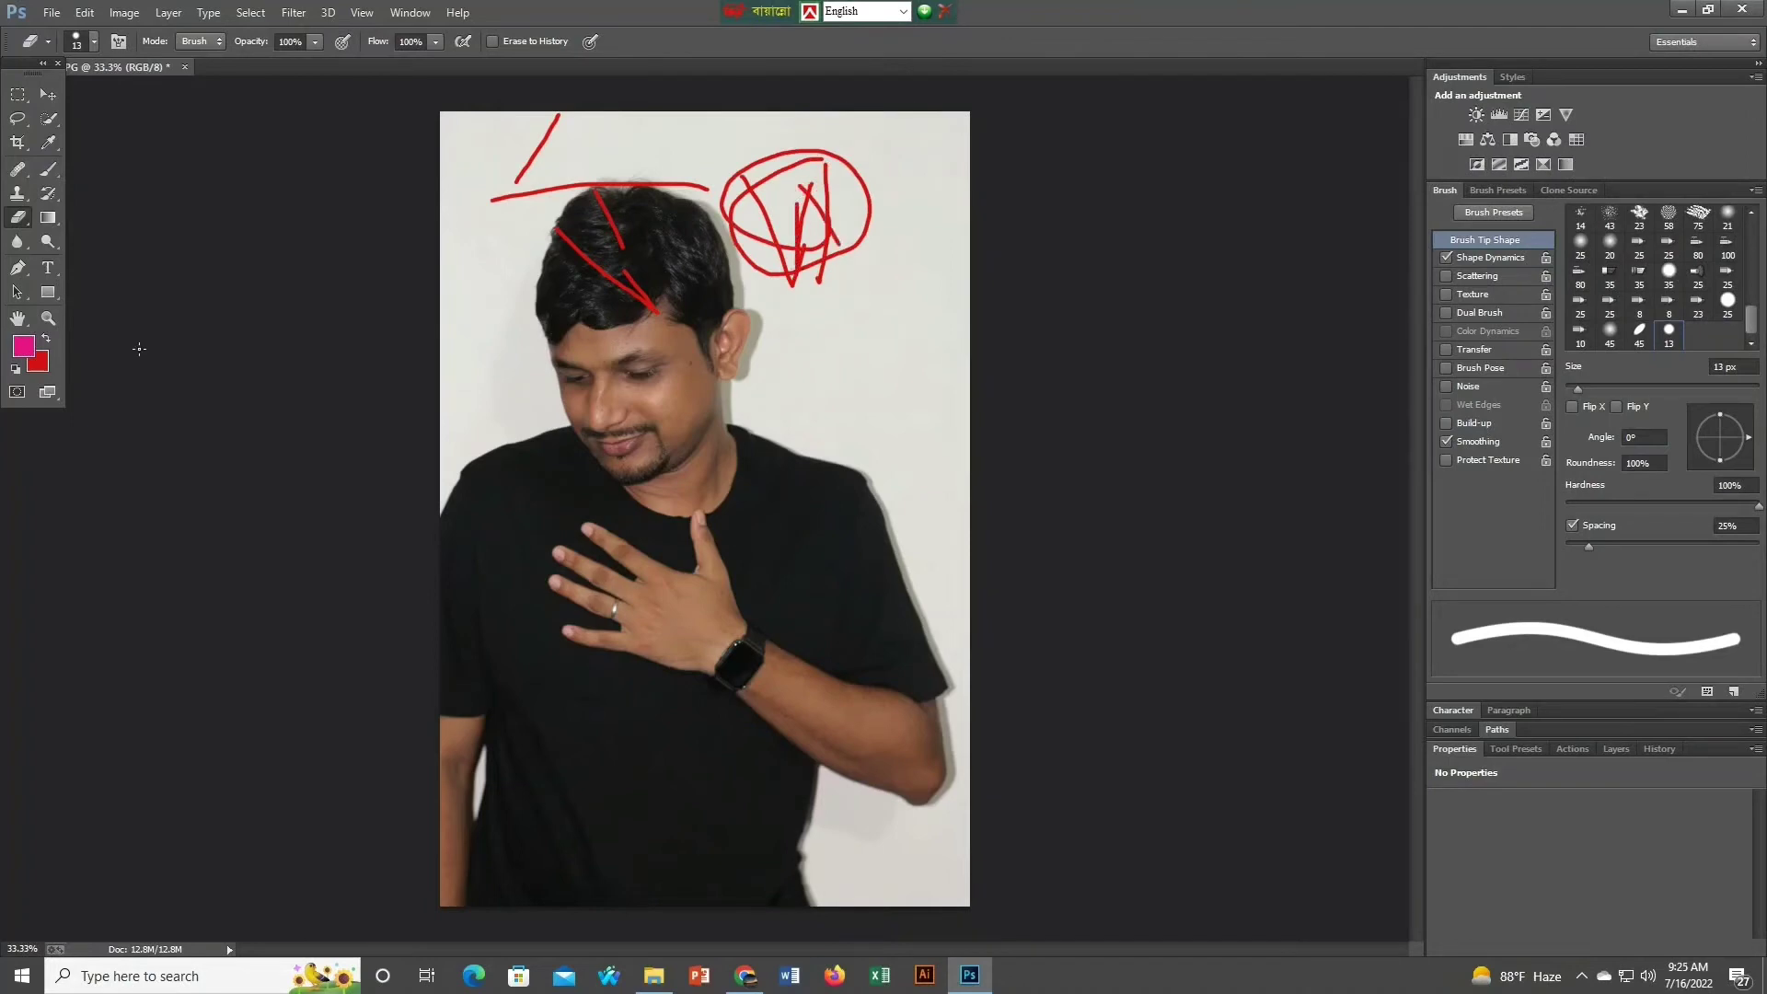
Make the foreground colour white and pick near-white in the background colour picker.
{"action": "left_click", "coordinate": [23, 346]}
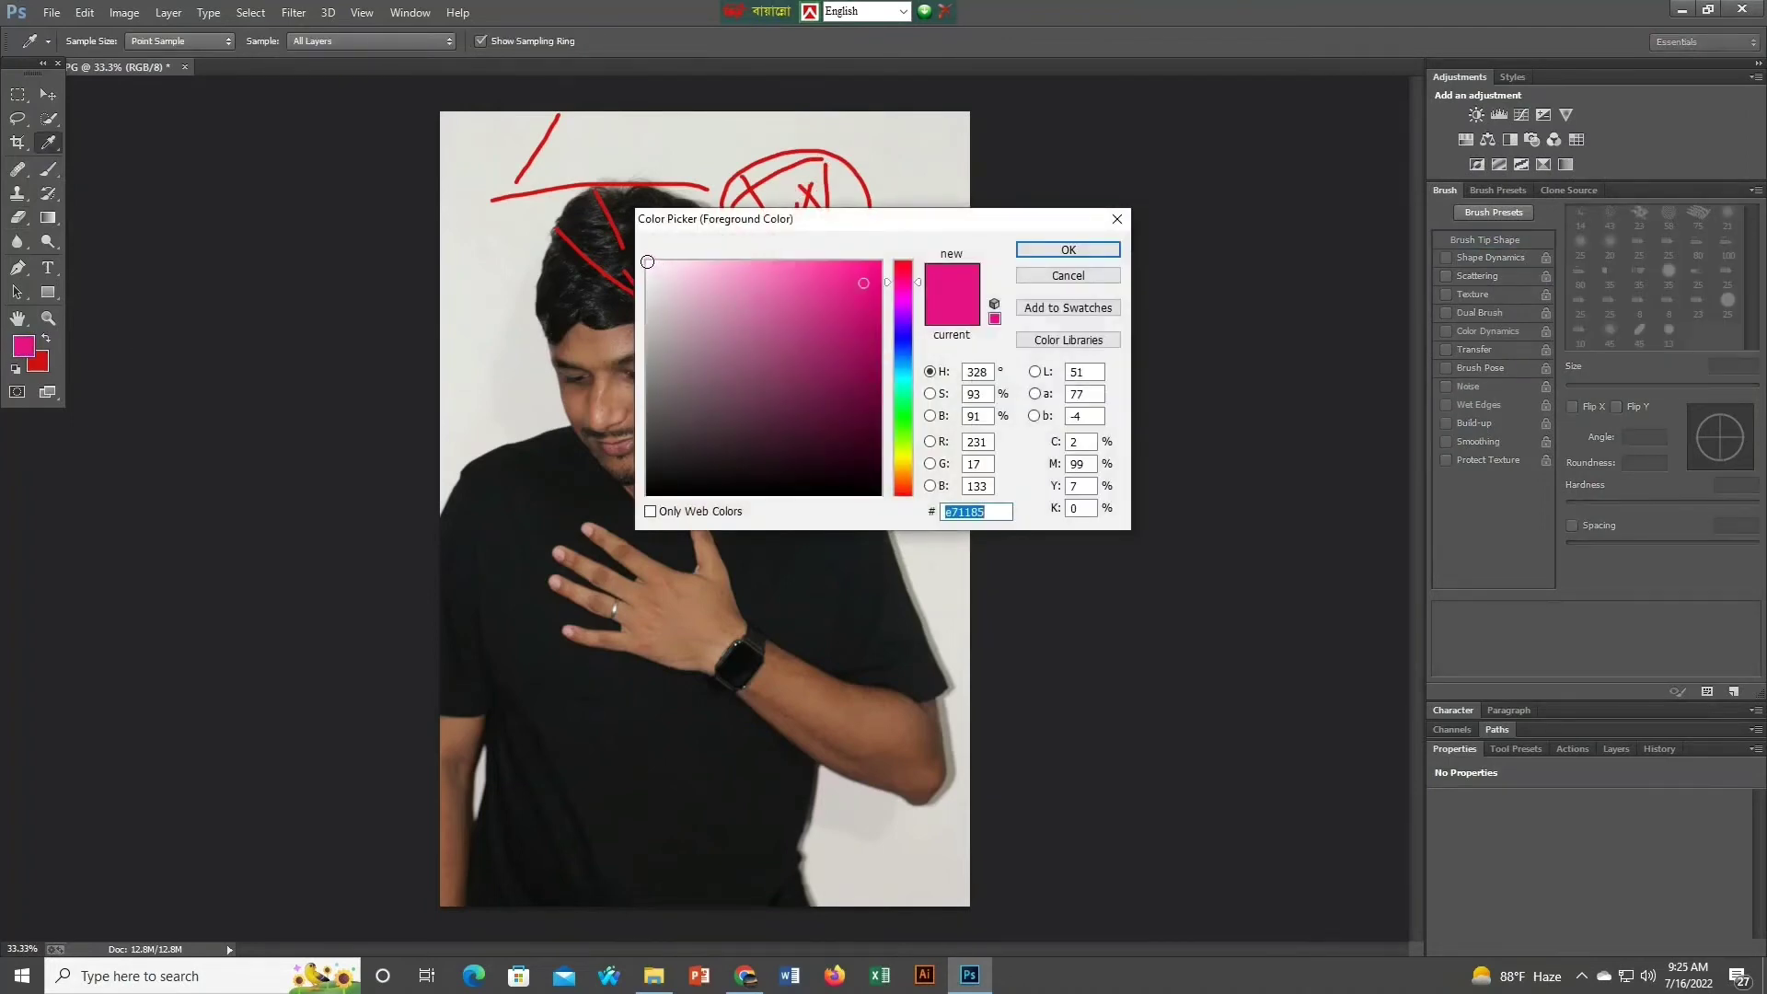
{"action": "left_click", "coordinate": [649, 263]}
{"action": "left_click", "coordinate": [1048, 259]}
{"action": "key", "text": "e"}
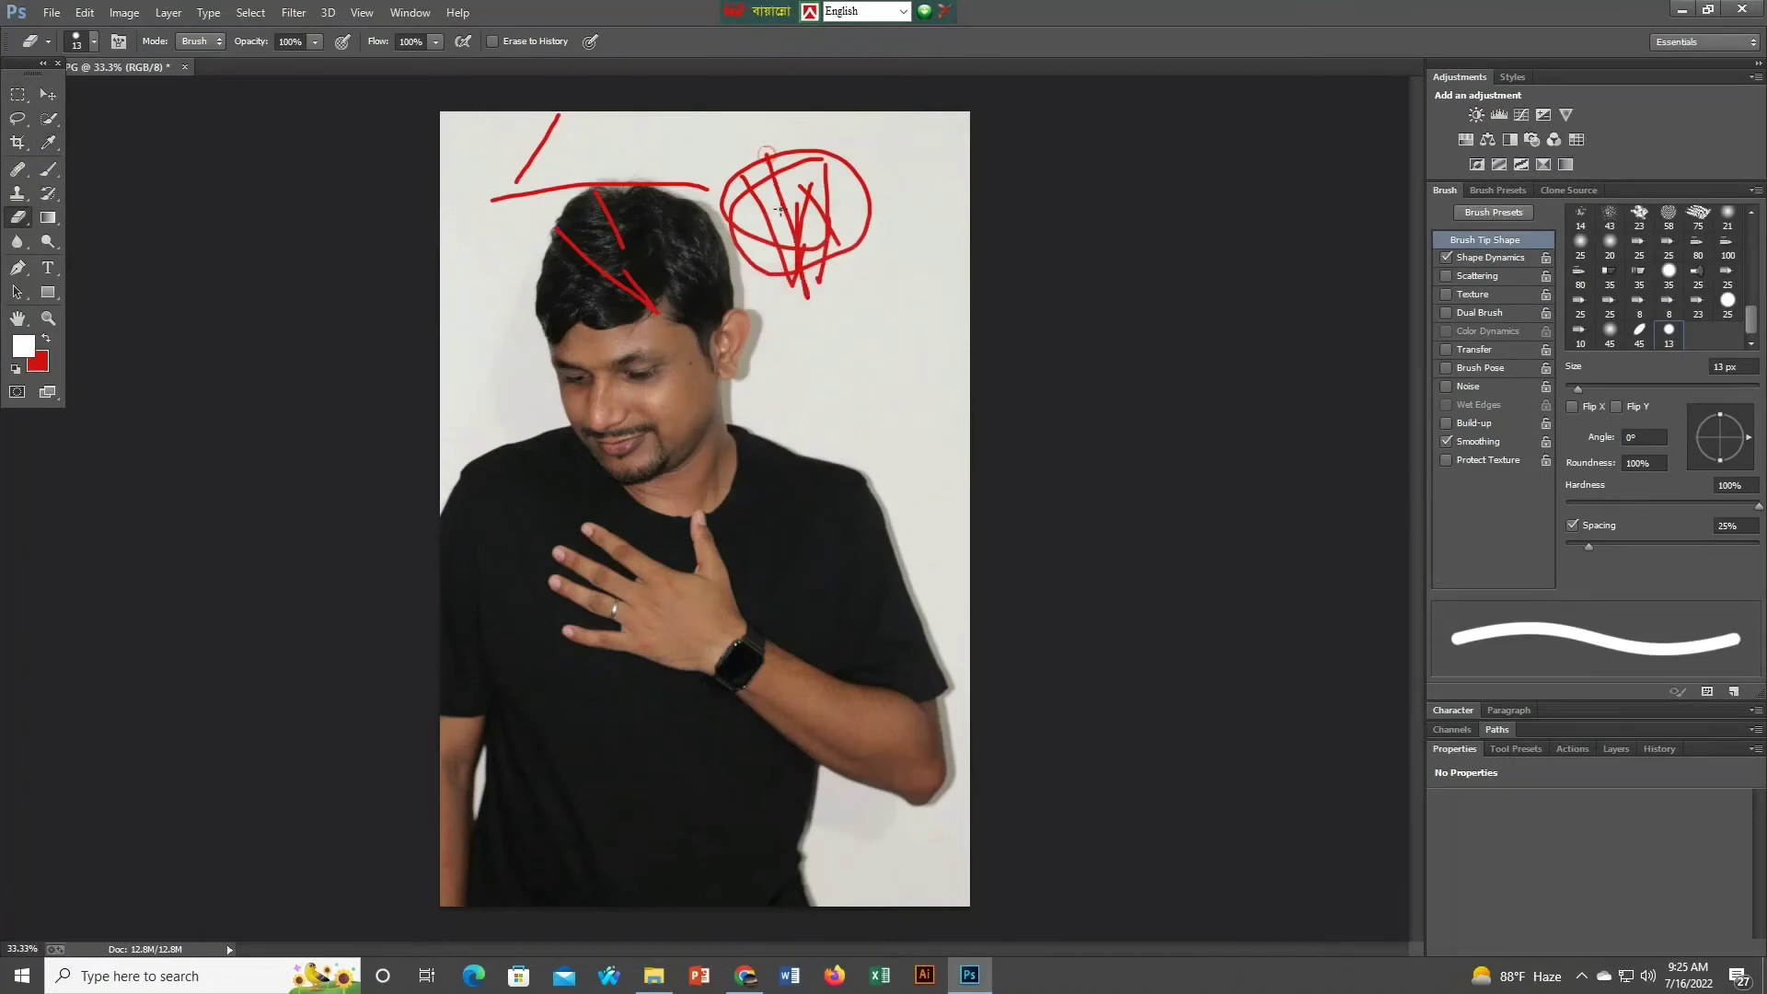
{"action": "left_click", "coordinate": [37, 368]}
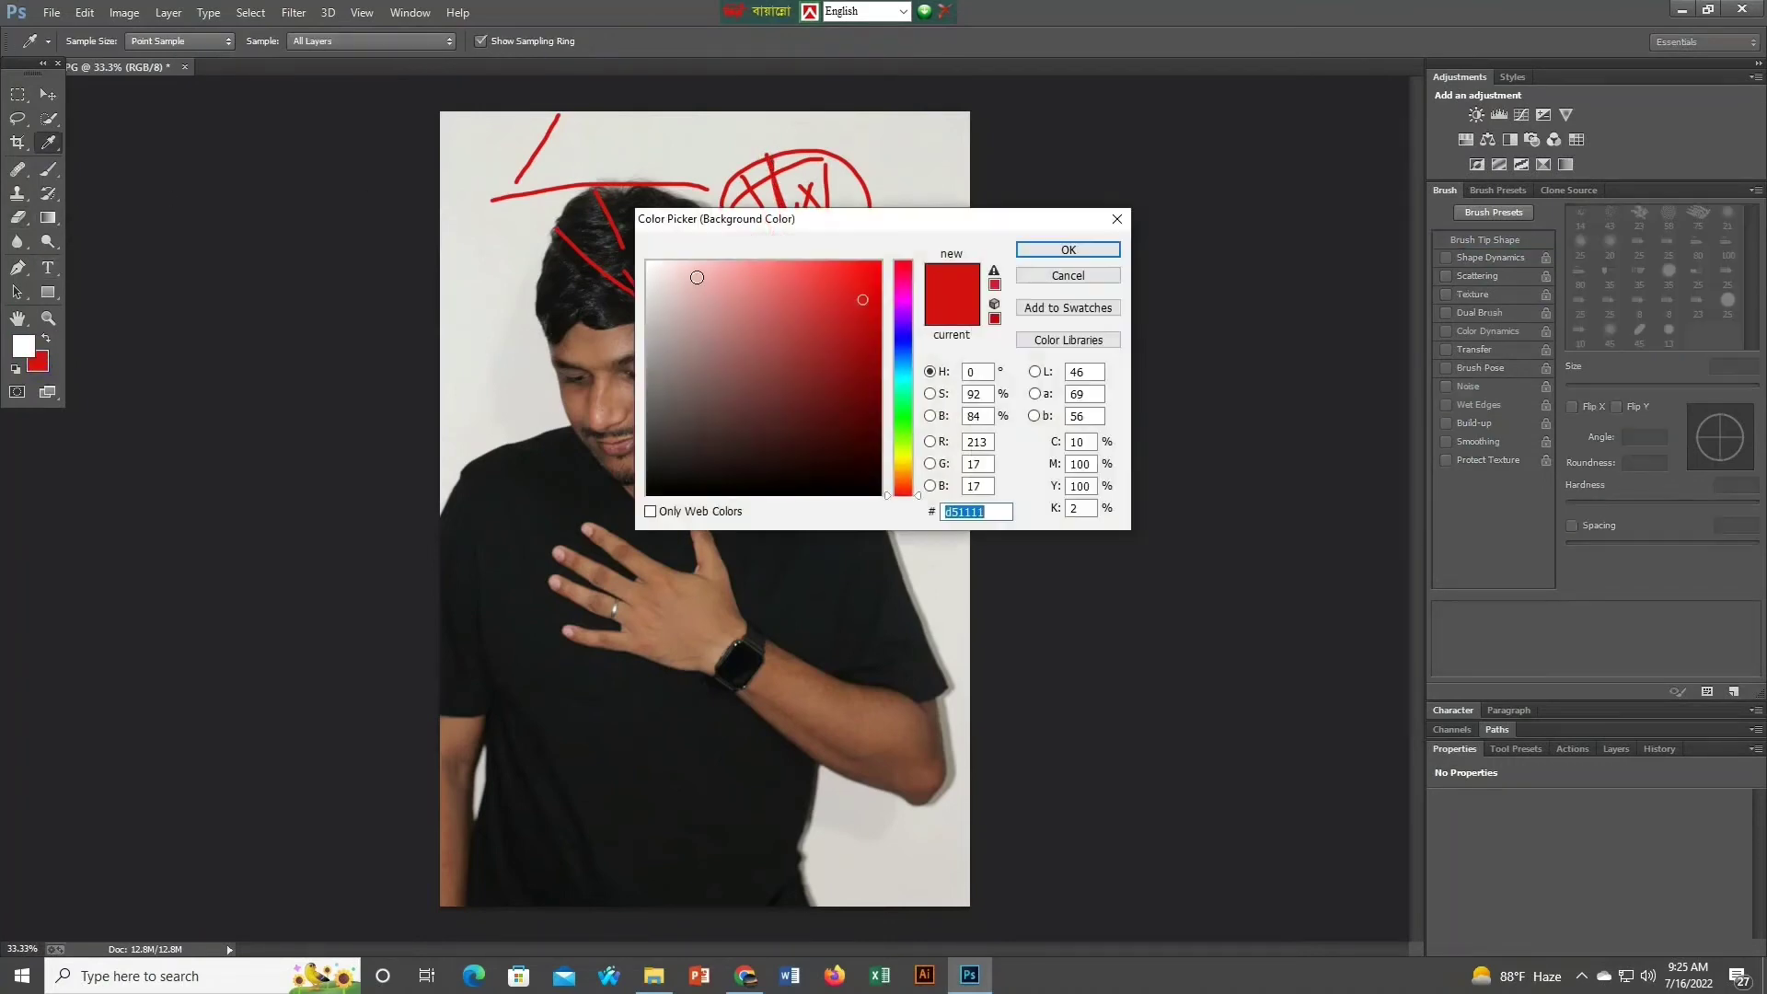
{"action": "left_click", "coordinate": [648, 264]}
Confirm the white background, paint white over the red circle, then select the Gradient Tool.
{"action": "left_click", "coordinate": [1068, 249]}
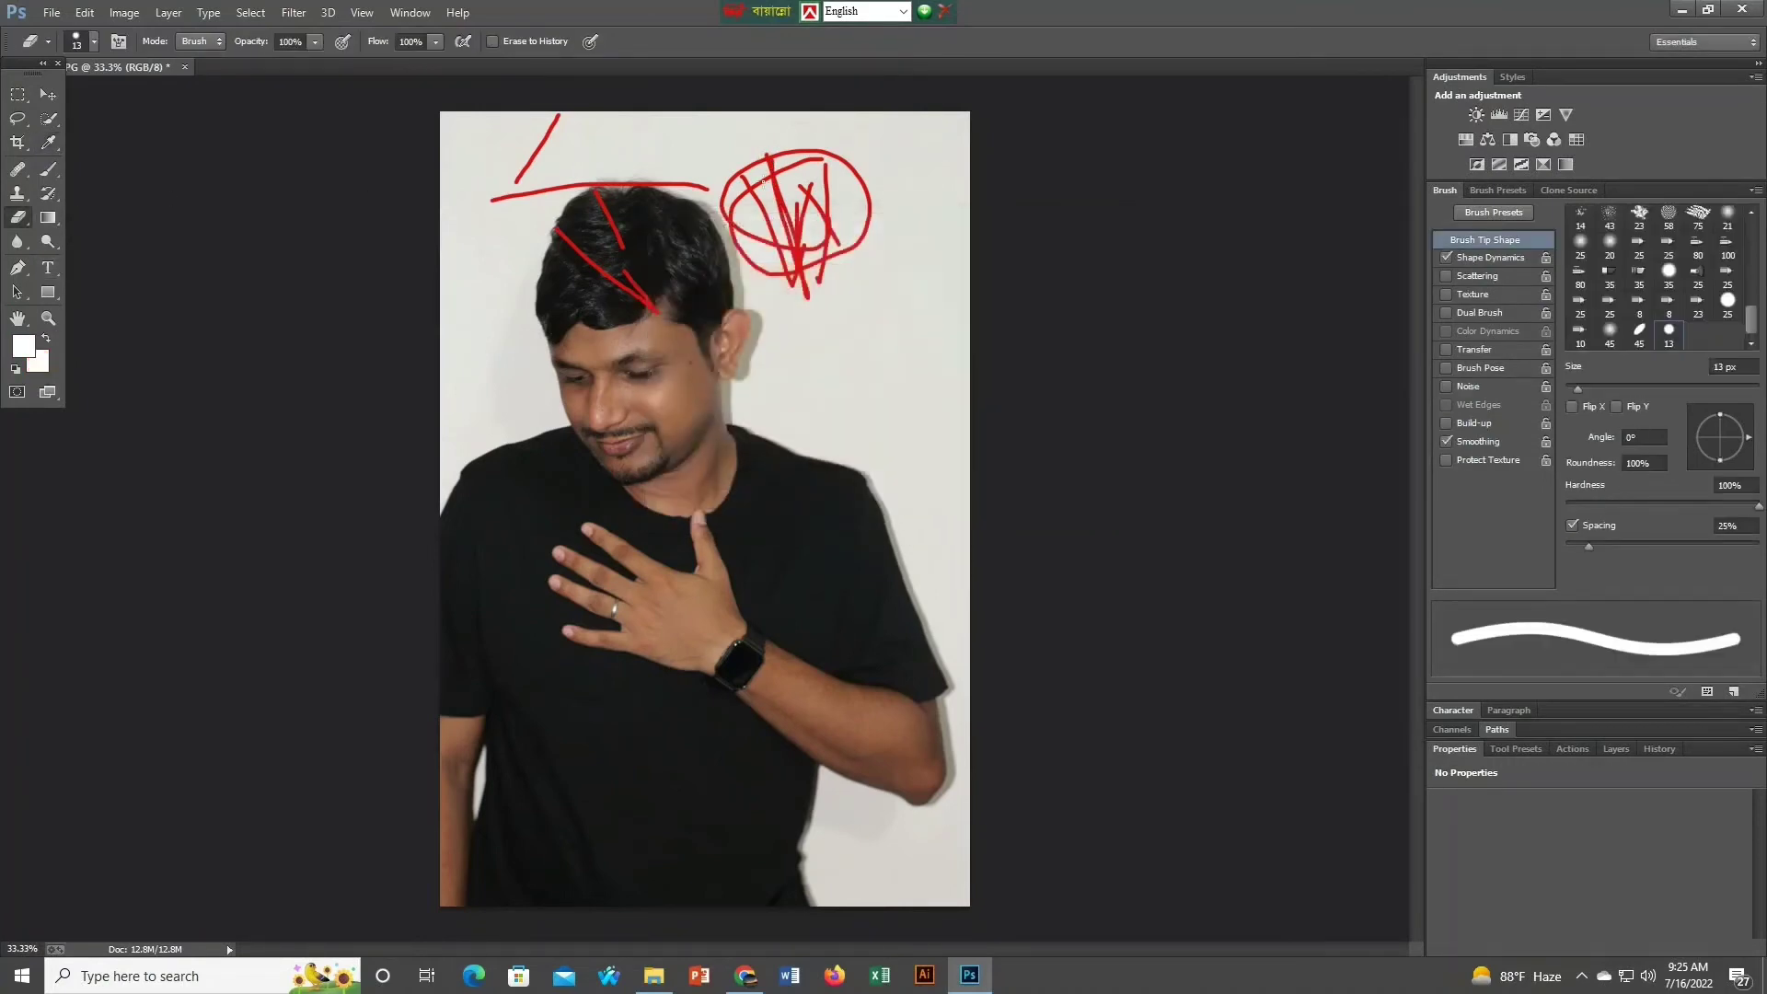
{"action": "left_click_drag", "start_coordinate": [753, 149], "coordinate": [780, 171]}
{"action": "left_click_drag", "start_coordinate": [856, 135], "coordinate": [860, 215]}
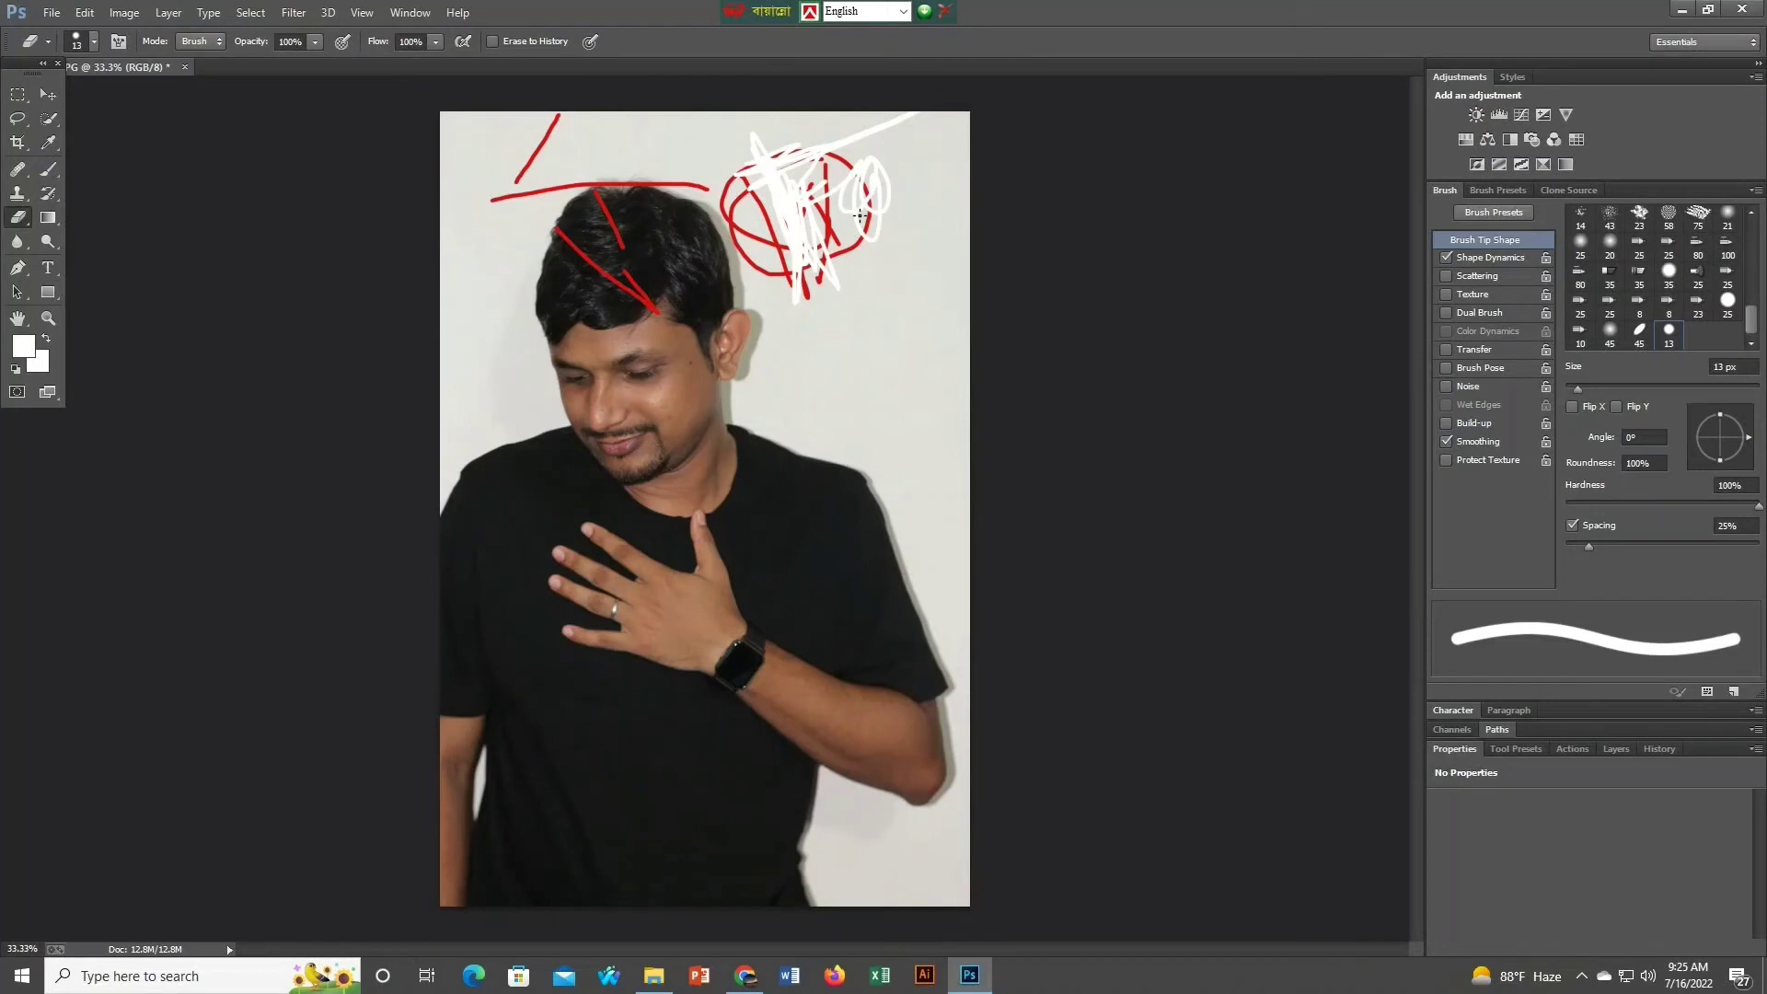
{"action": "right_click", "coordinate": [30, 224]}
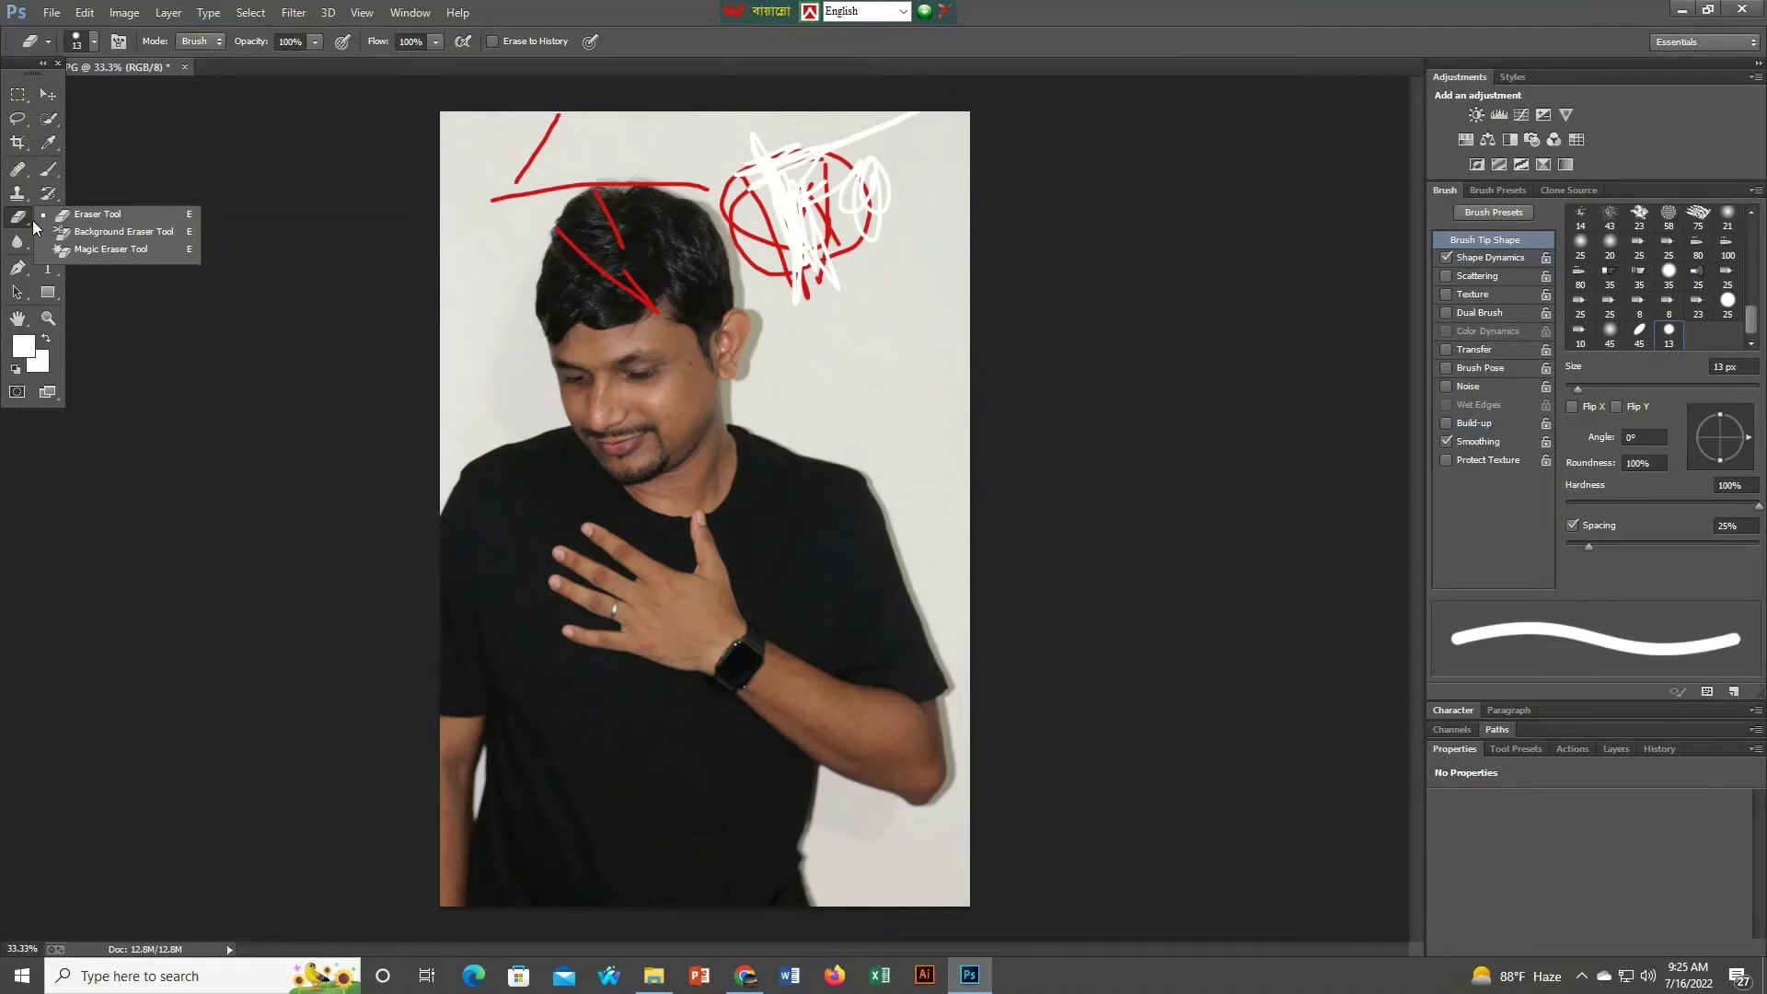
{"action": "left_click", "coordinate": [46, 218]}
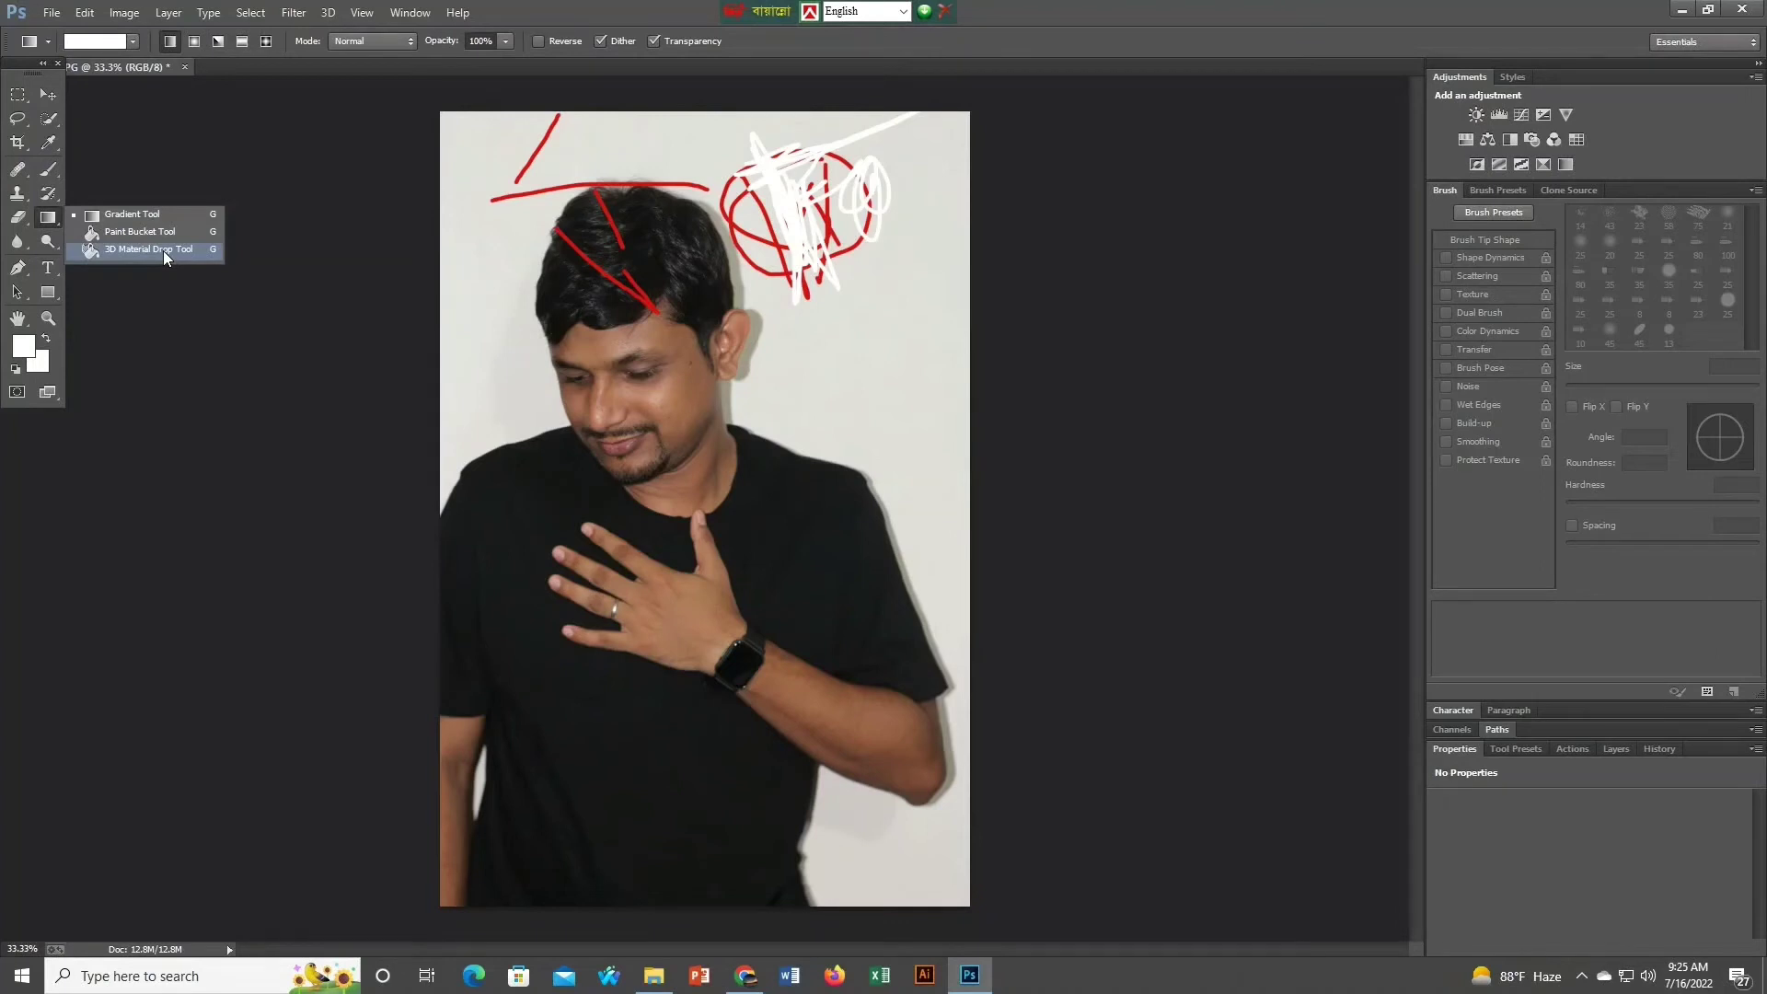
Select the Blur Tool, browse its Sharpen and Smudge variants, then return to the Eraser.
{"action": "left_click", "coordinate": [18, 242]}
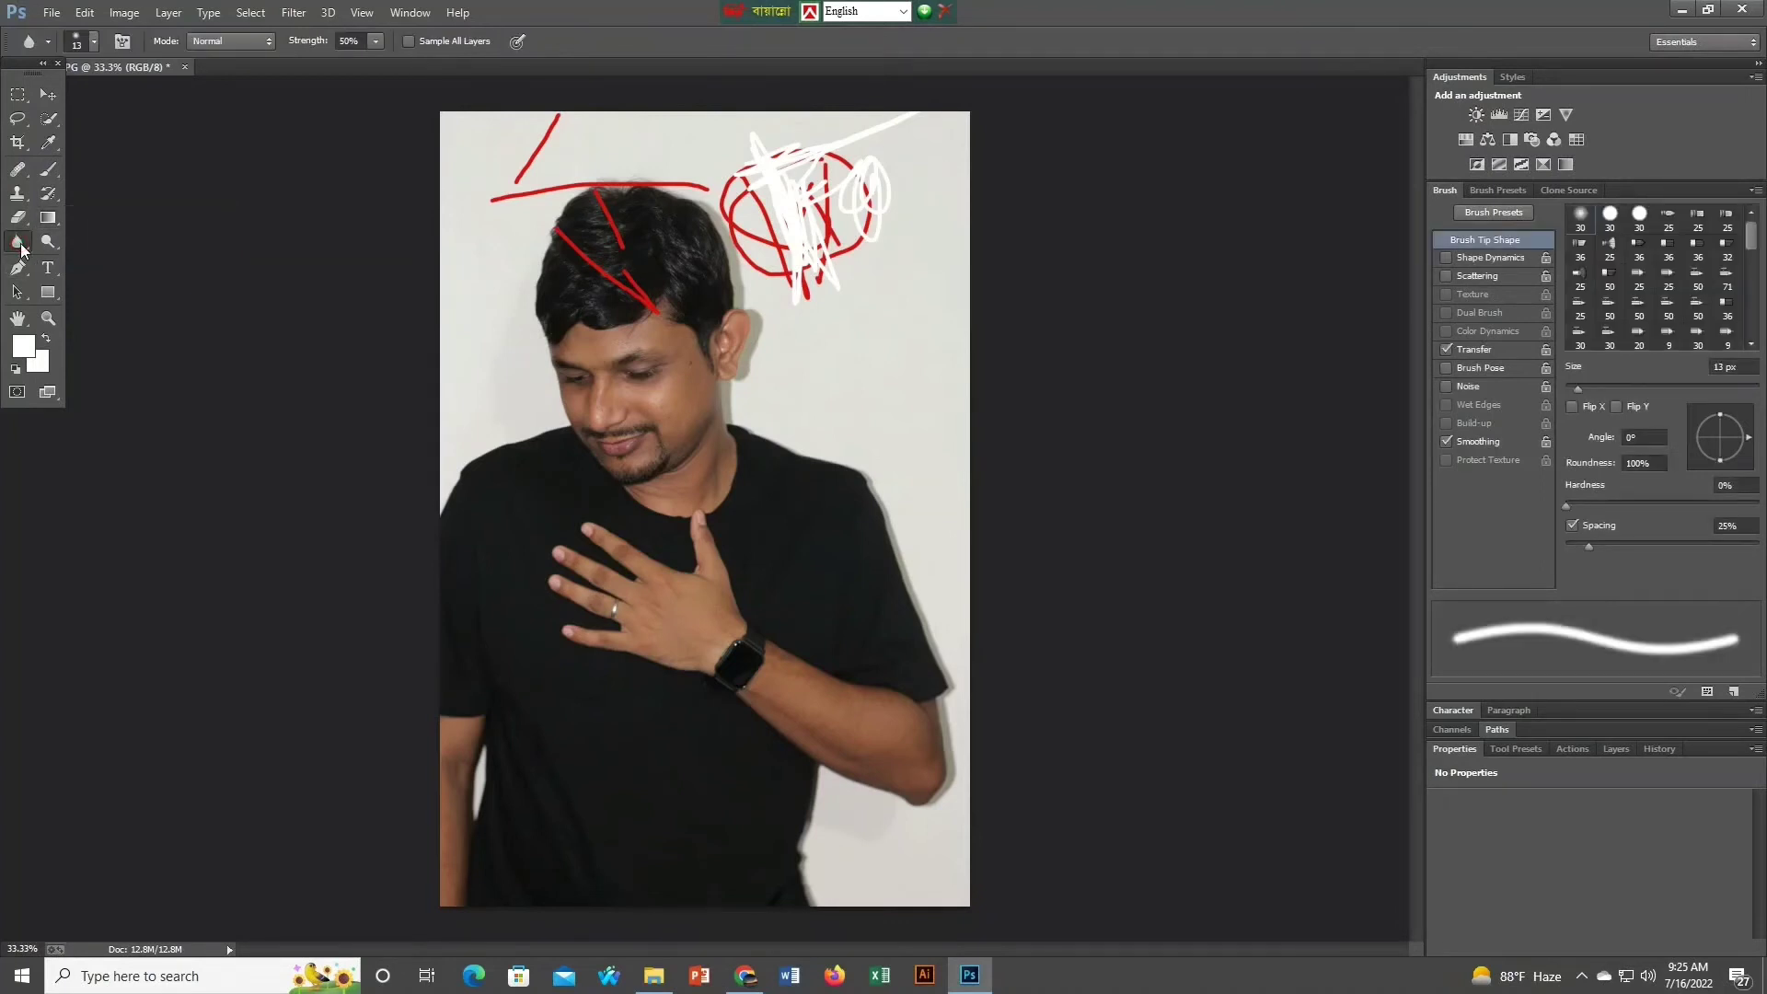
{"action": "right_click", "coordinate": [21, 245]}
{"action": "left_click", "coordinate": [26, 250]}
{"action": "left_click", "coordinate": [19, 249]}
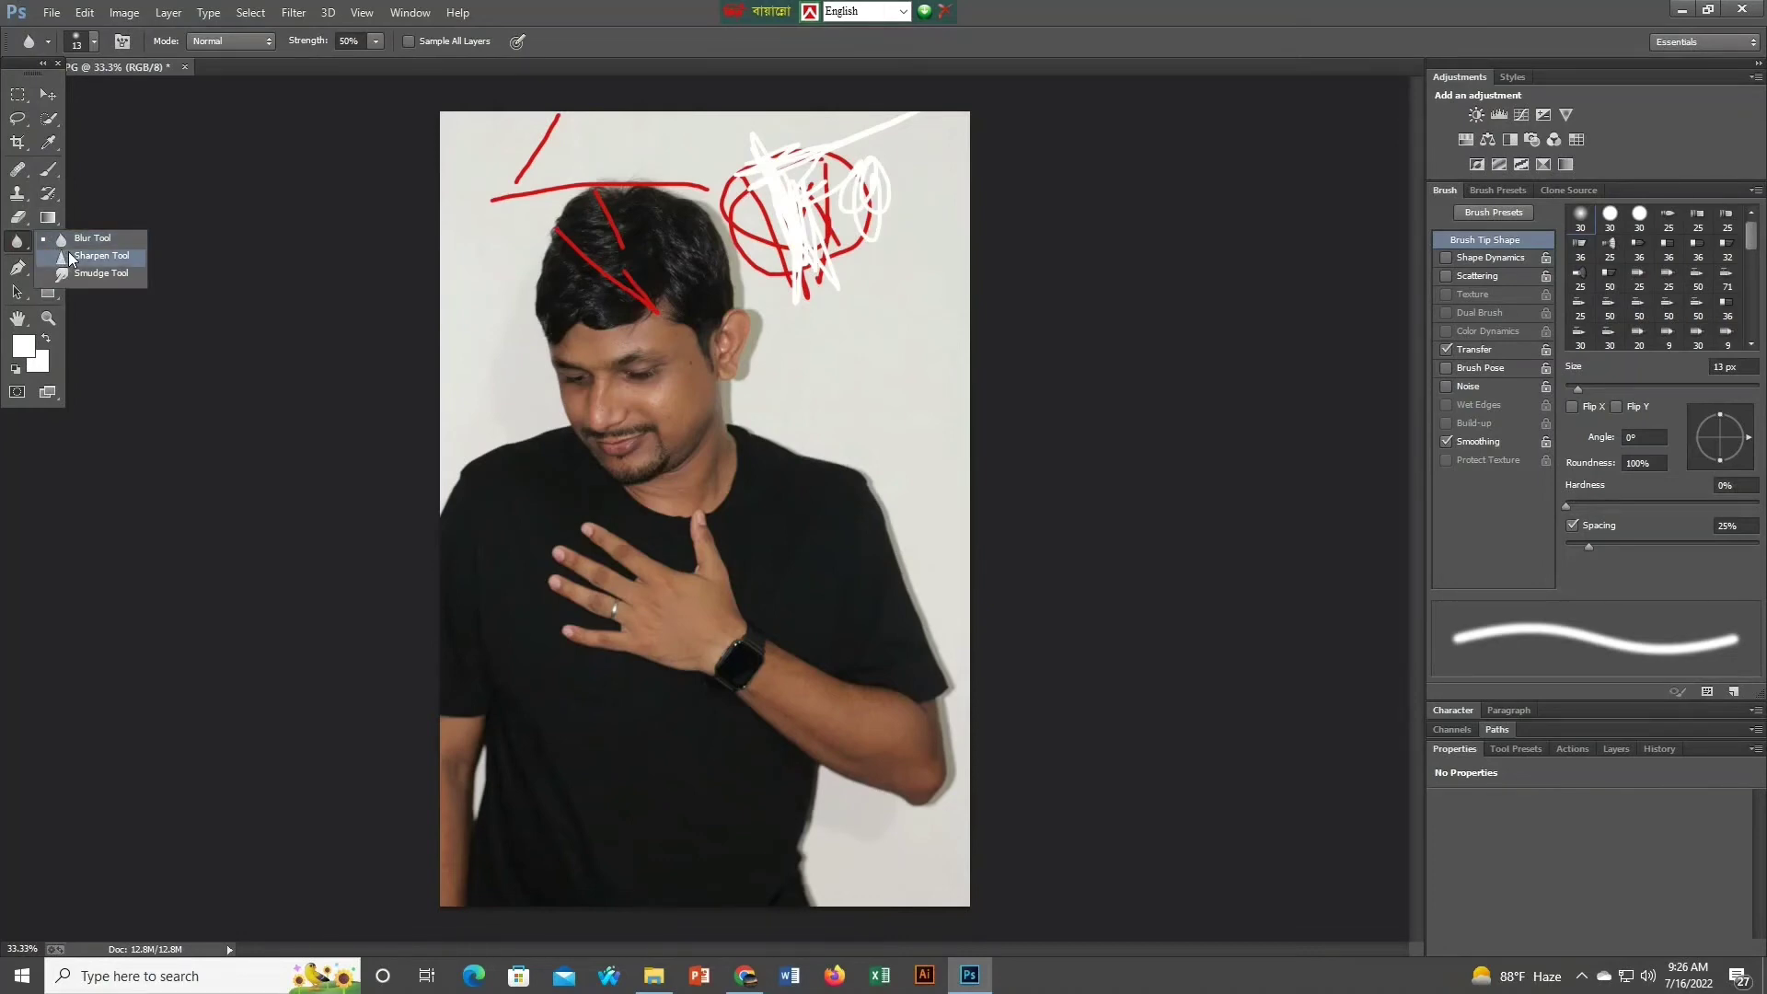
{"action": "key", "text": "e"}
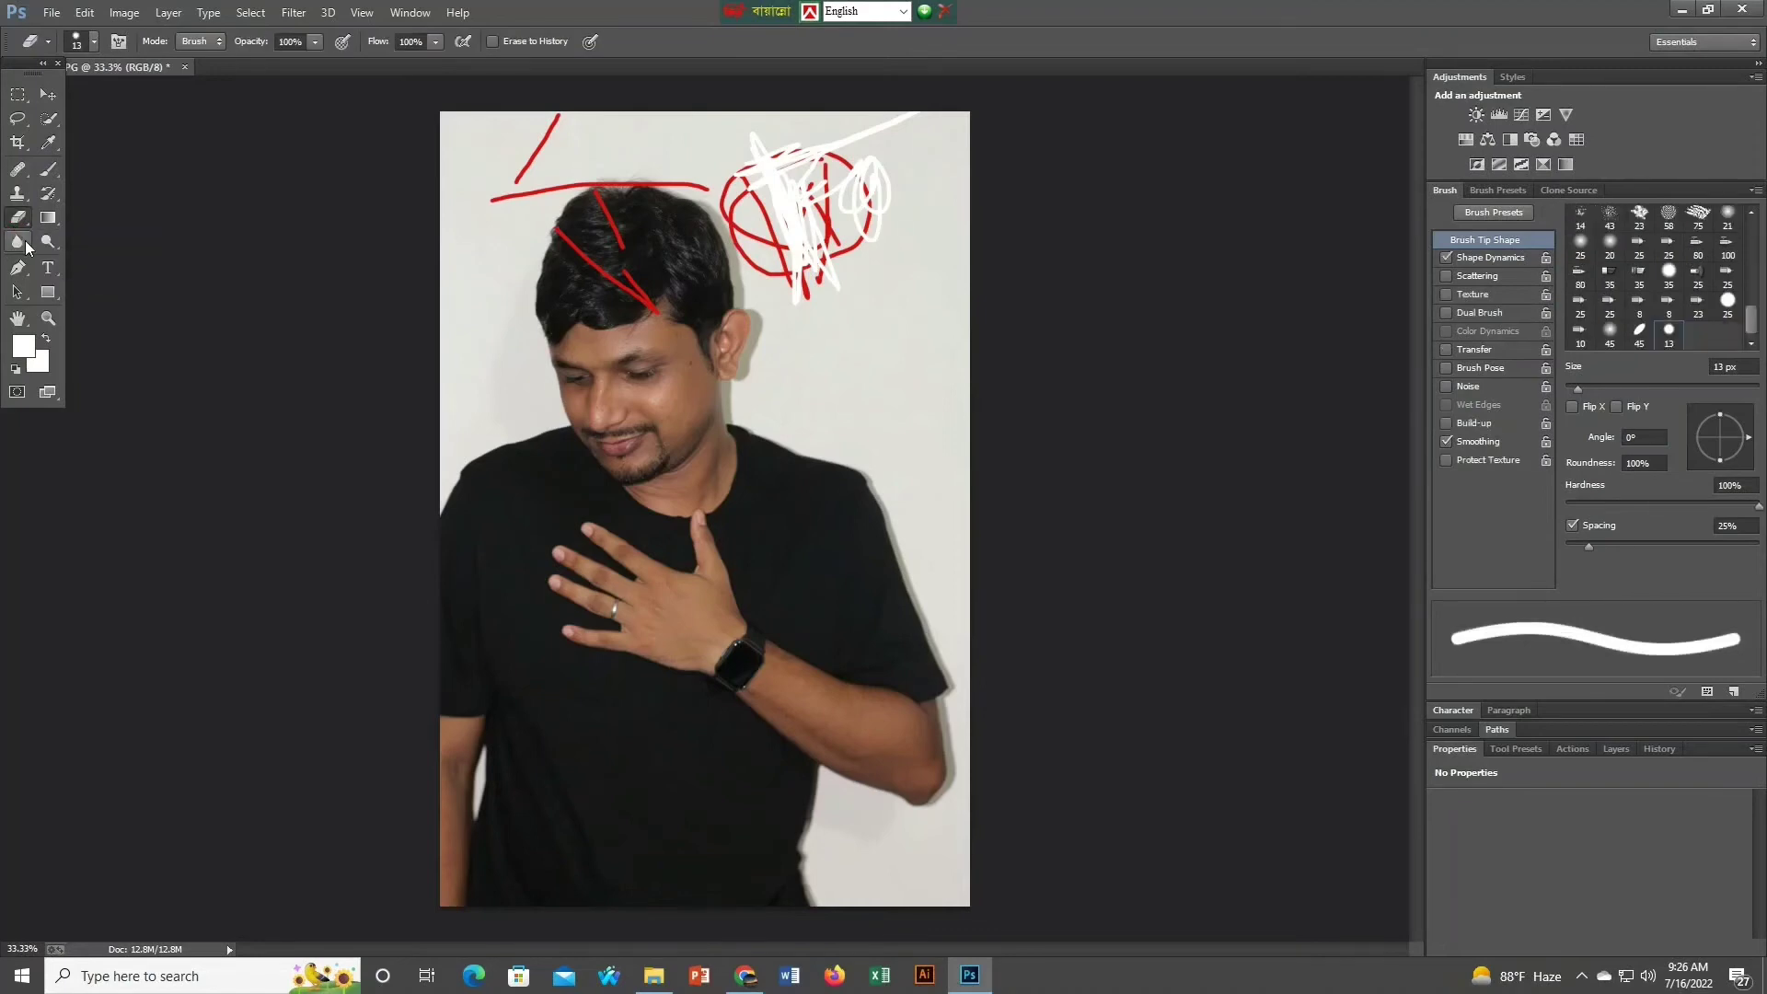
Brighten the neck, beard and cheek with the Dodge Tool.
{"action": "left_click", "coordinate": [46, 241]}
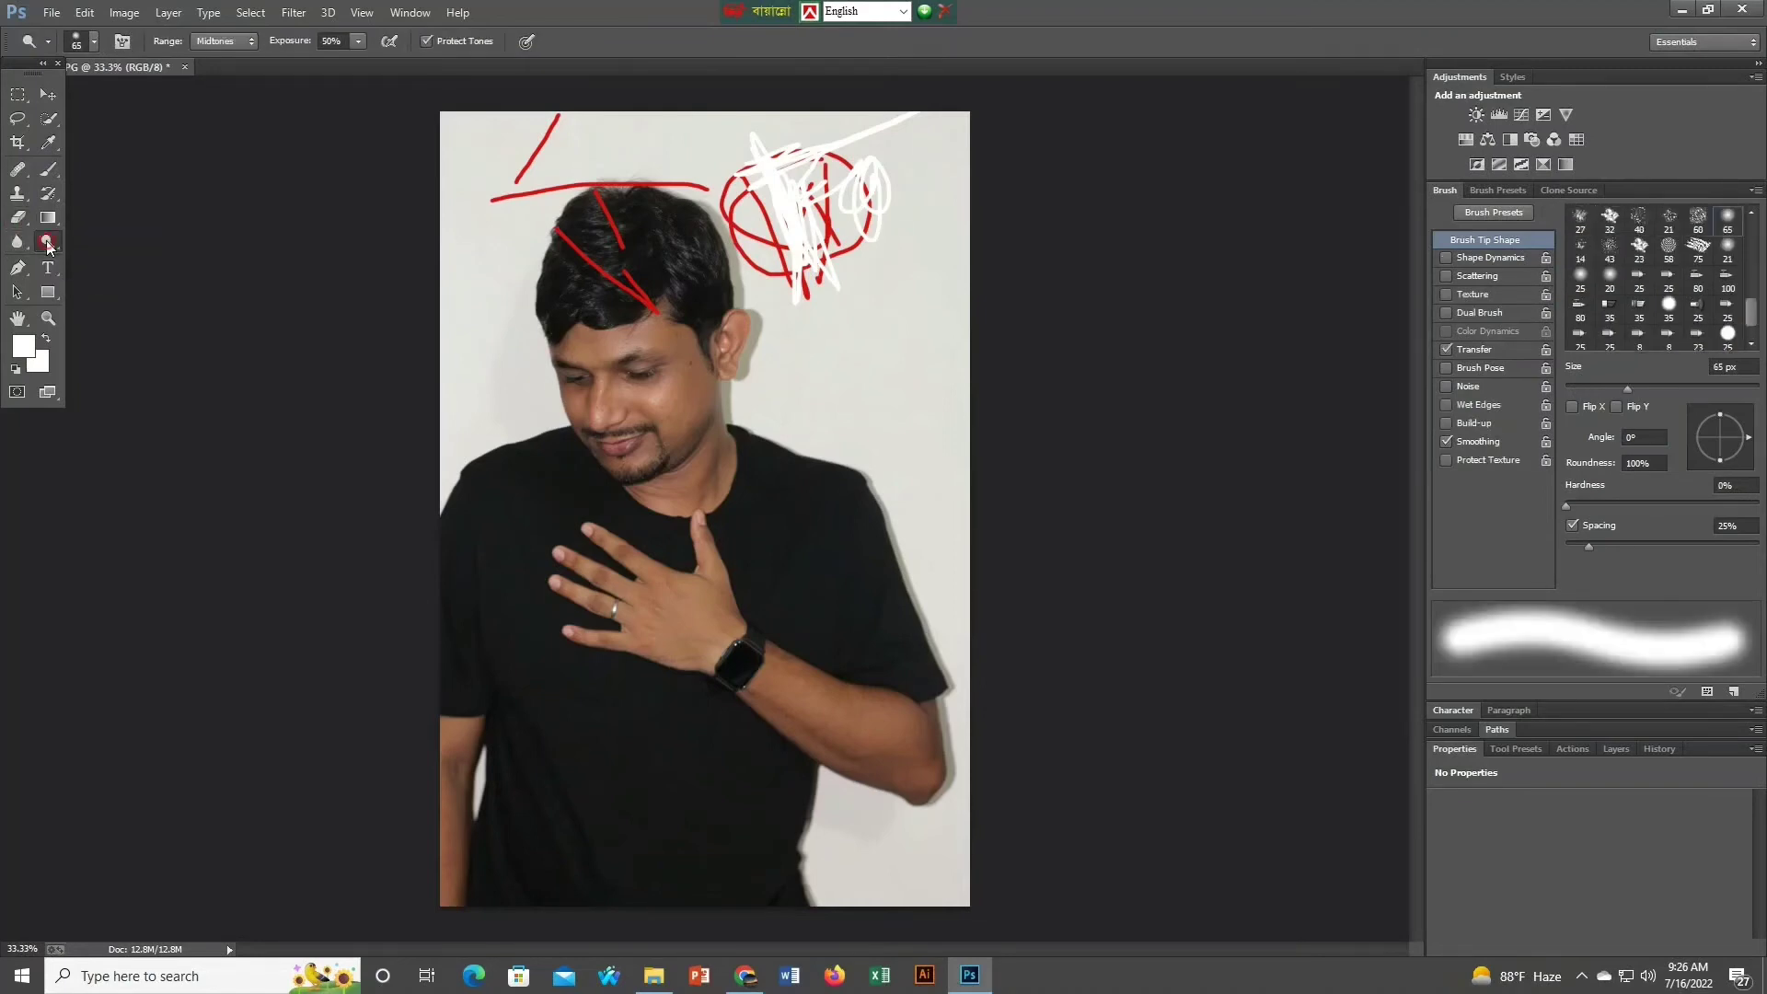
{"action": "right_click", "coordinate": [52, 240]}
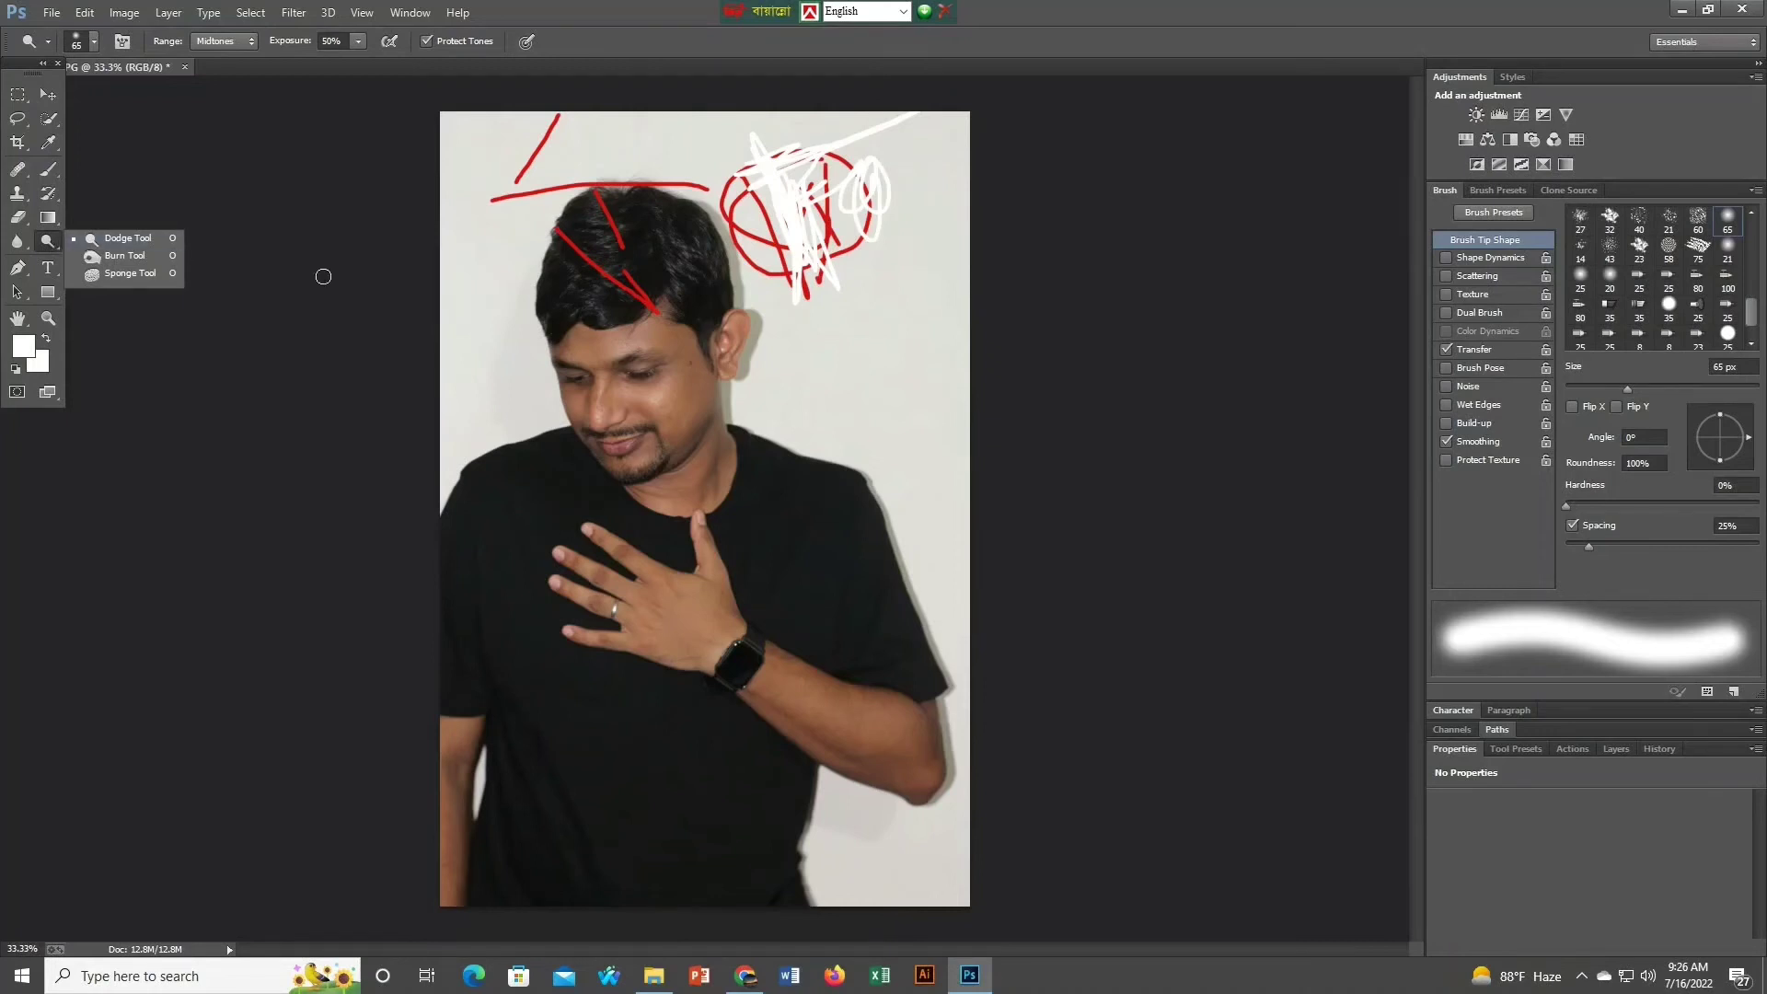
{"action": "left_click", "coordinate": [630, 201]}
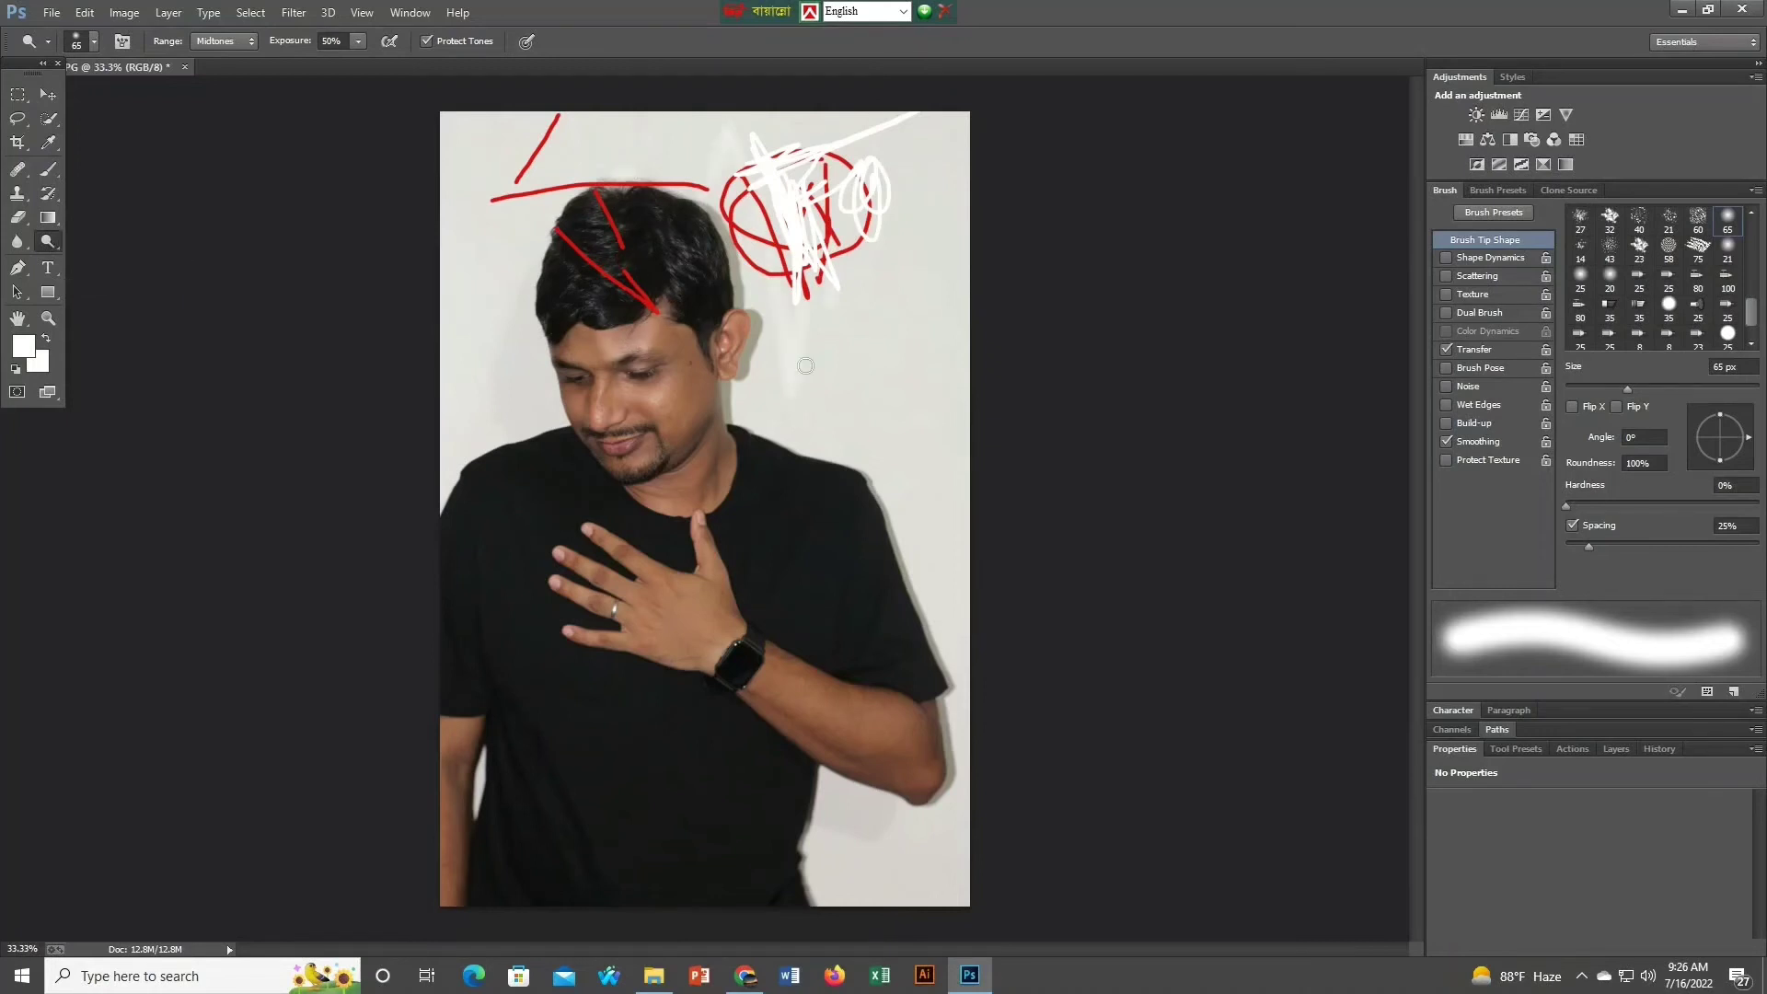
{"action": "mouse_move", "coordinate": [764, 368]}
{"action": "left_mouse_down"}
{"action": "mouse_move", "coordinate": [665, 259]}
{"action": "mouse_move", "coordinate": [678, 432]}
{"action": "mouse_move", "coordinate": [655, 372]}
{"action": "mouse_move", "coordinate": [653, 517]}
{"action": "left_mouse_up"}
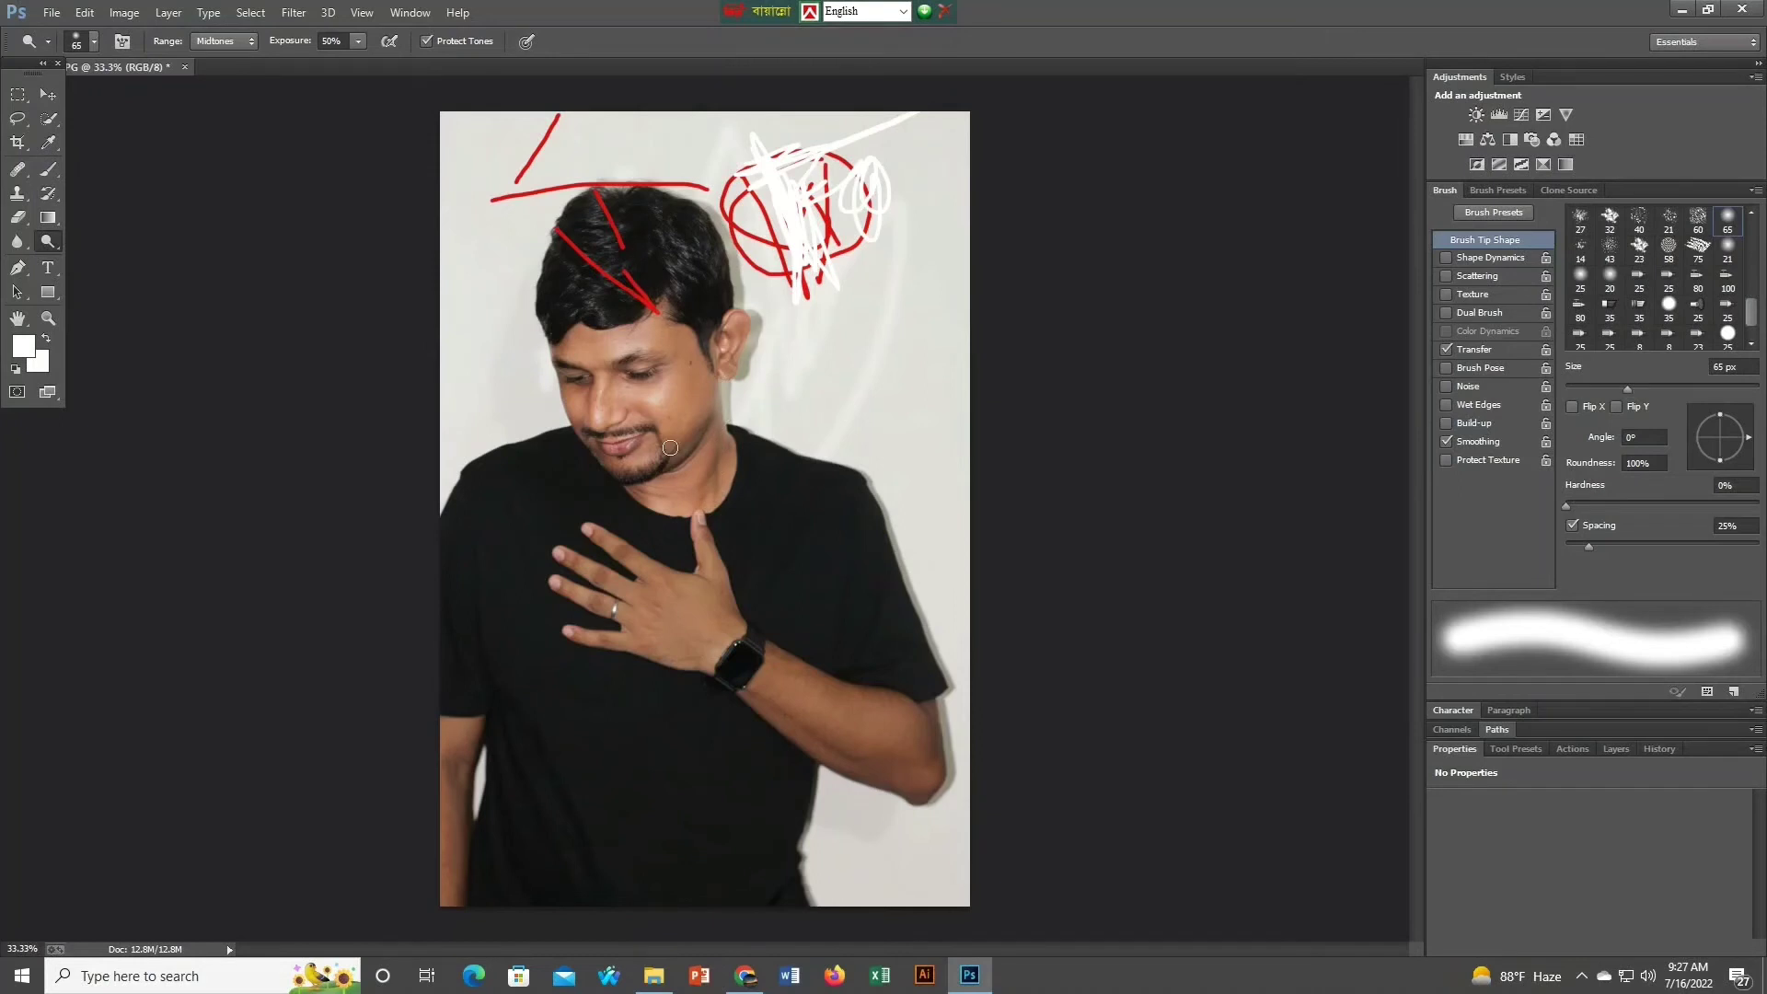
Switch through Burn to the Sponge Tool and desaturate a patch of the cheek.
{"action": "right_click", "coordinate": [46, 244]}
{"action": "left_click", "coordinate": [124, 257]}
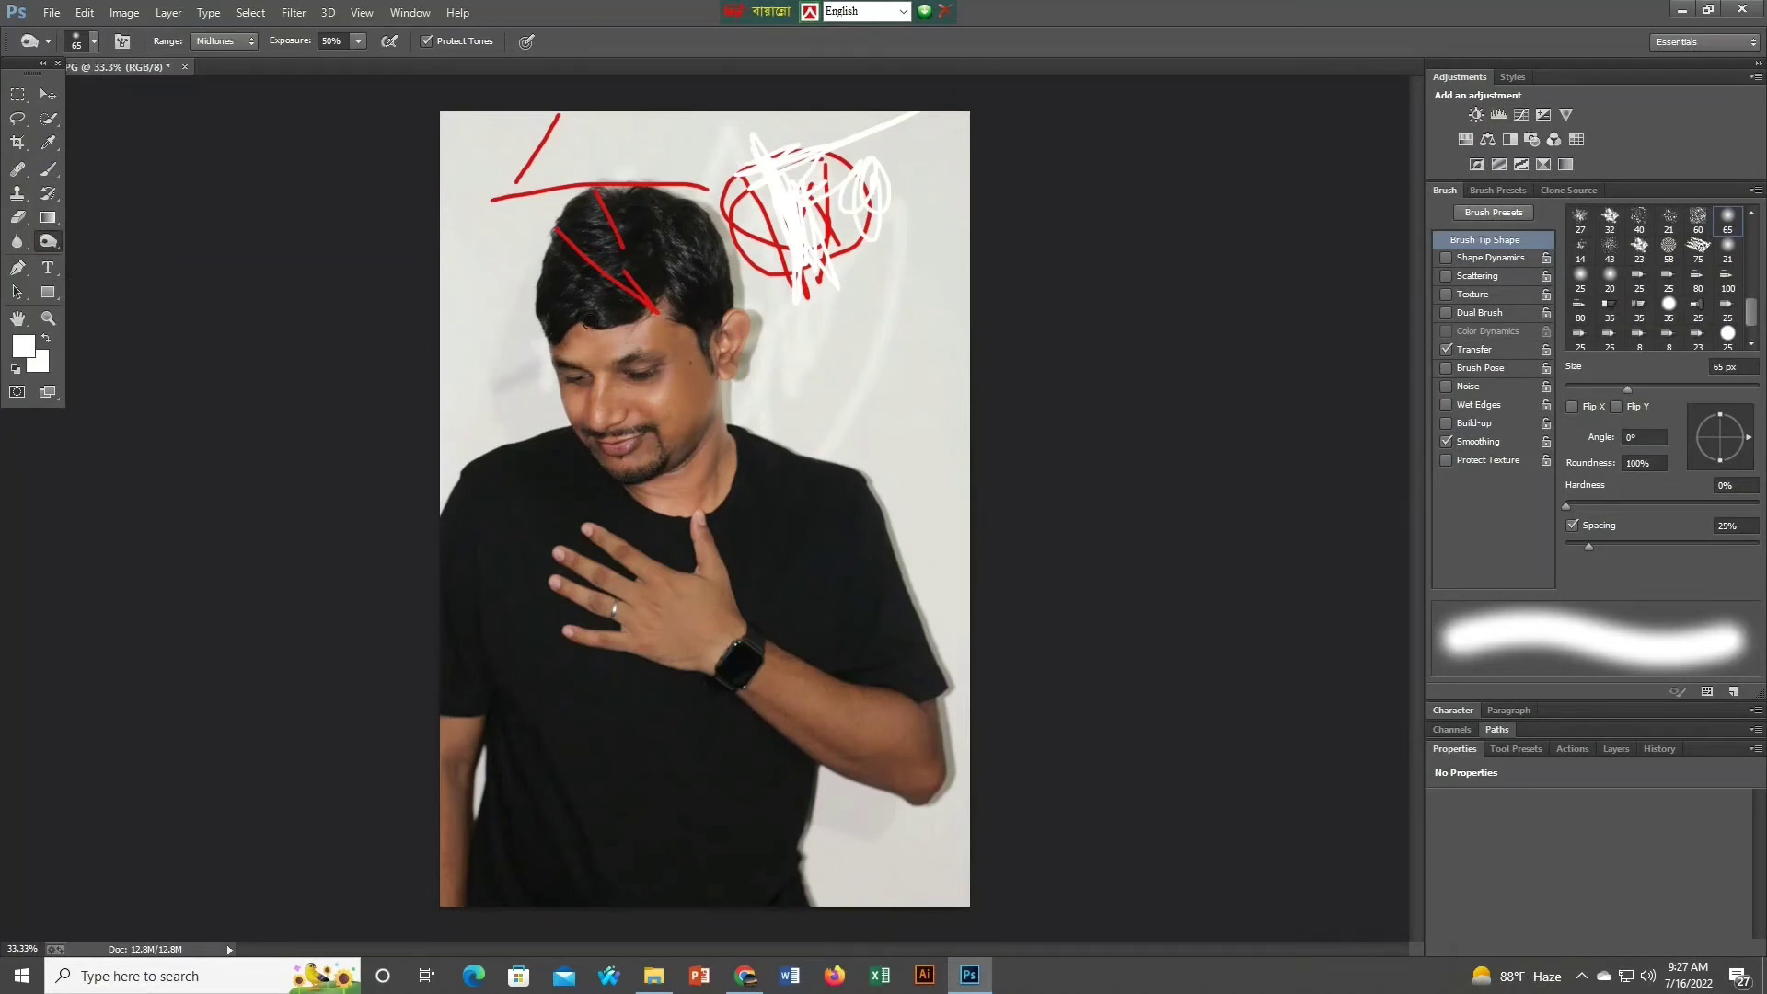
{"action": "right_click", "coordinate": [48, 241]}
{"action": "left_click", "coordinate": [158, 274]}
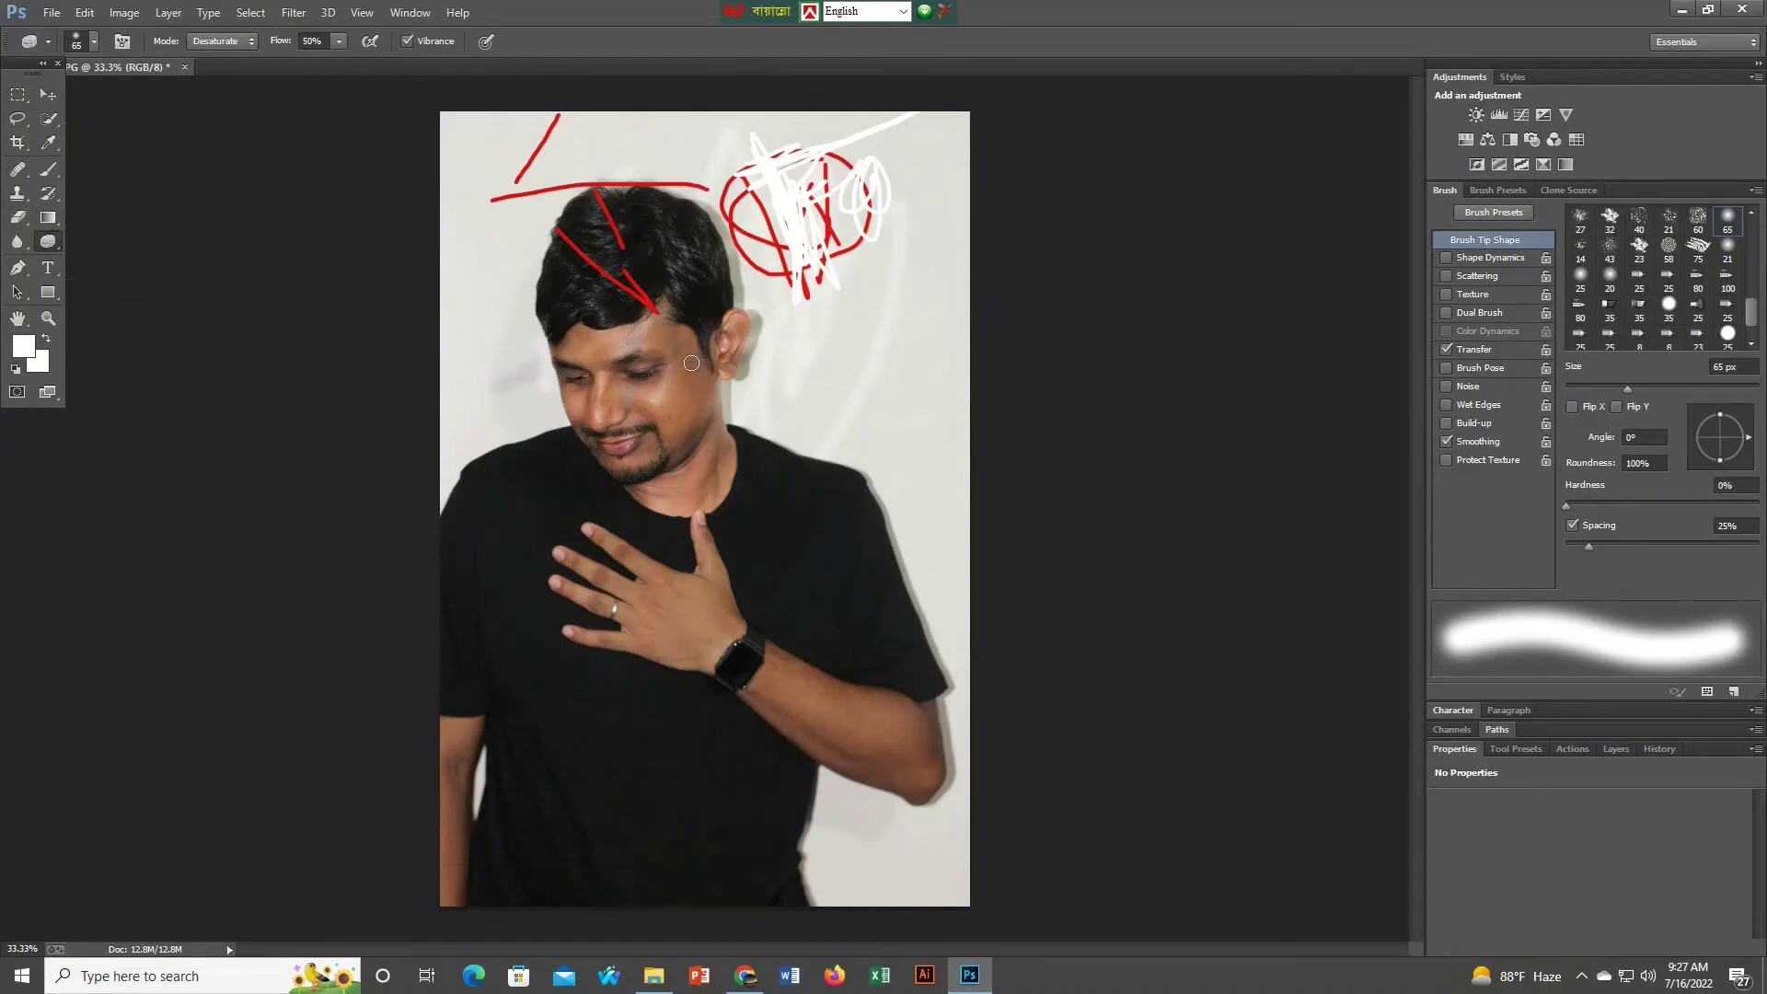
{"action": "left_click_drag", "start_coordinate": [690, 364], "coordinate": [692, 364]}
Cycle back through the Dodge Tool and select the Pen Tool for drawing paths.
{"action": "right_click", "coordinate": [48, 241]}
{"action": "left_click", "coordinate": [134, 241]}
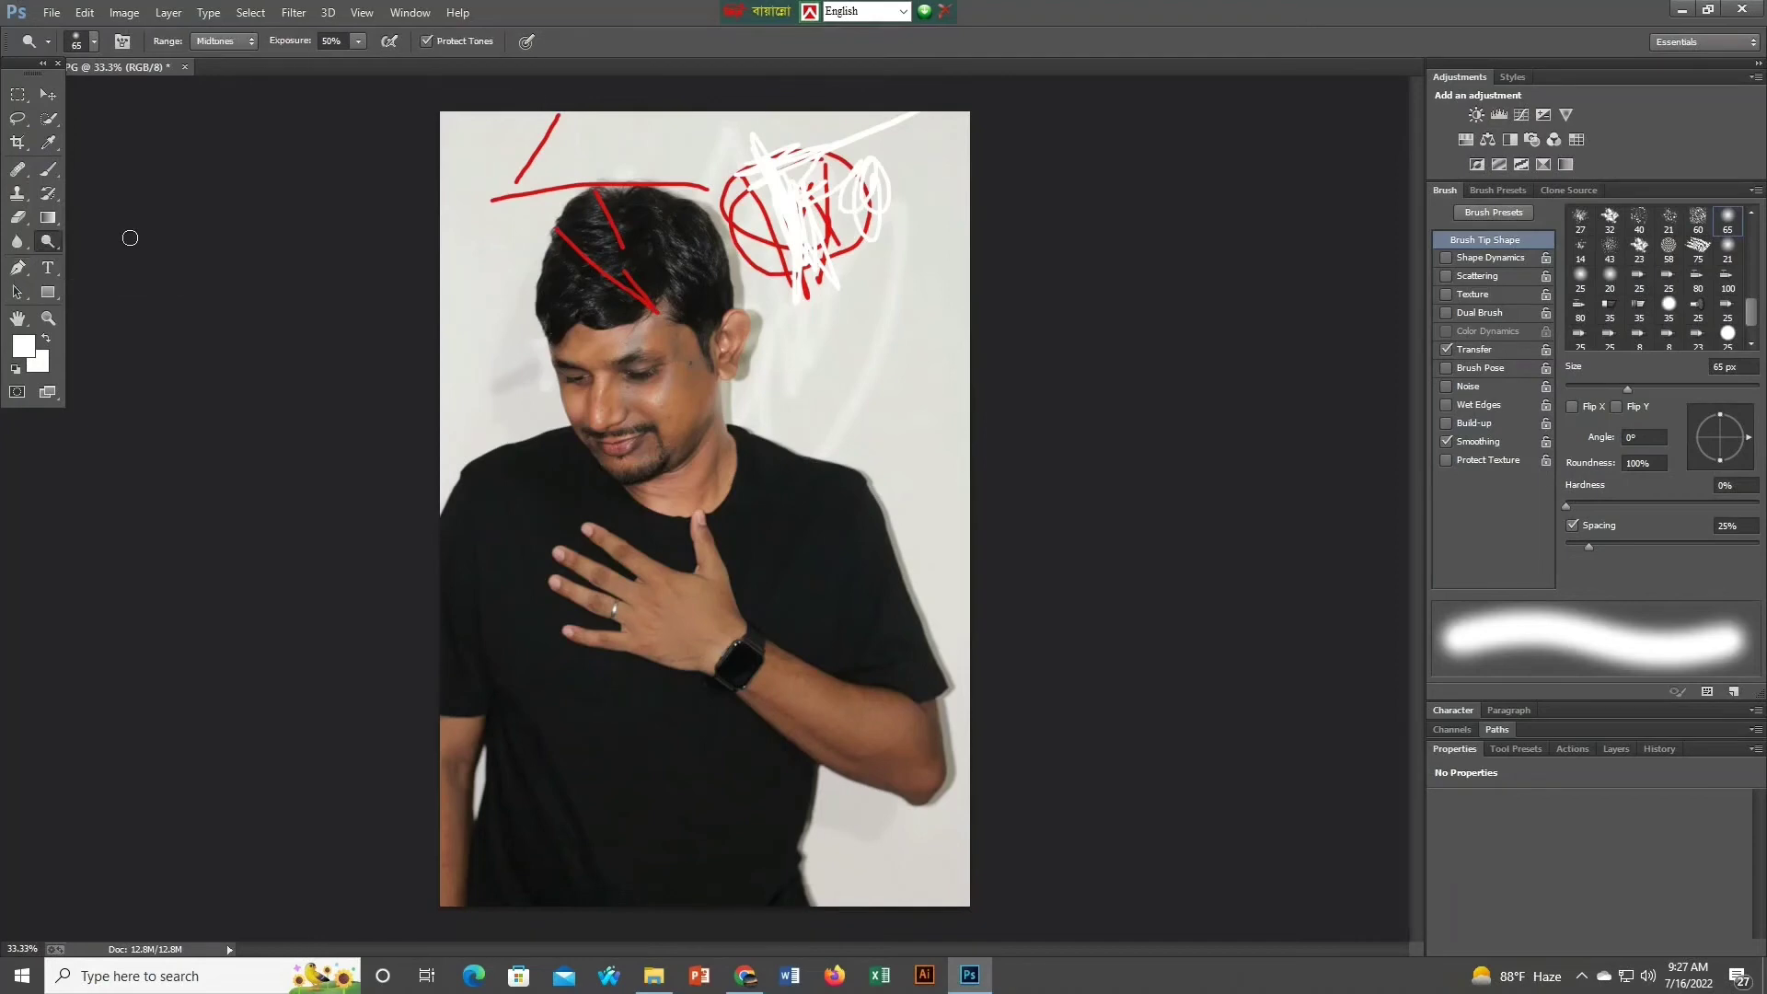
{"action": "right_click", "coordinate": [46, 243]}
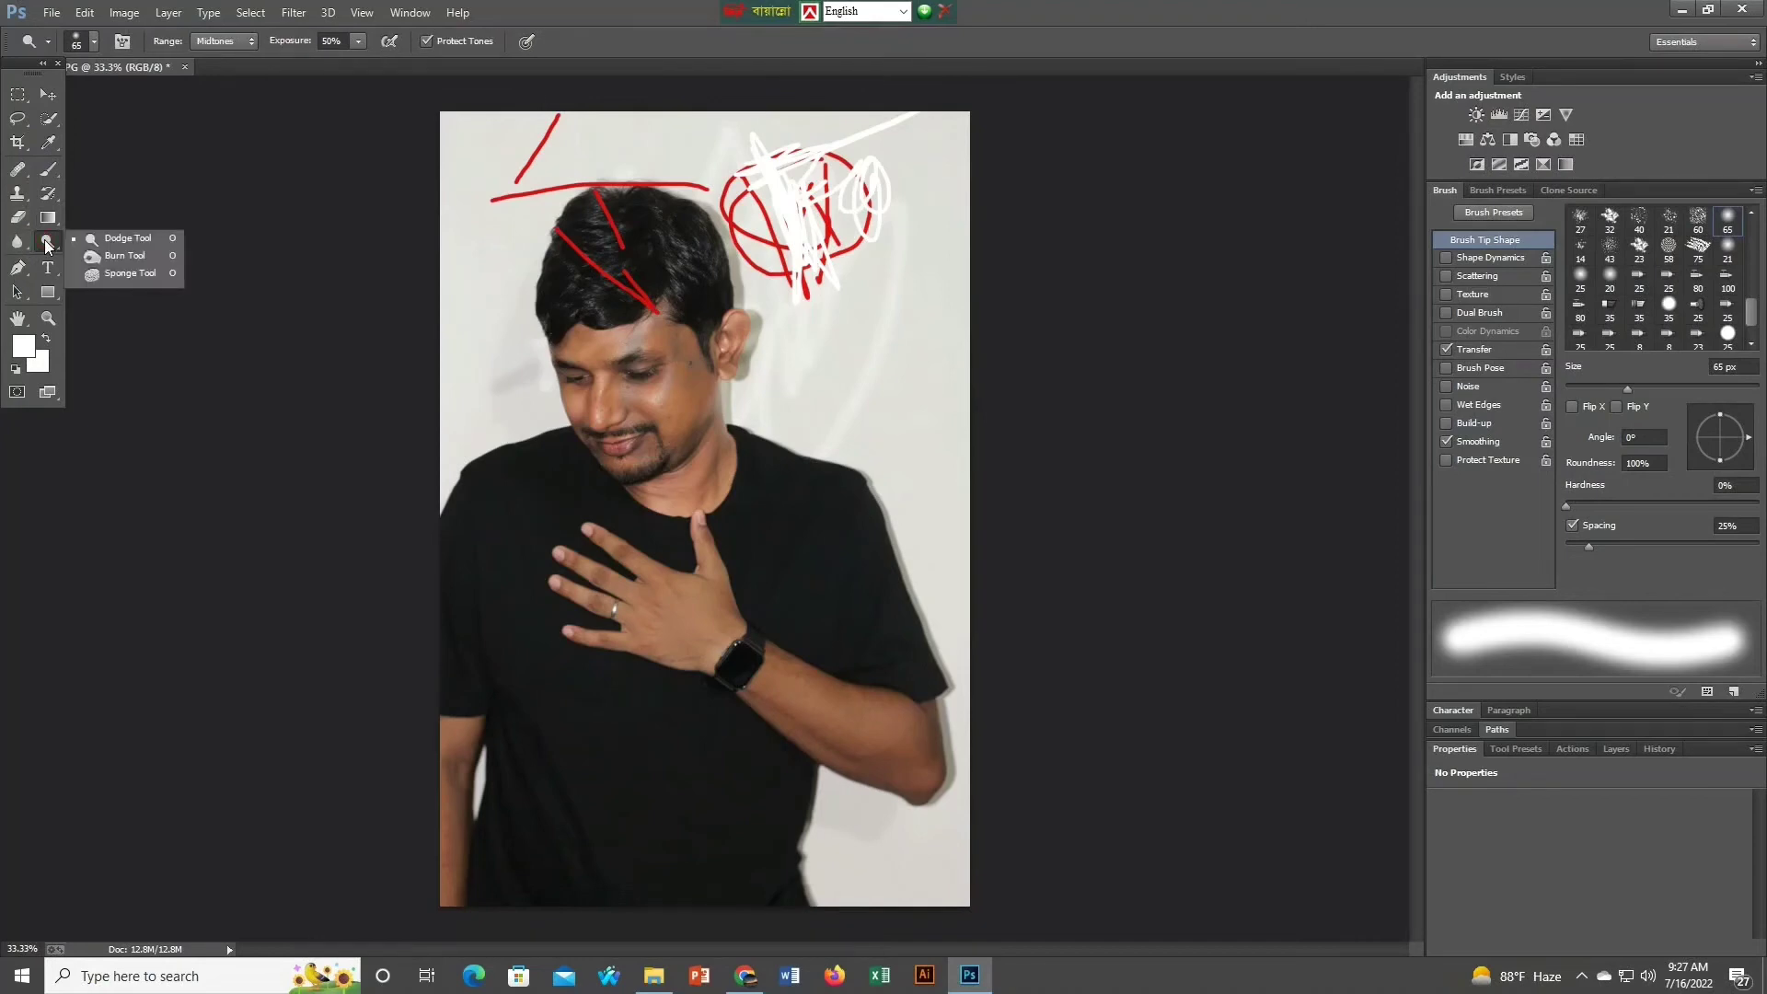
{"action": "left_click", "coordinate": [18, 267]}
{"action": "right_click", "coordinate": [17, 267]}
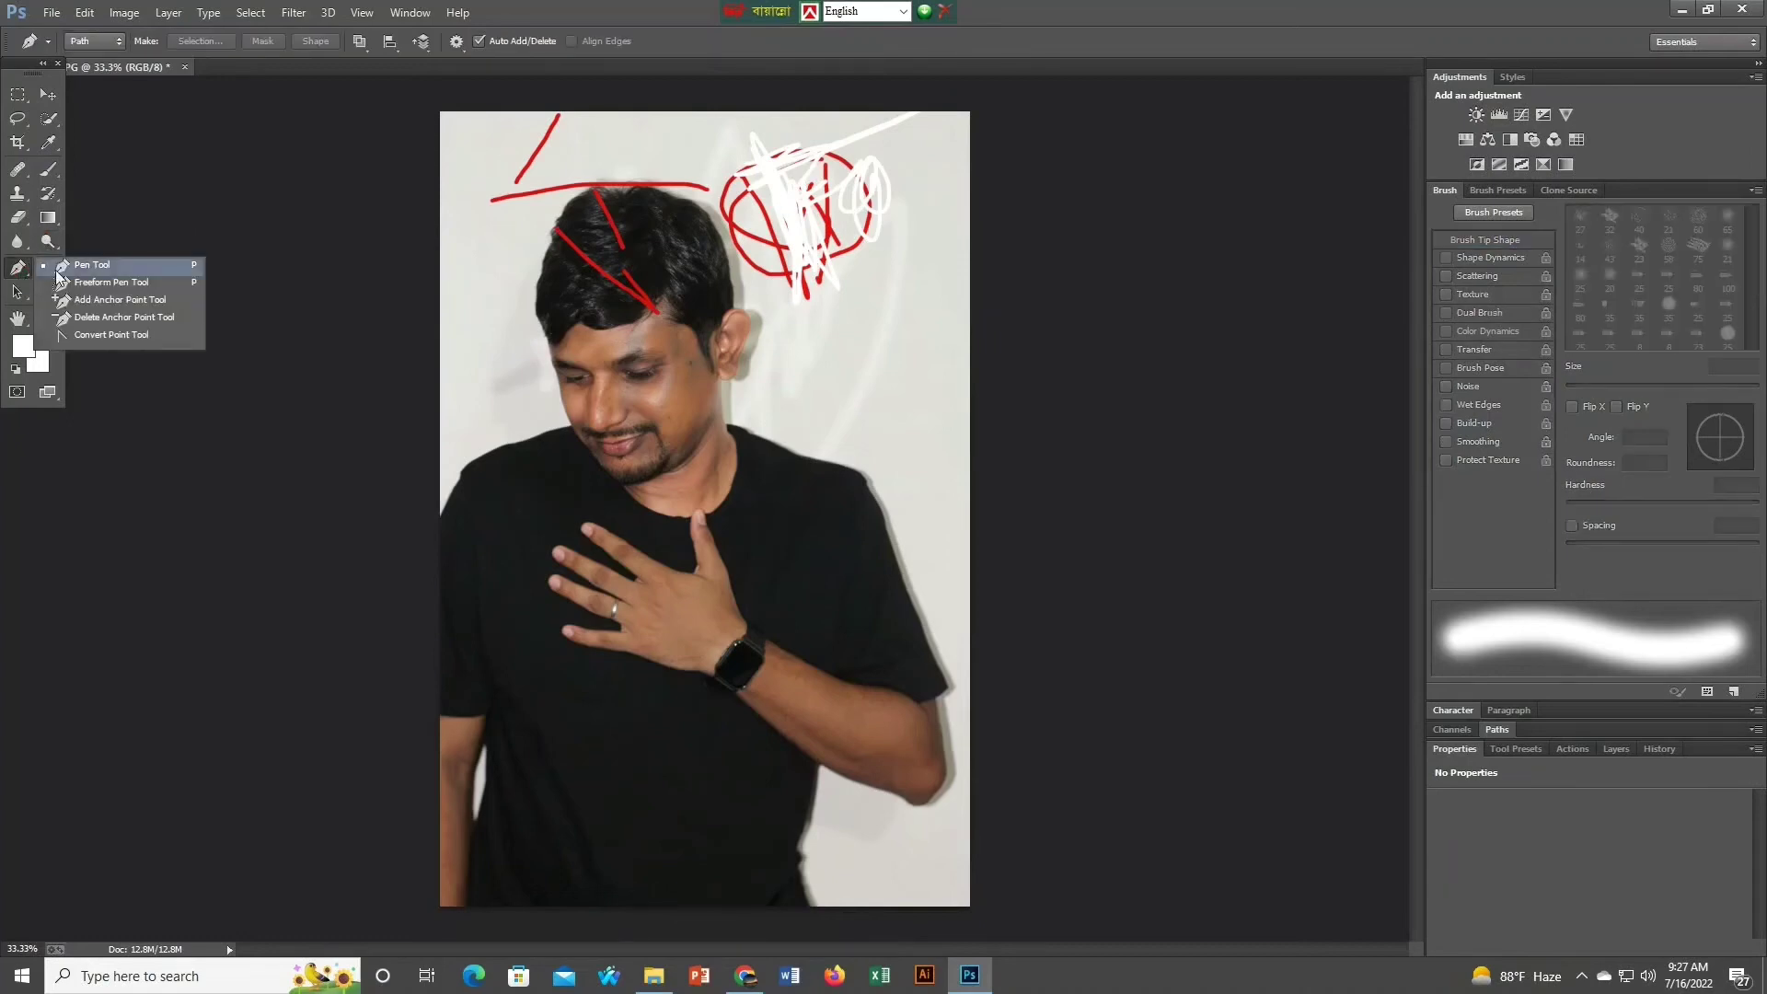
{"action": "left_click", "coordinate": [88, 269]}
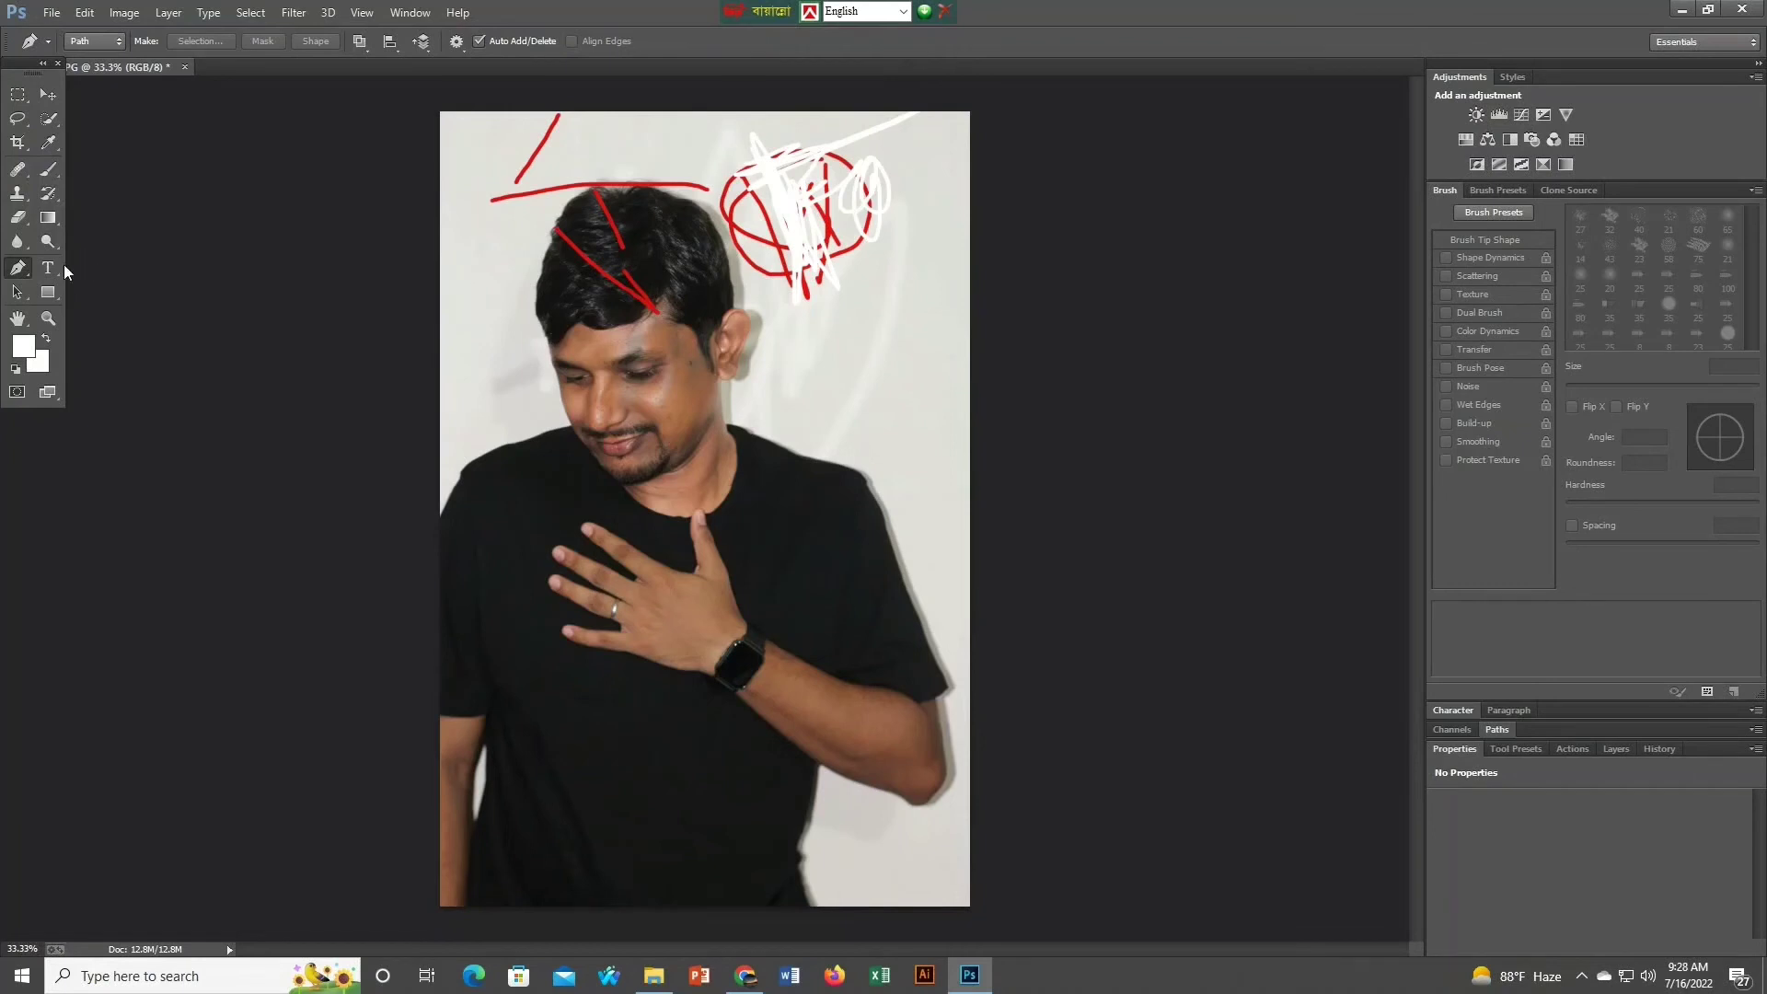
Start a Pen path at the left edge and trace up the shoulder, face and over the hair.
{"action": "left_click", "coordinate": [439, 513]}
{"action": "left_click", "coordinate": [463, 462]}
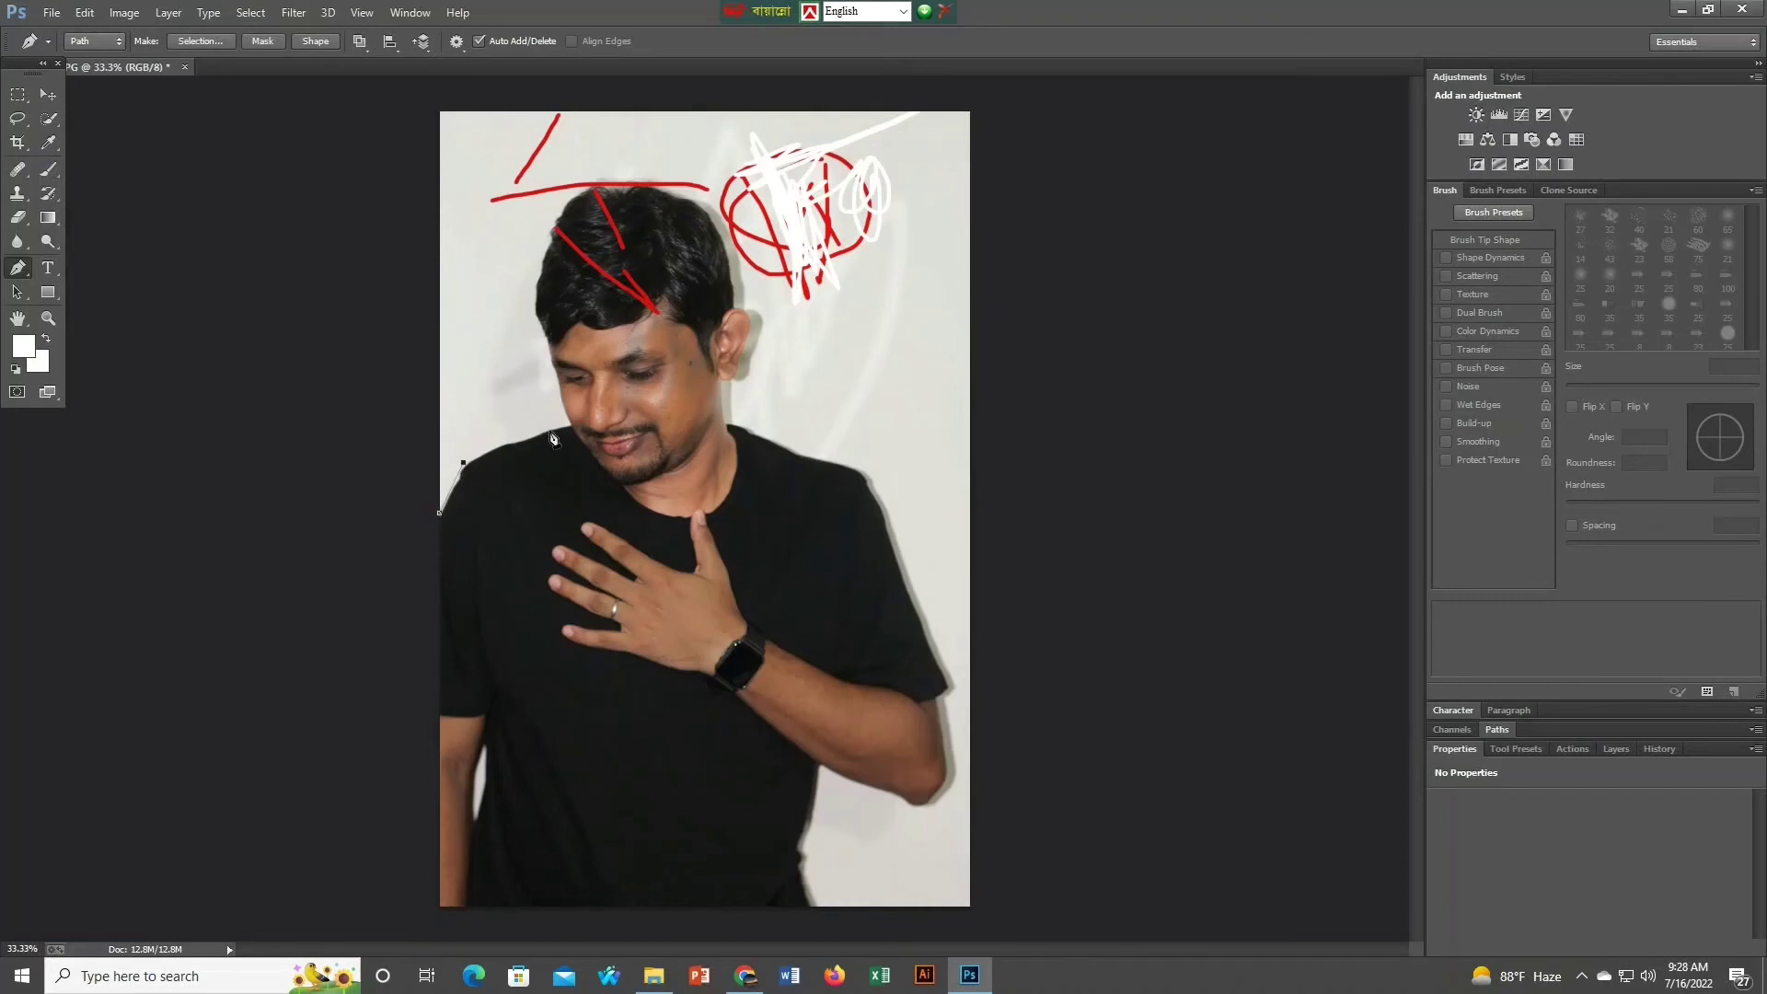
{"action": "left_click_drag", "start_coordinate": [549, 429], "coordinate": [571, 422]}
{"action": "left_click", "coordinate": [544, 348]}
{"action": "left_click", "coordinate": [529, 271]}
{"action": "left_click", "coordinate": [545, 226]}
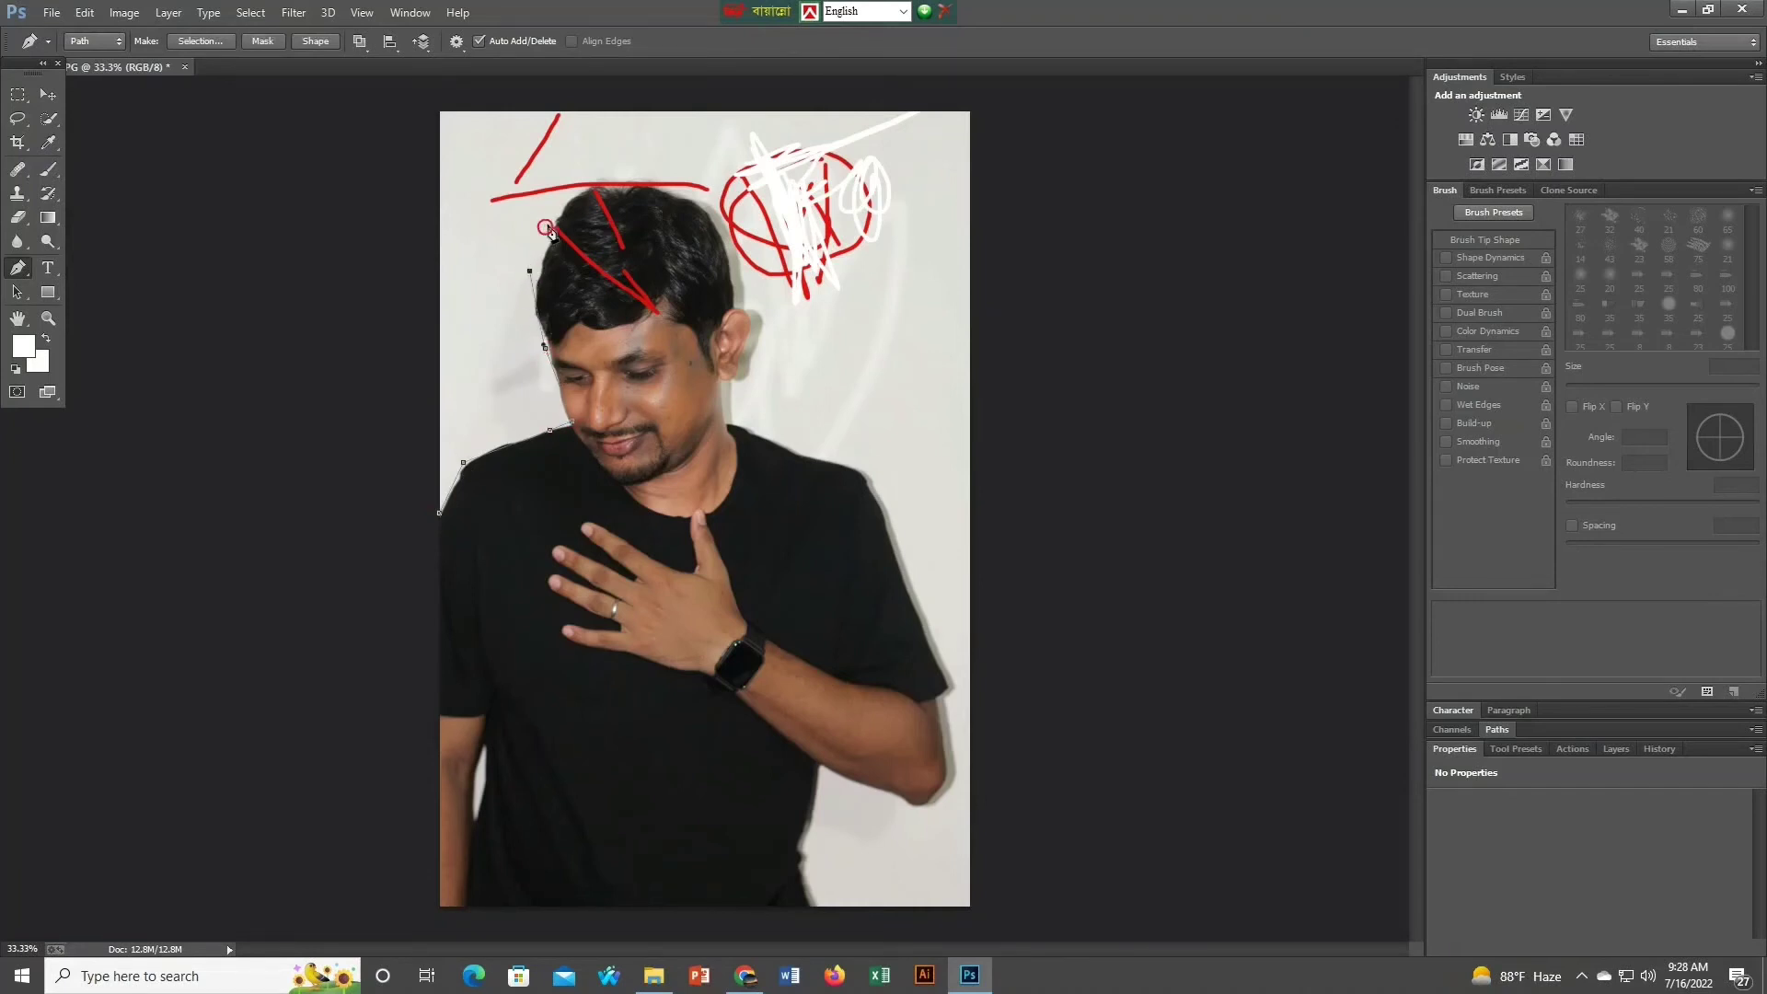
{"action": "left_click", "coordinate": [594, 188]}
{"action": "left_click", "coordinate": [658, 186]}
{"action": "left_click", "coordinate": [701, 204]}
{"action": "left_click", "coordinate": [733, 254]}
Continue the path down past the ear and neck, over the shoulder and around the arm.
{"action": "left_click", "coordinate": [747, 316]}
{"action": "left_click", "coordinate": [753, 352]}
{"action": "left_click", "coordinate": [736, 383]}
{"action": "left_click", "coordinate": [756, 429]}
{"action": "left_click", "coordinate": [853, 459]}
{"action": "left_click", "coordinate": [906, 533]}
{"action": "left_click", "coordinate": [934, 640]}
{"action": "left_click", "coordinate": [955, 750]}
{"action": "left_click", "coordinate": [947, 805]}
{"action": "left_click", "coordinate": [868, 796]}
{"action": "left_click", "coordinate": [819, 776]}
Finish the path along the bottom and left side, close it, and load it as a selection.
{"action": "left_click", "coordinate": [819, 819]}
{"action": "left_click", "coordinate": [810, 868]}
{"action": "left_click", "coordinate": [818, 900]}
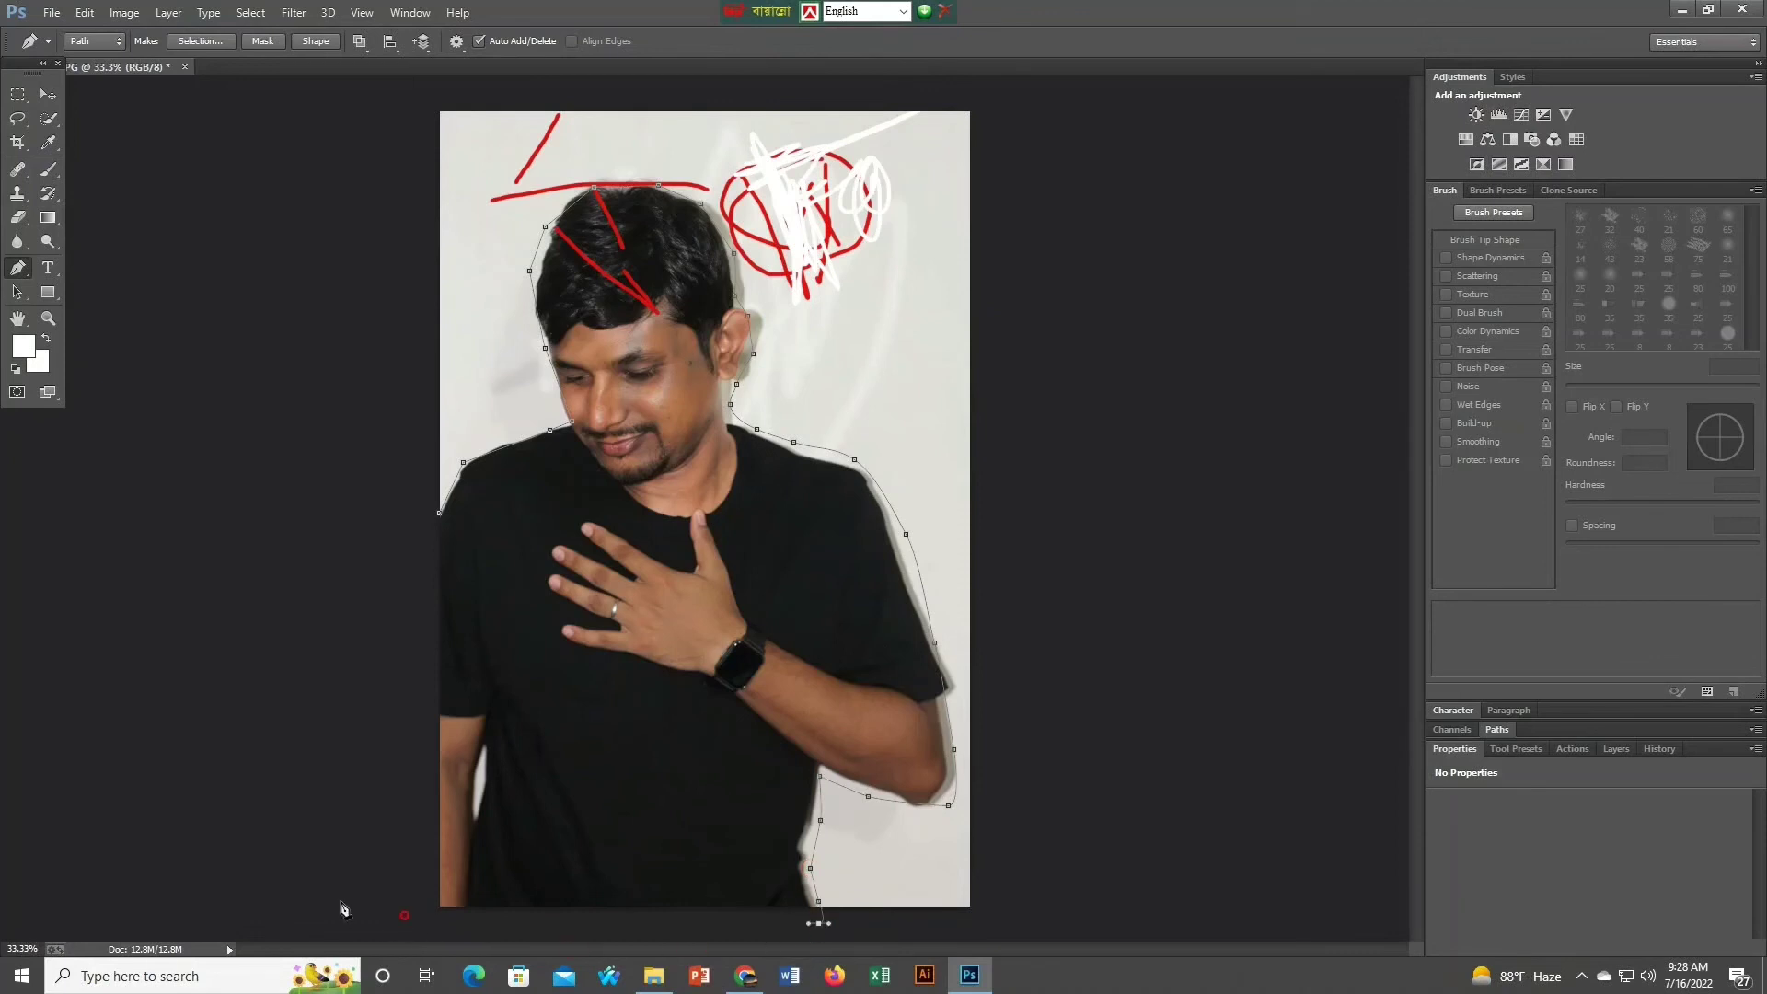
{"action": "left_click", "coordinate": [404, 915]}
{"action": "left_click", "coordinate": [320, 895]}
{"action": "left_click_drag", "start_coordinate": [278, 746], "coordinate": [286, 724]}
{"action": "left_click", "coordinate": [294, 505]}
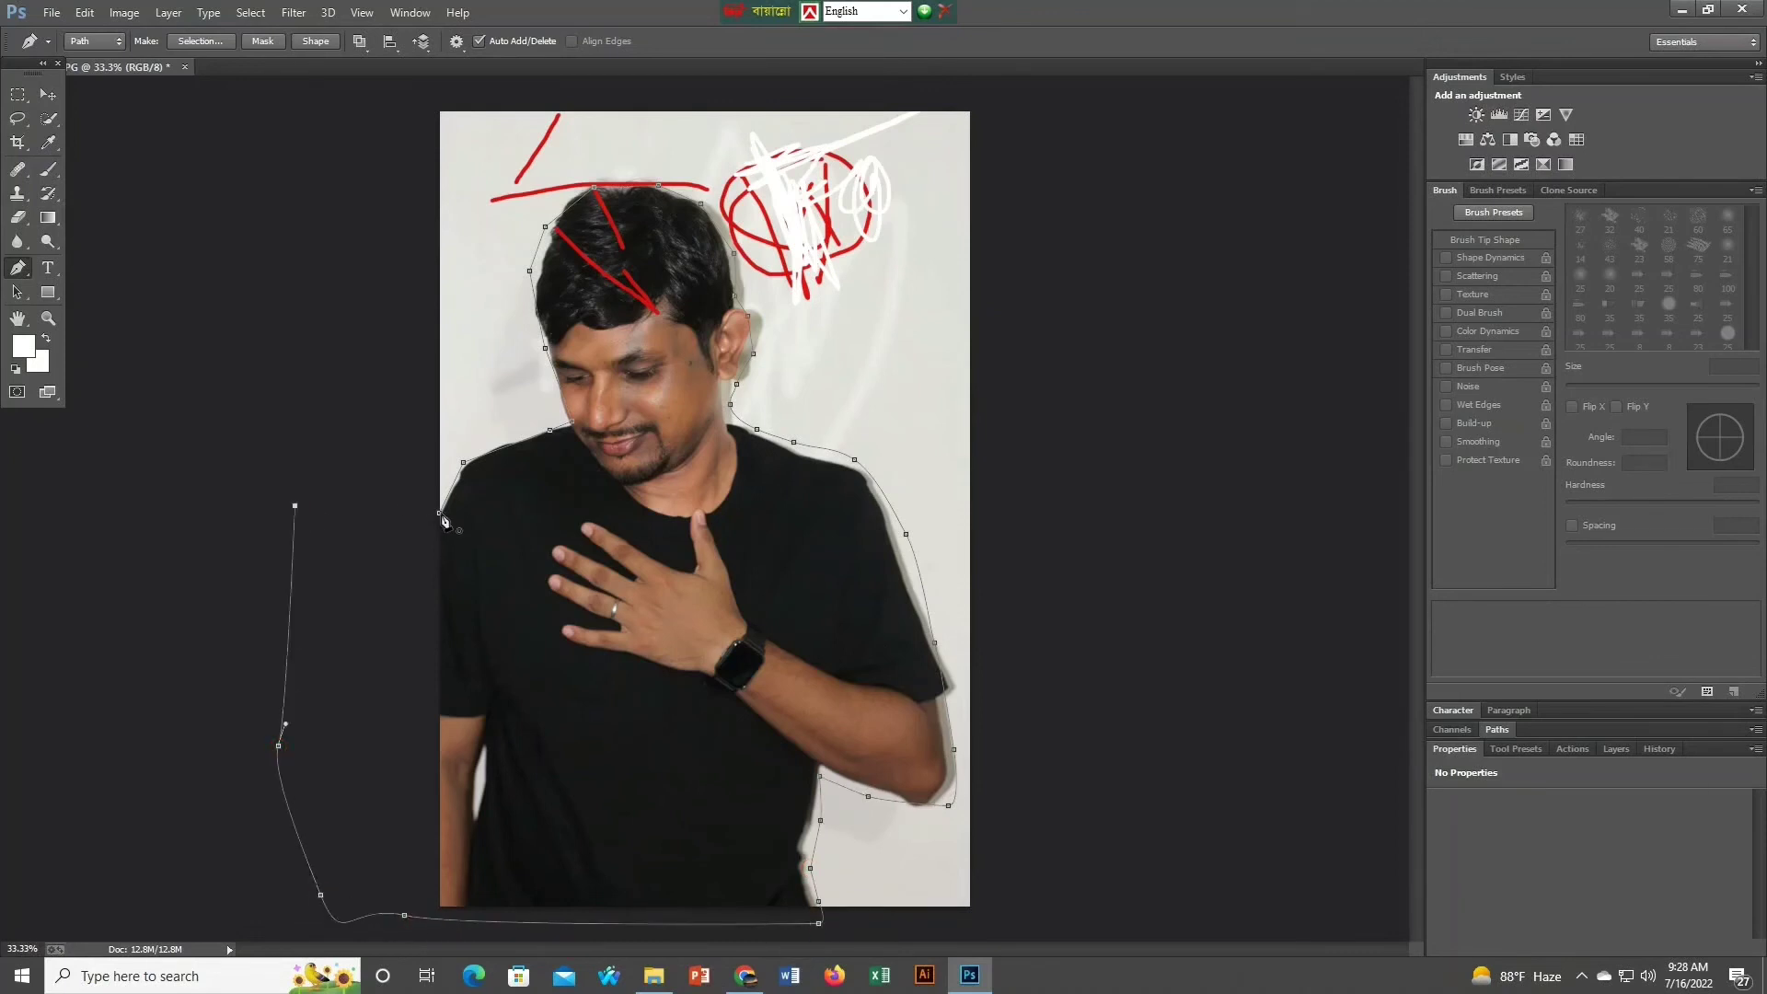
{"action": "left_click", "coordinate": [440, 514]}
{"action": "key", "text": "ctrl+Return"}
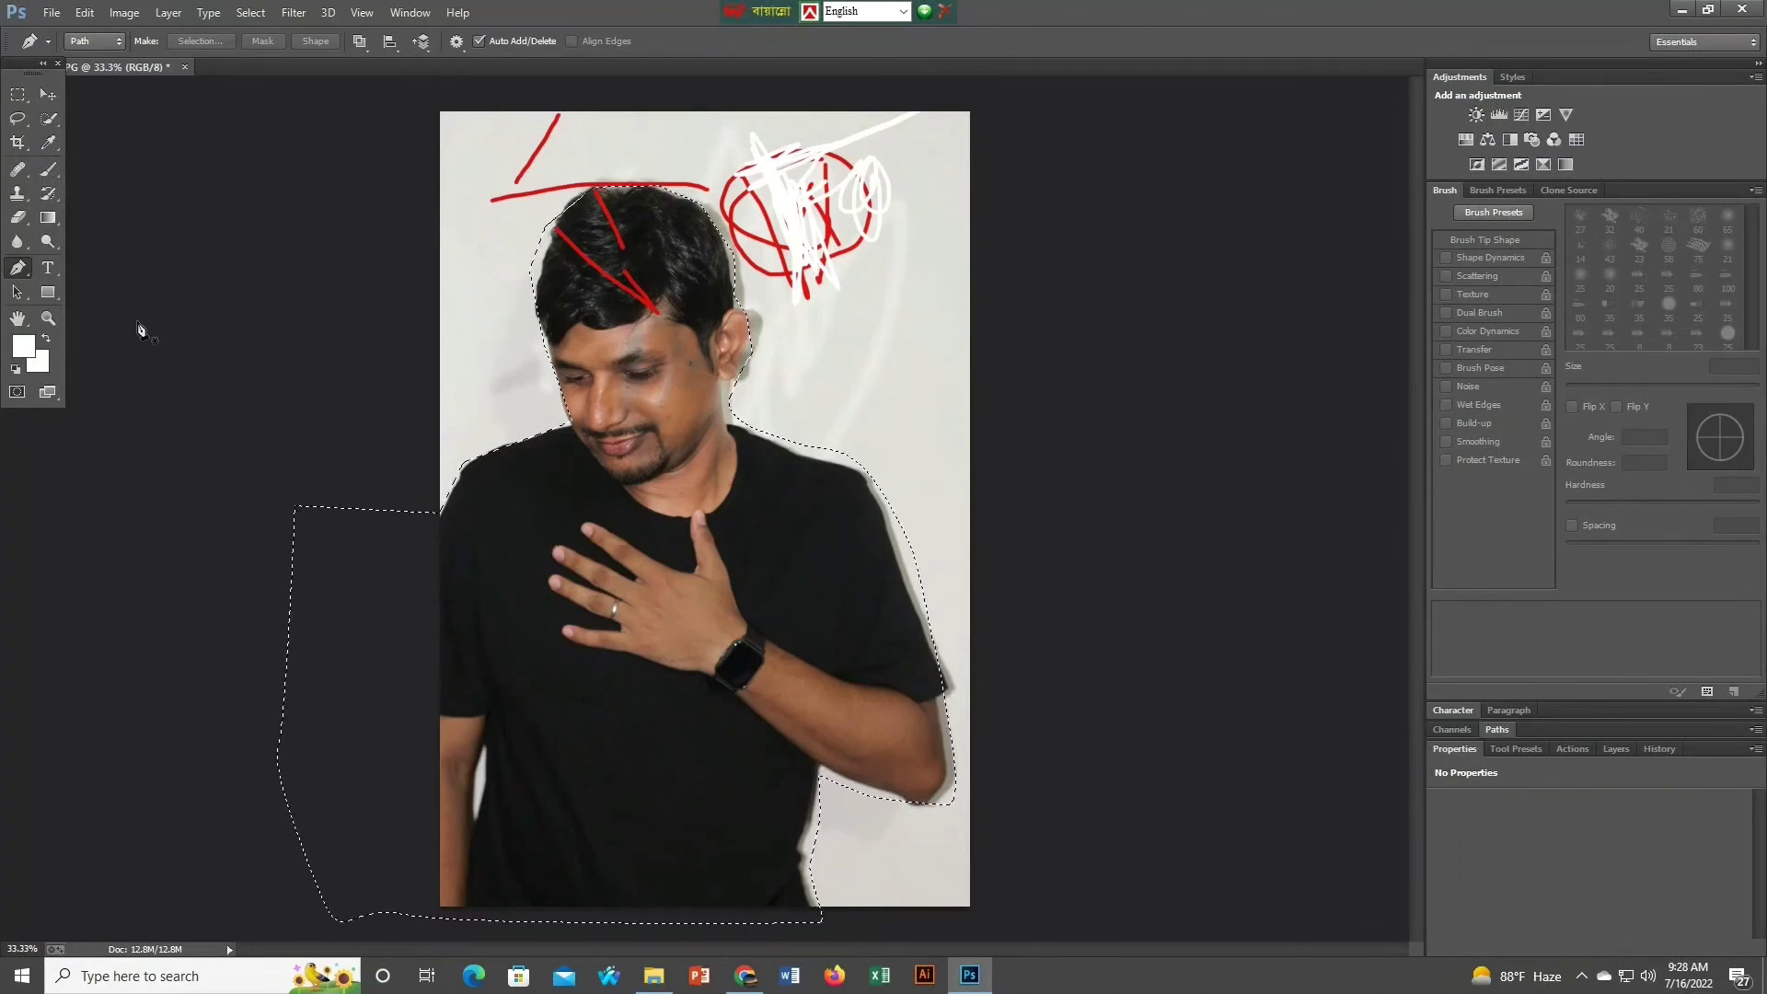
View the Pen tool variants, then place an anchor point on the grey area left of the portrait.
{"action": "right_click", "coordinate": [19, 272]}
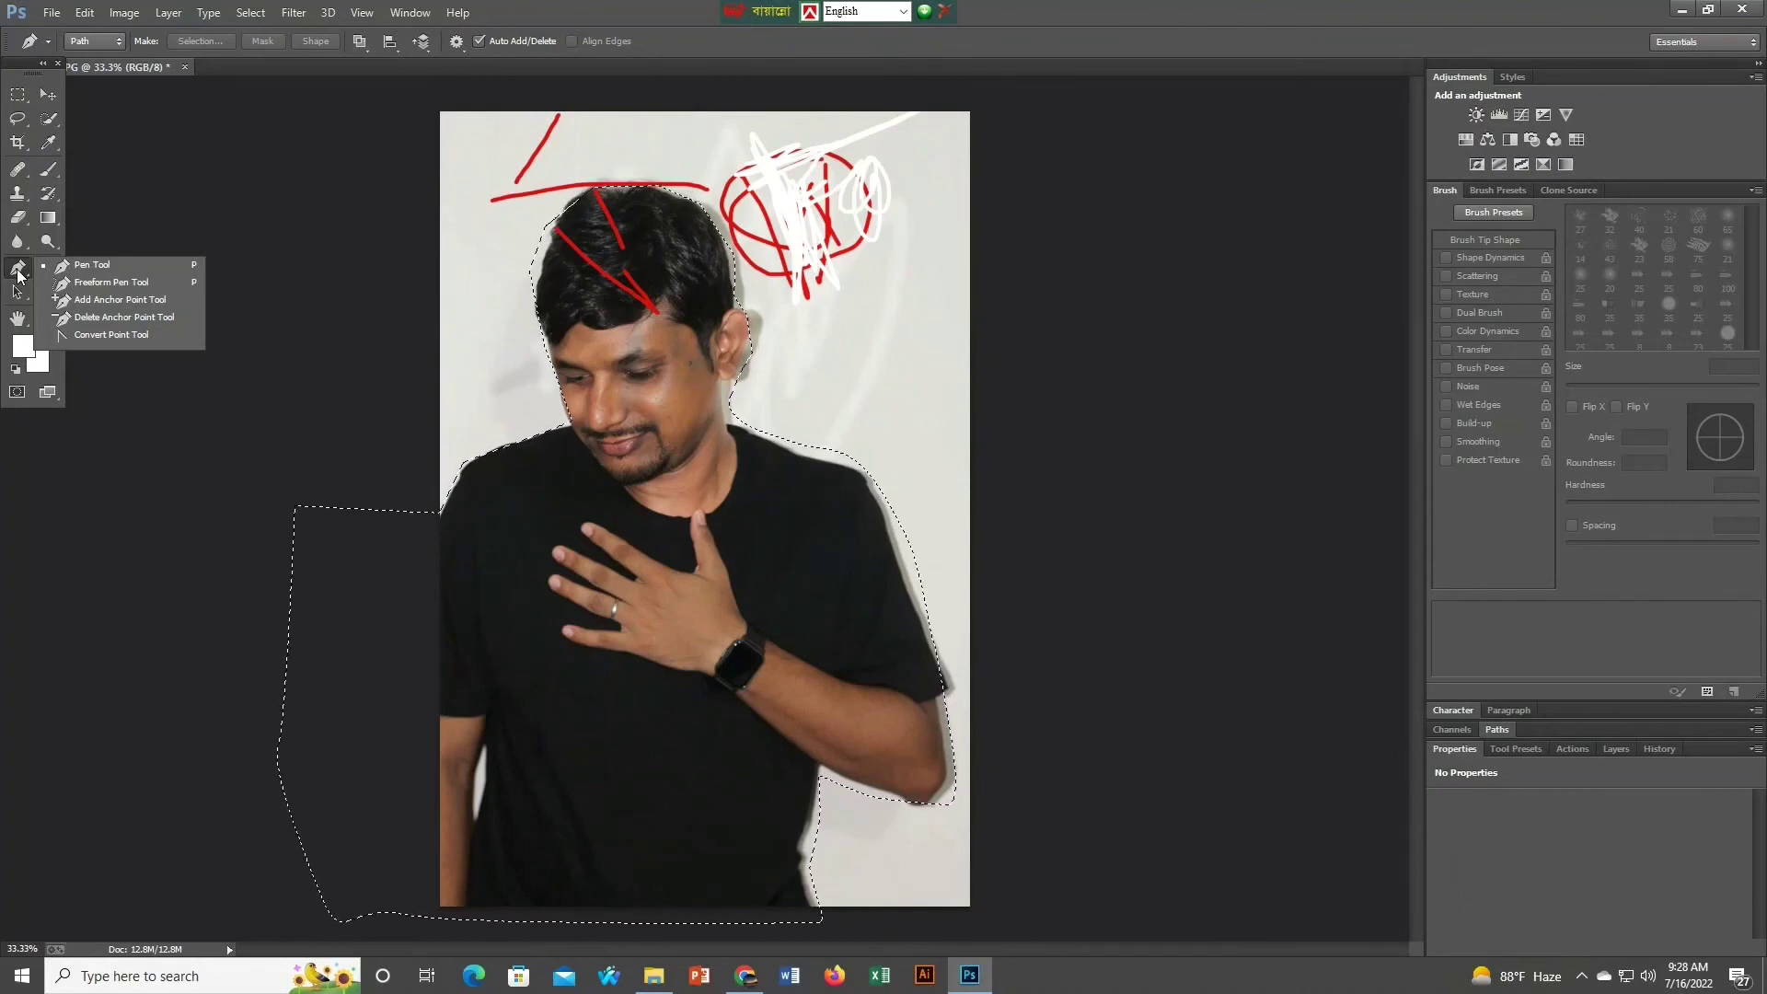
{"action": "left_click", "coordinate": [192, 211]}
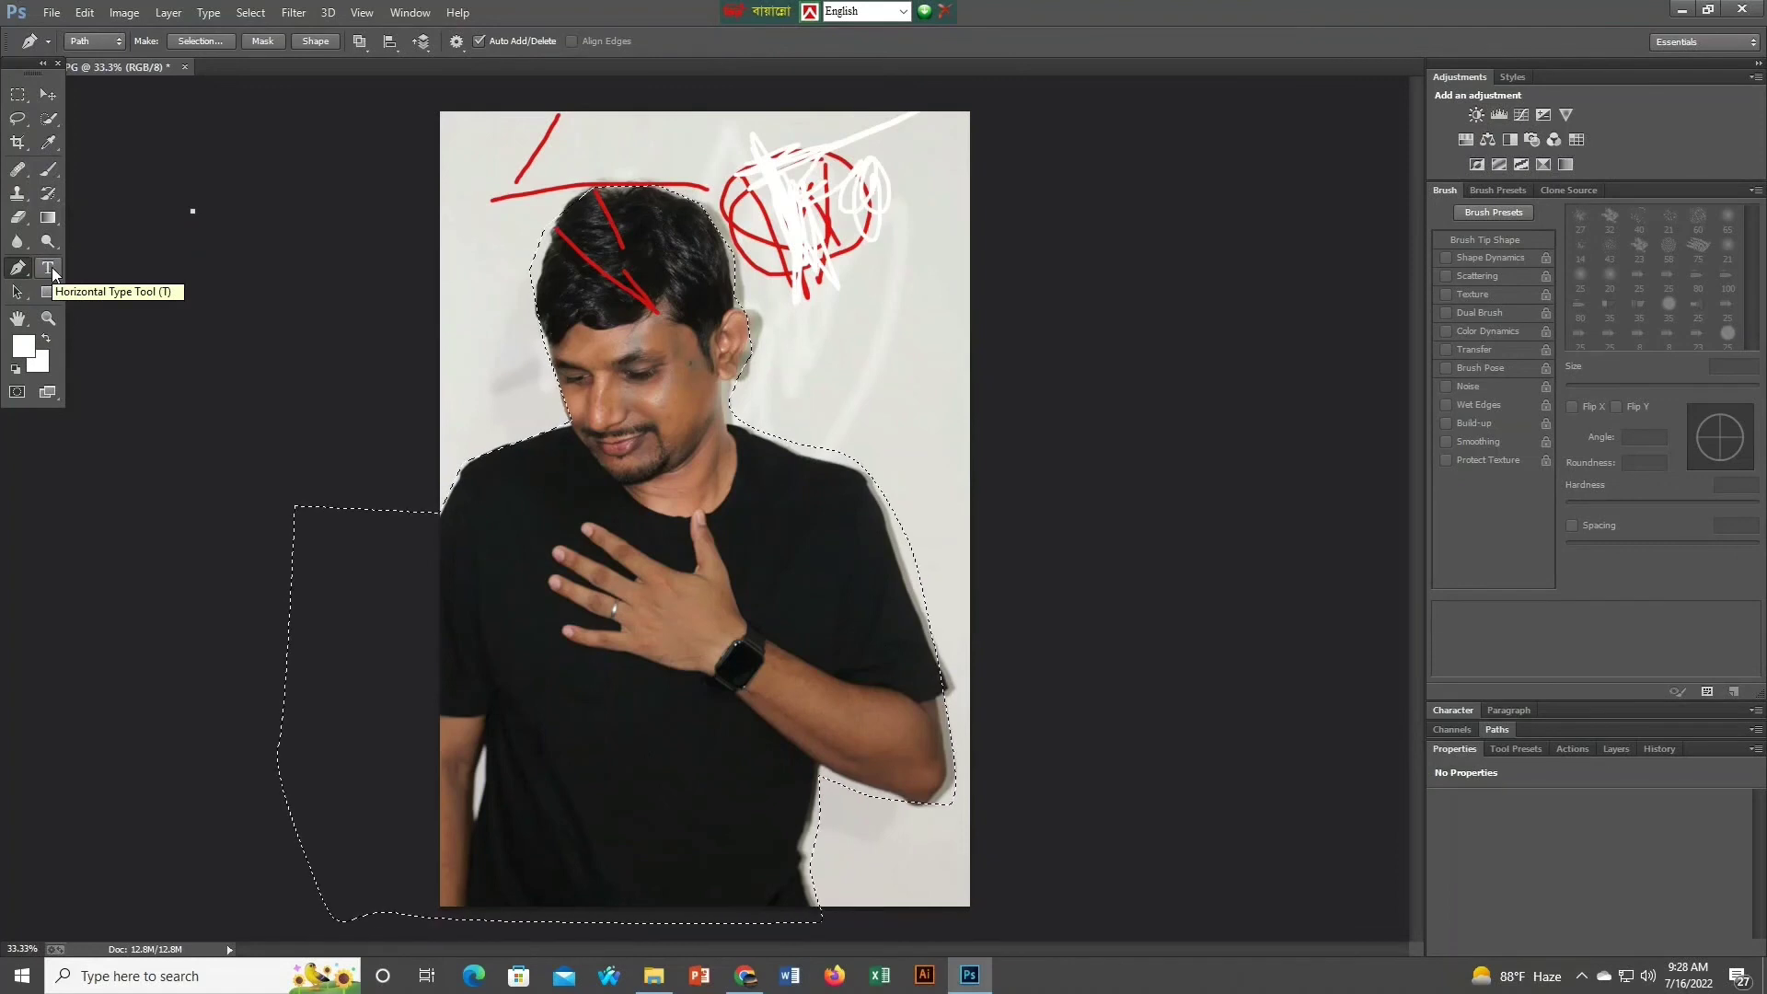
Select the Horizontal Type Tool and view its Vertical Type and Type Mask variants.
{"action": "left_click", "coordinate": [52, 272]}
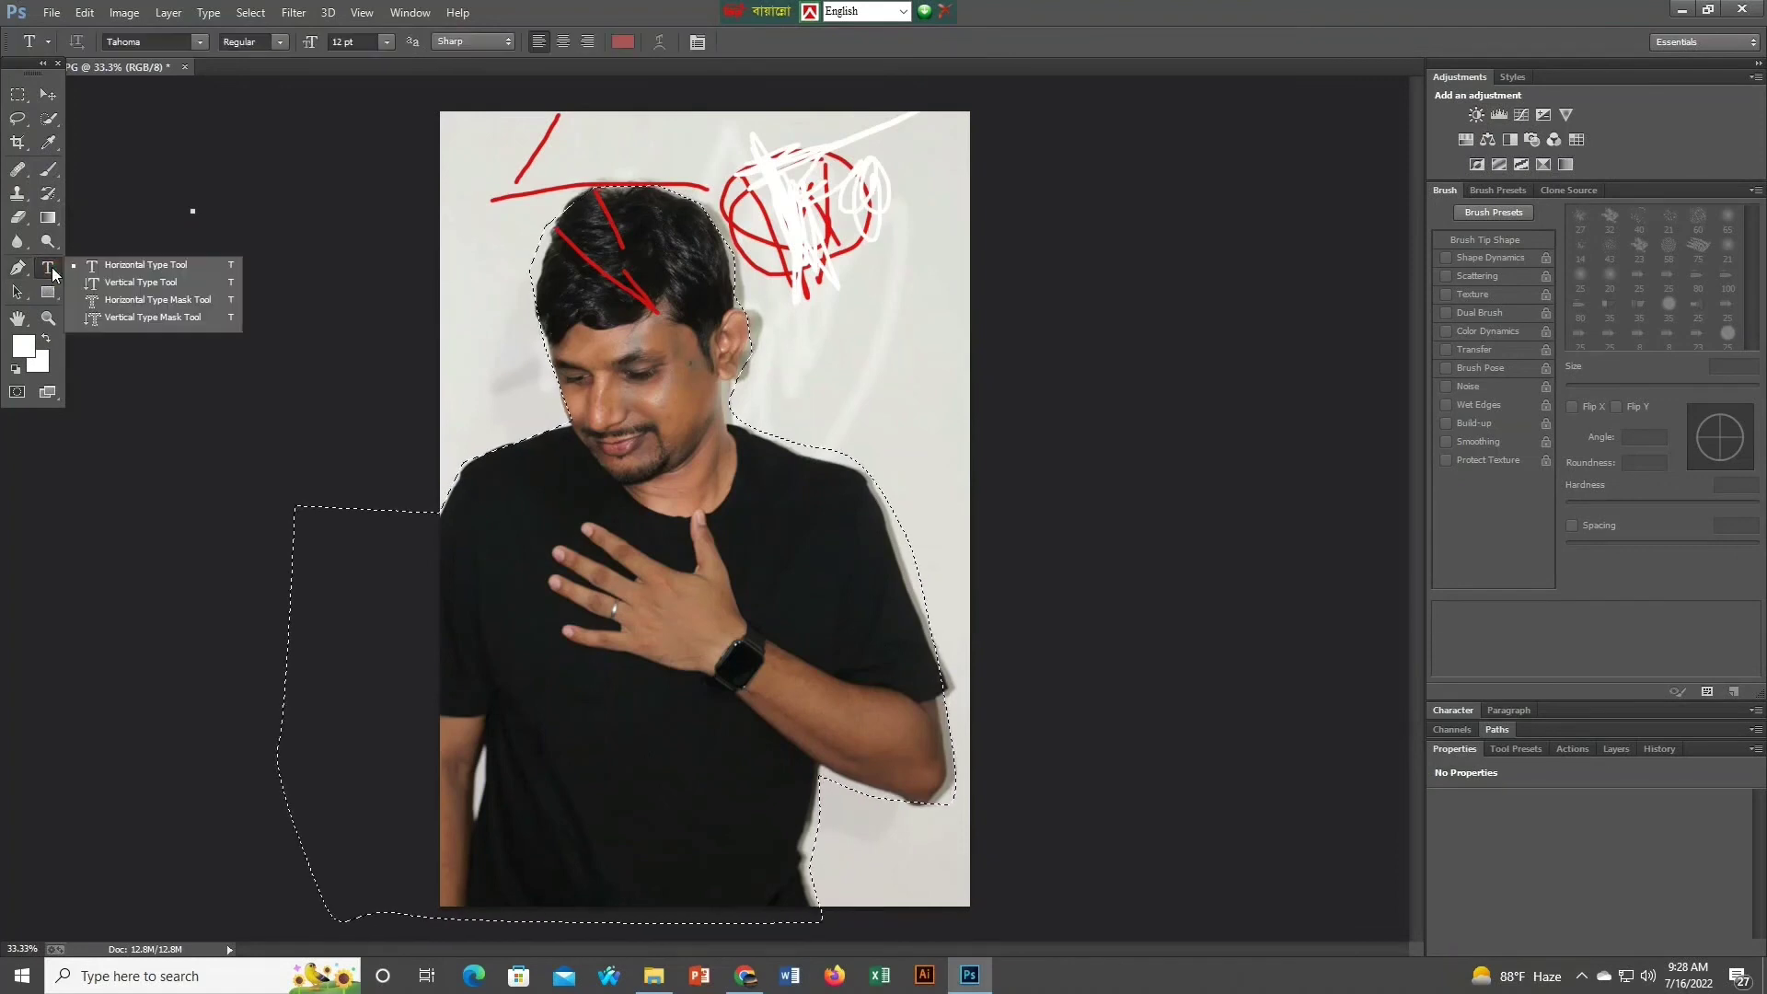
{"action": "left_click", "coordinate": [103, 262]}
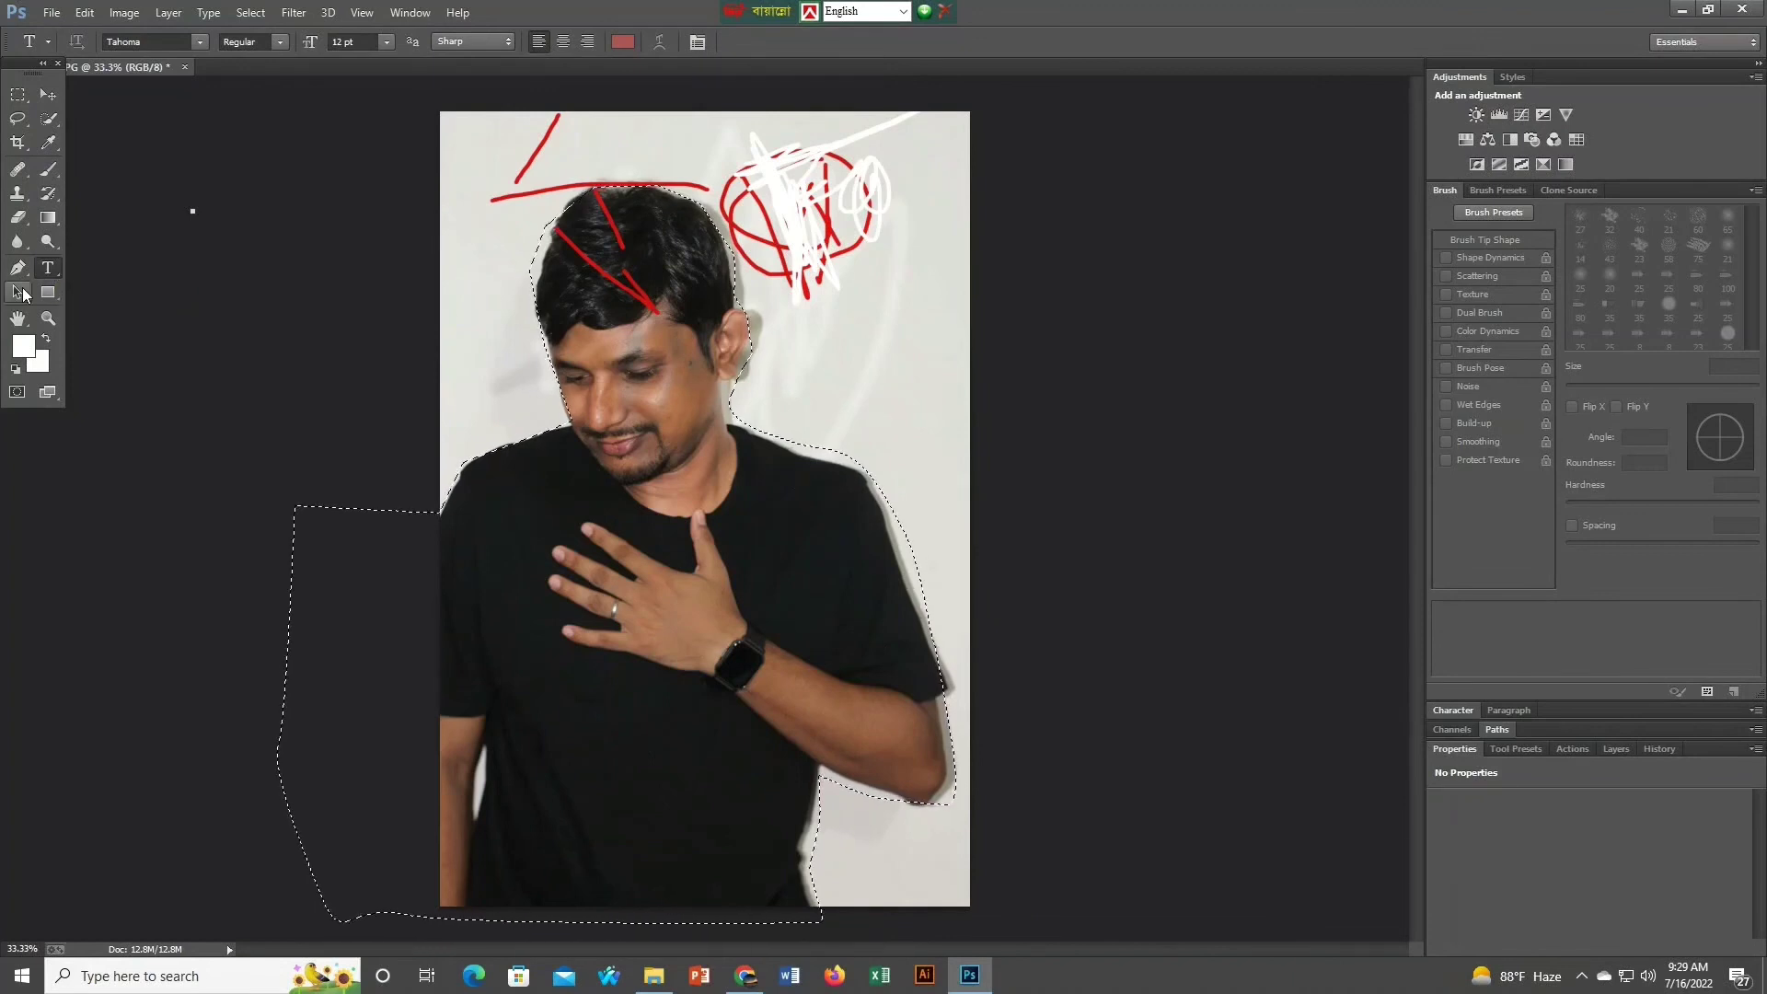
Try the Path Selection and Direct Selection tools from their flyout.
{"action": "left_click", "coordinate": [20, 293]}
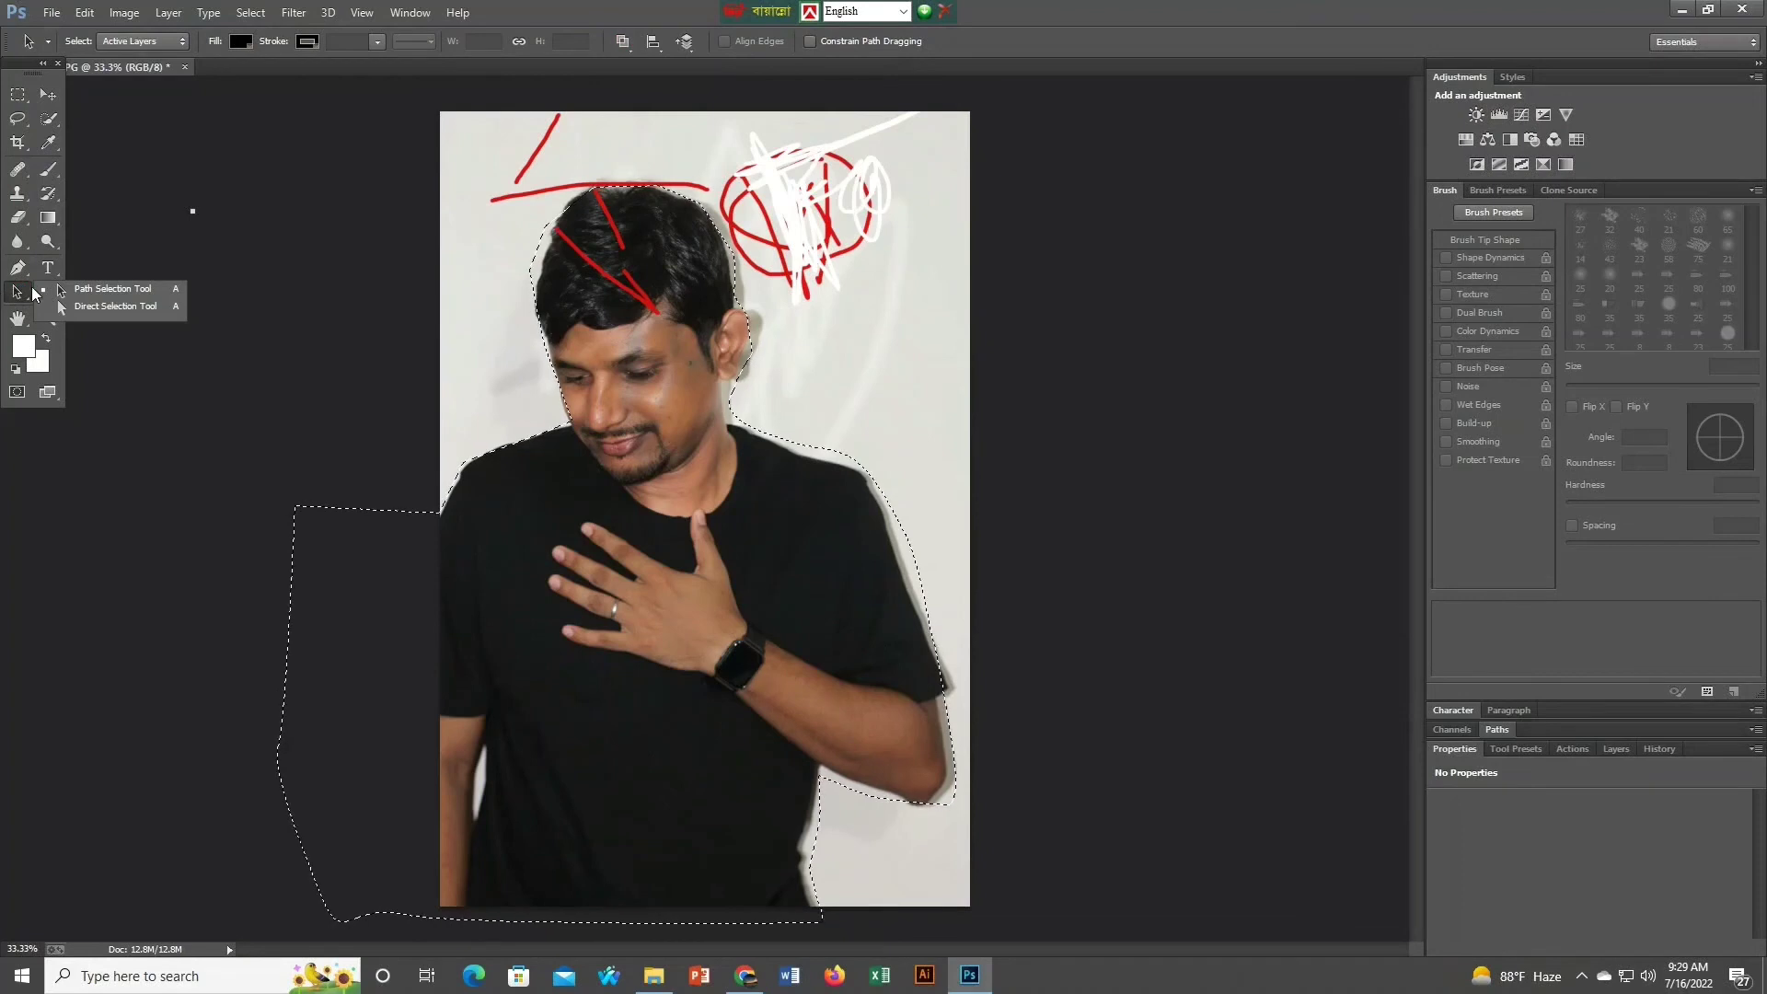
{"action": "left_click", "coordinate": [98, 288]}
{"action": "left_click", "coordinate": [55, 296]}
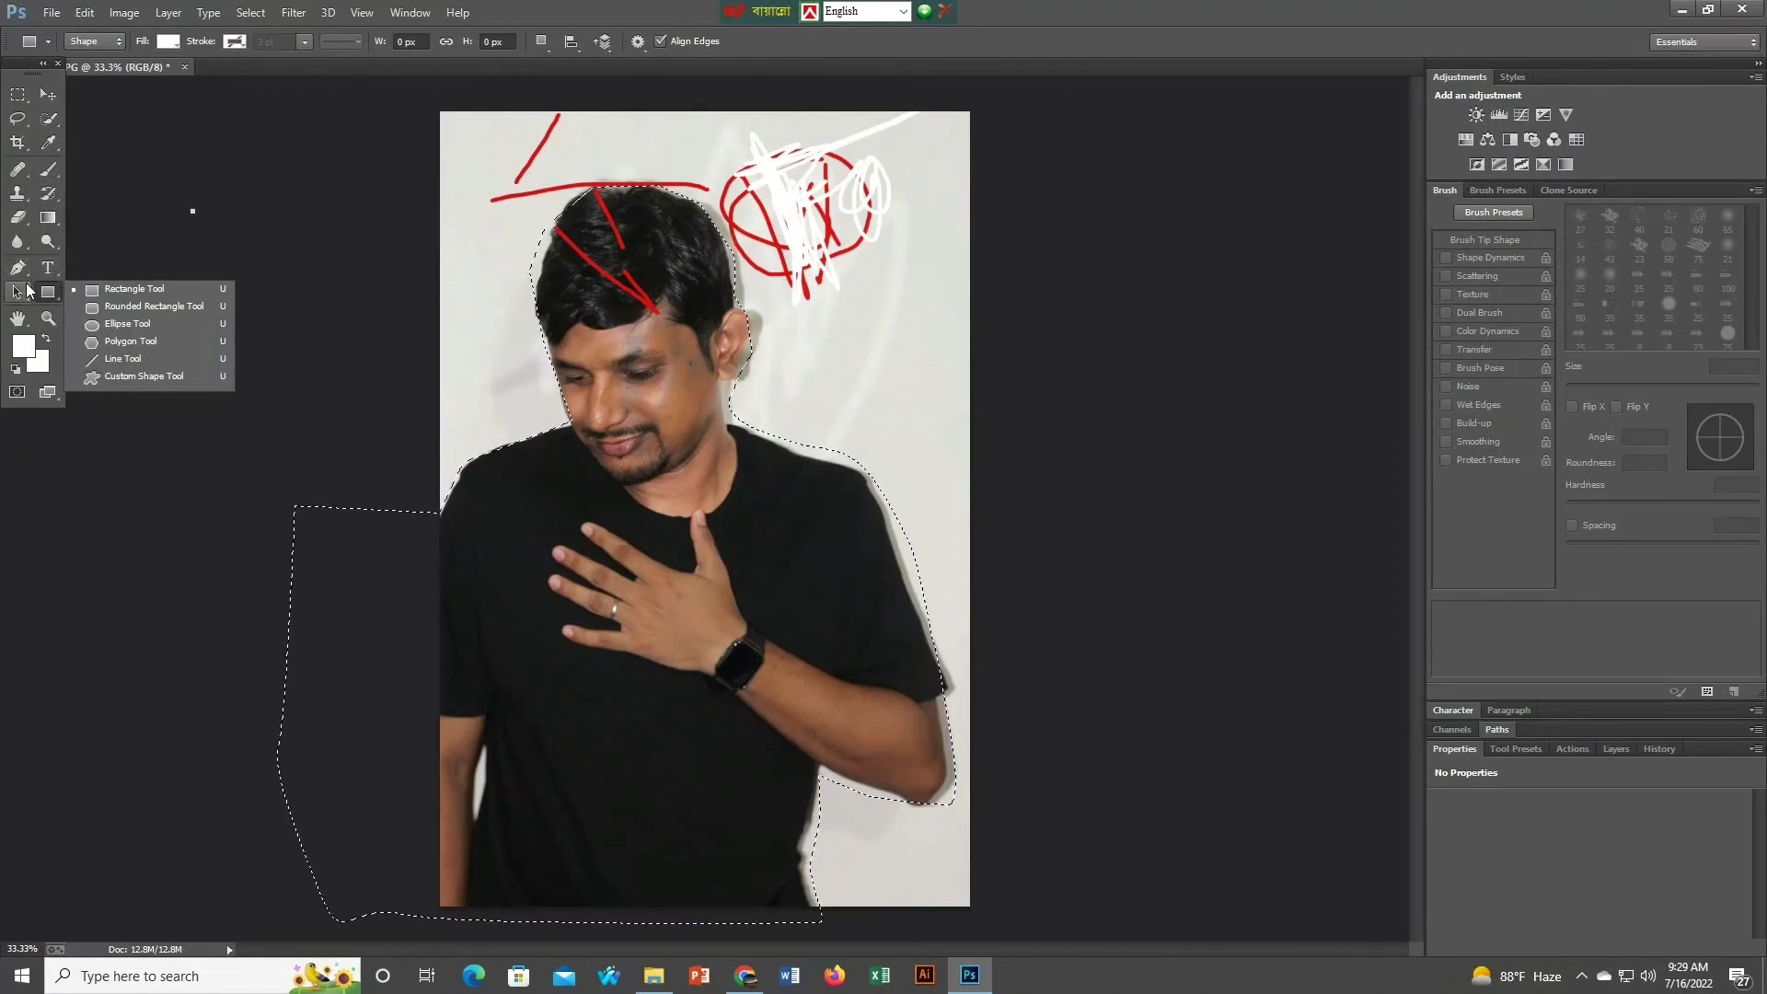
{"action": "left_click", "coordinate": [28, 293]}
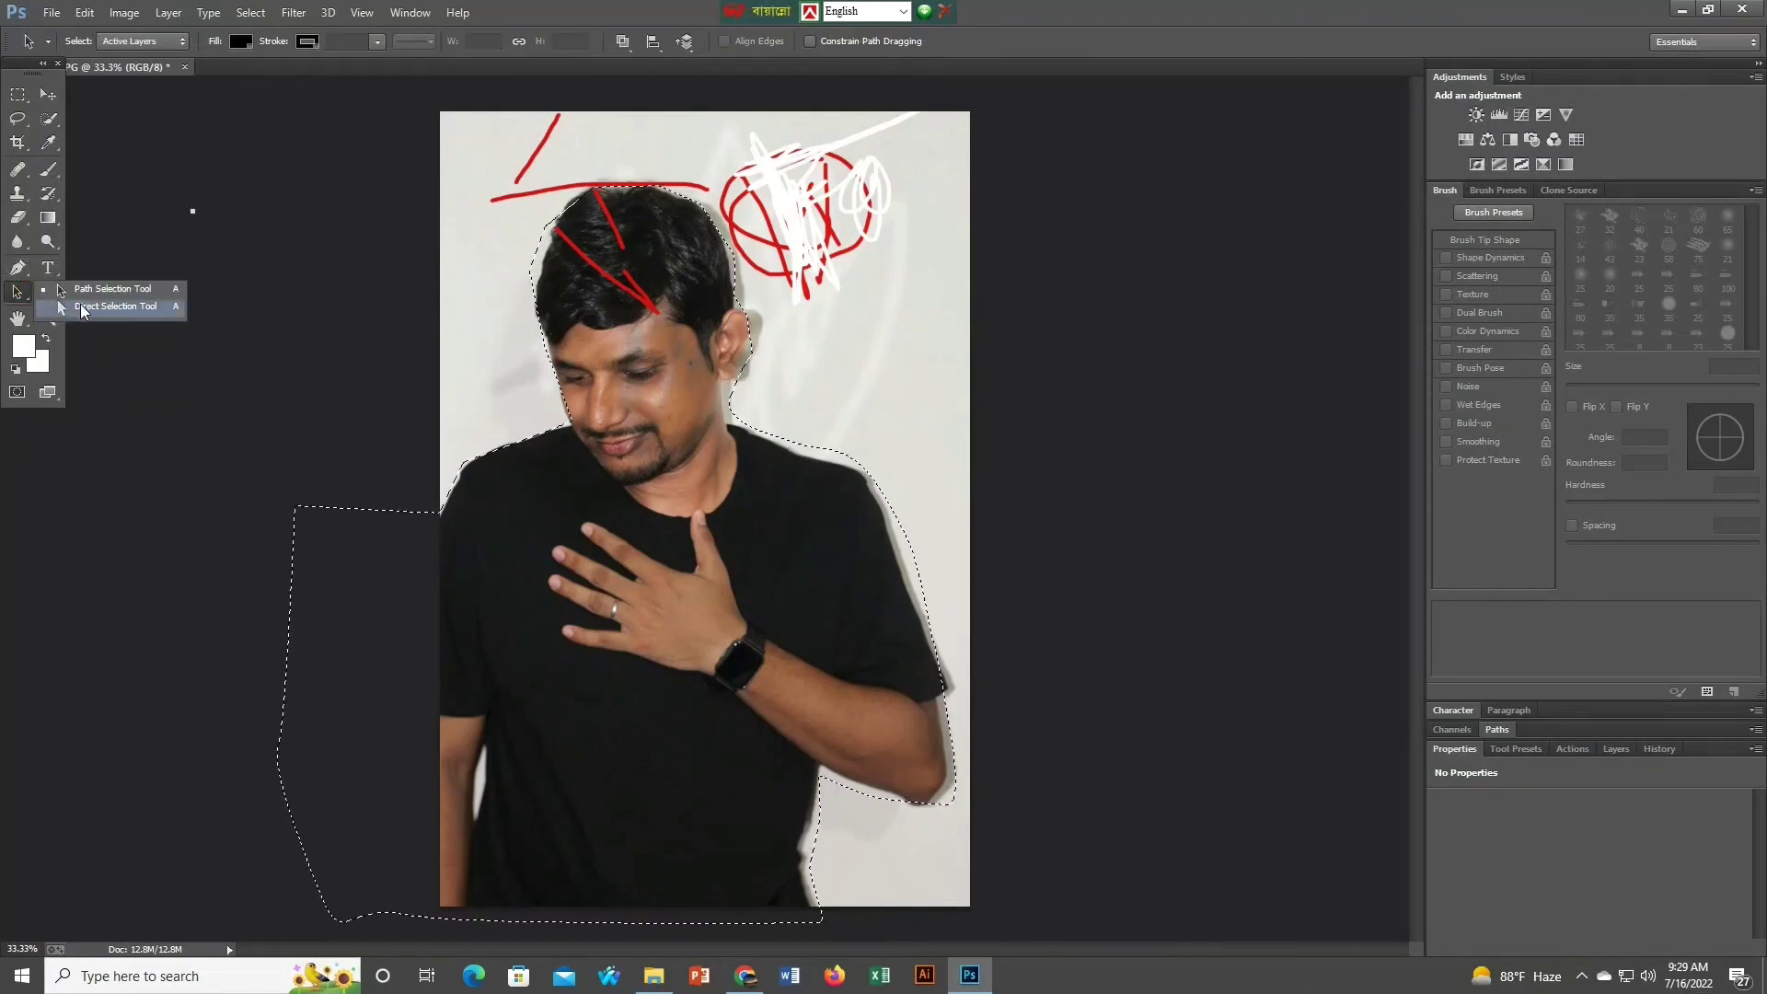
{"action": "left_click", "coordinate": [101, 306]}
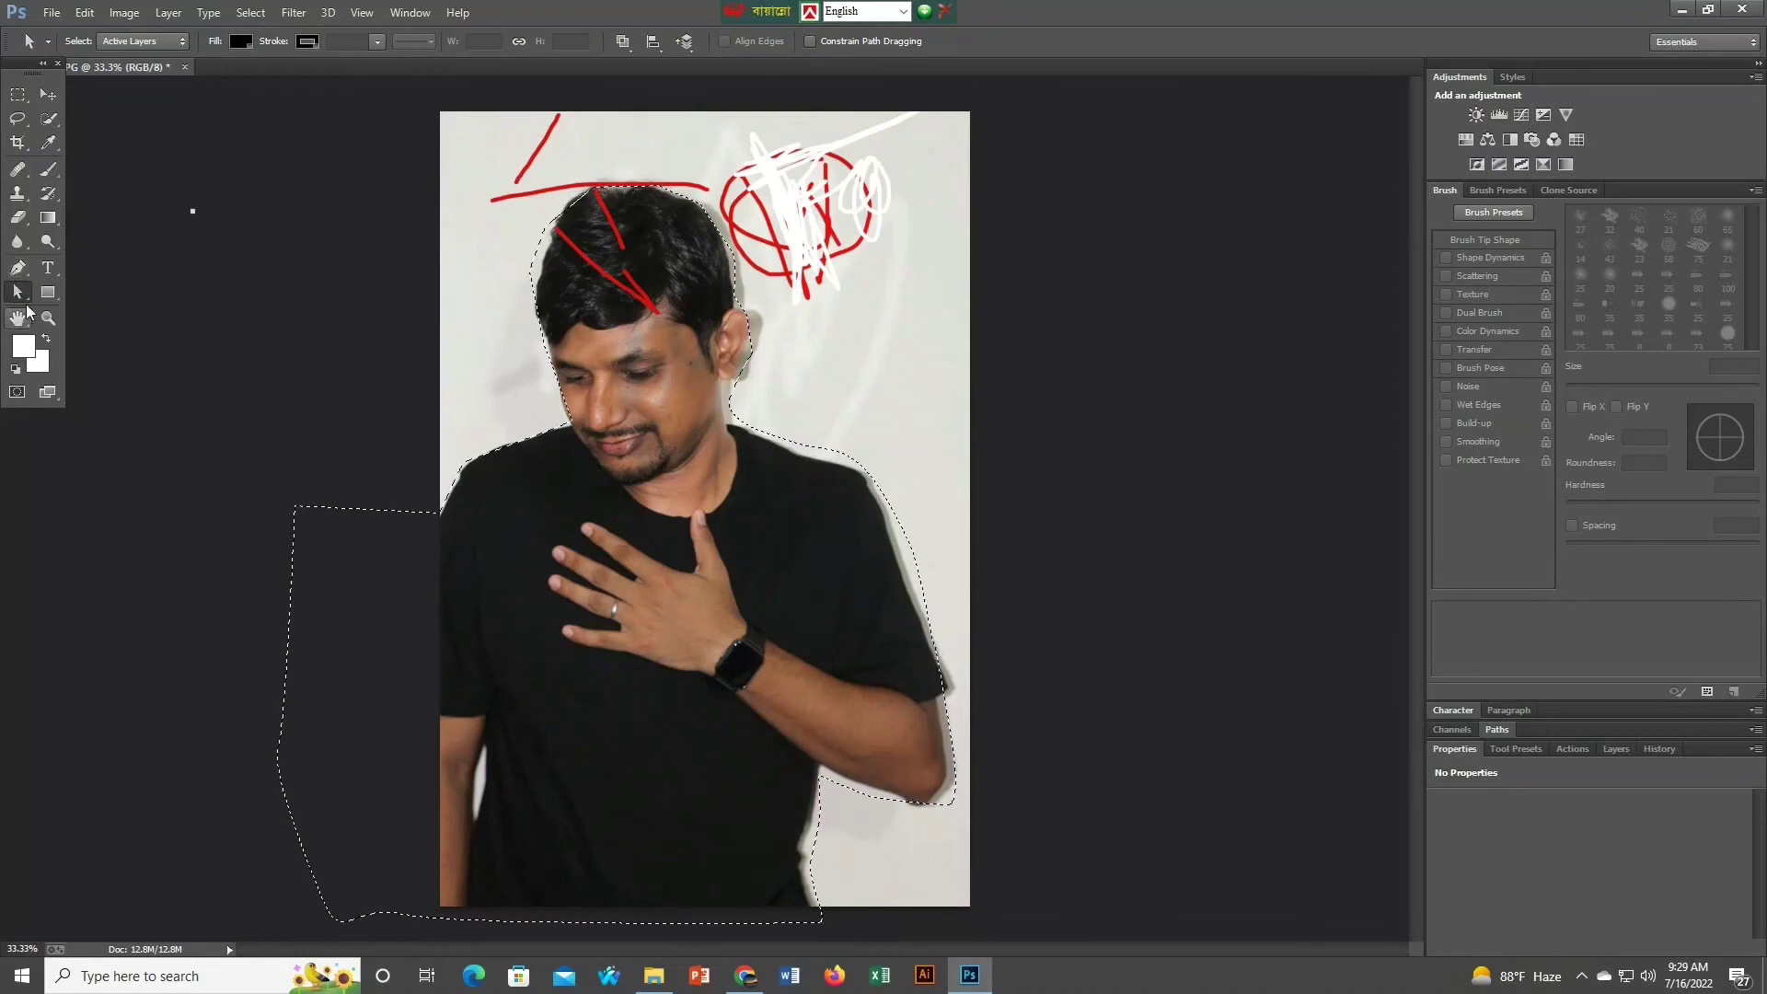
Make the Rectangle Tool the active shape tool.
{"action": "left_click", "coordinate": [23, 296]}
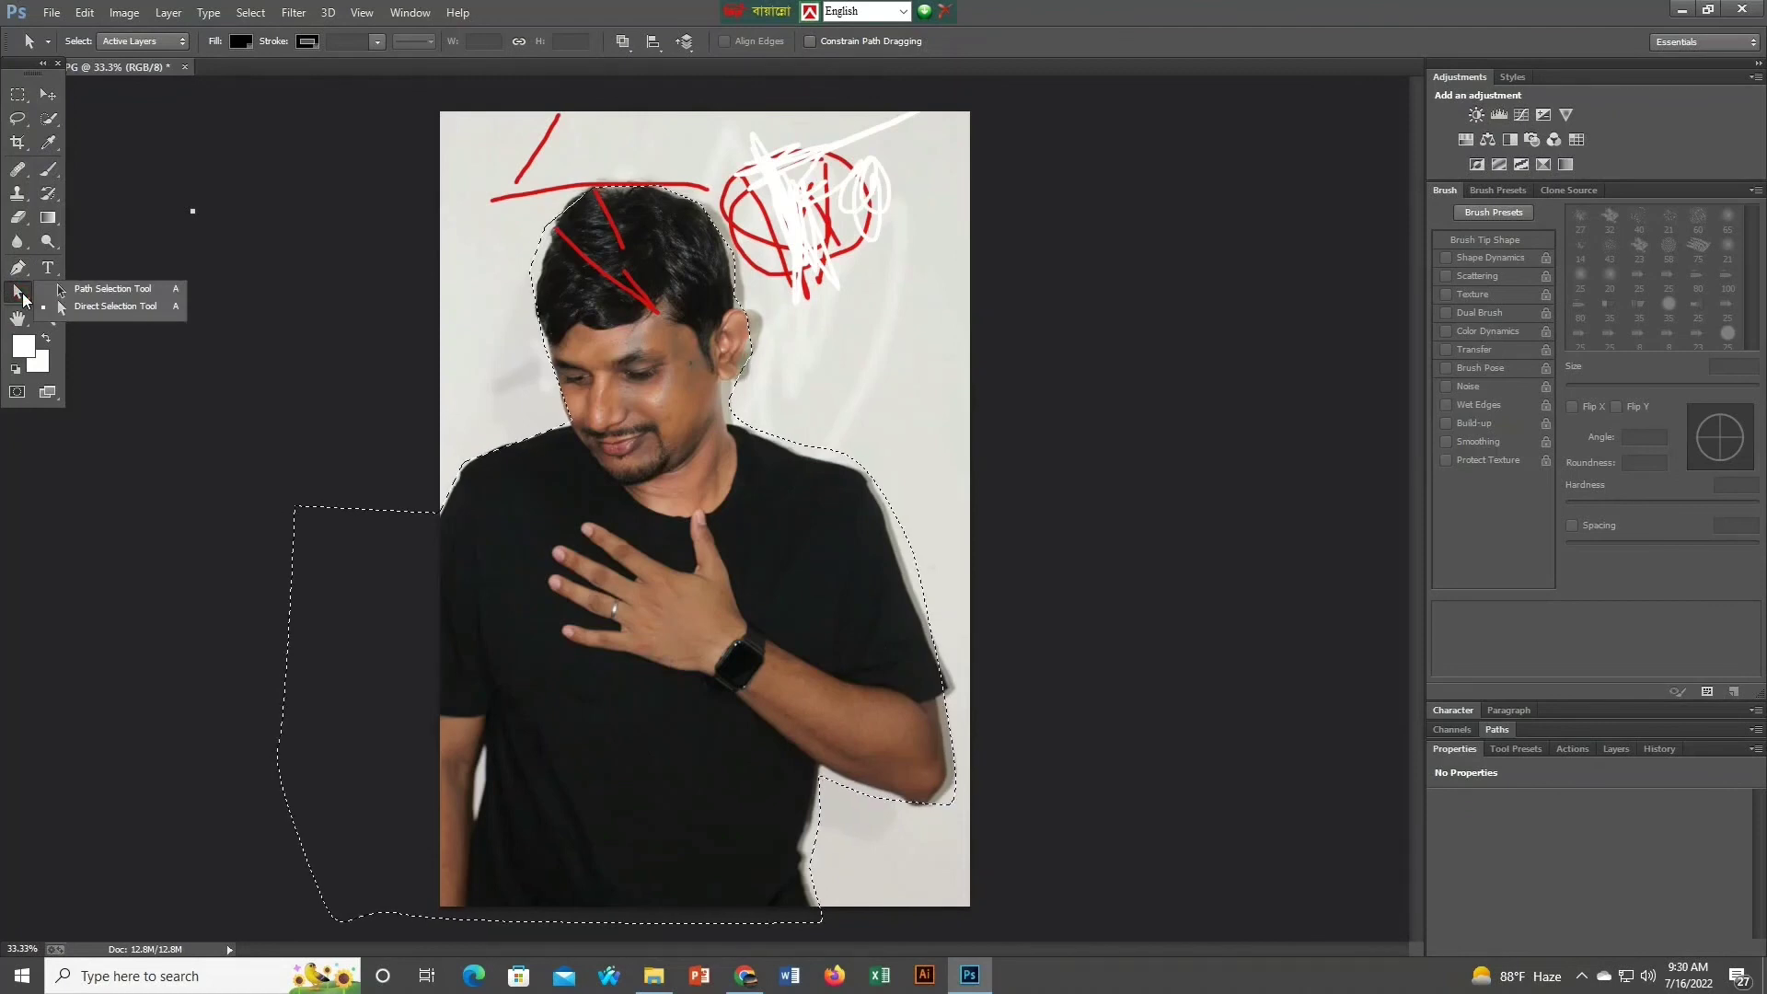
{"action": "left_click", "coordinate": [48, 292]}
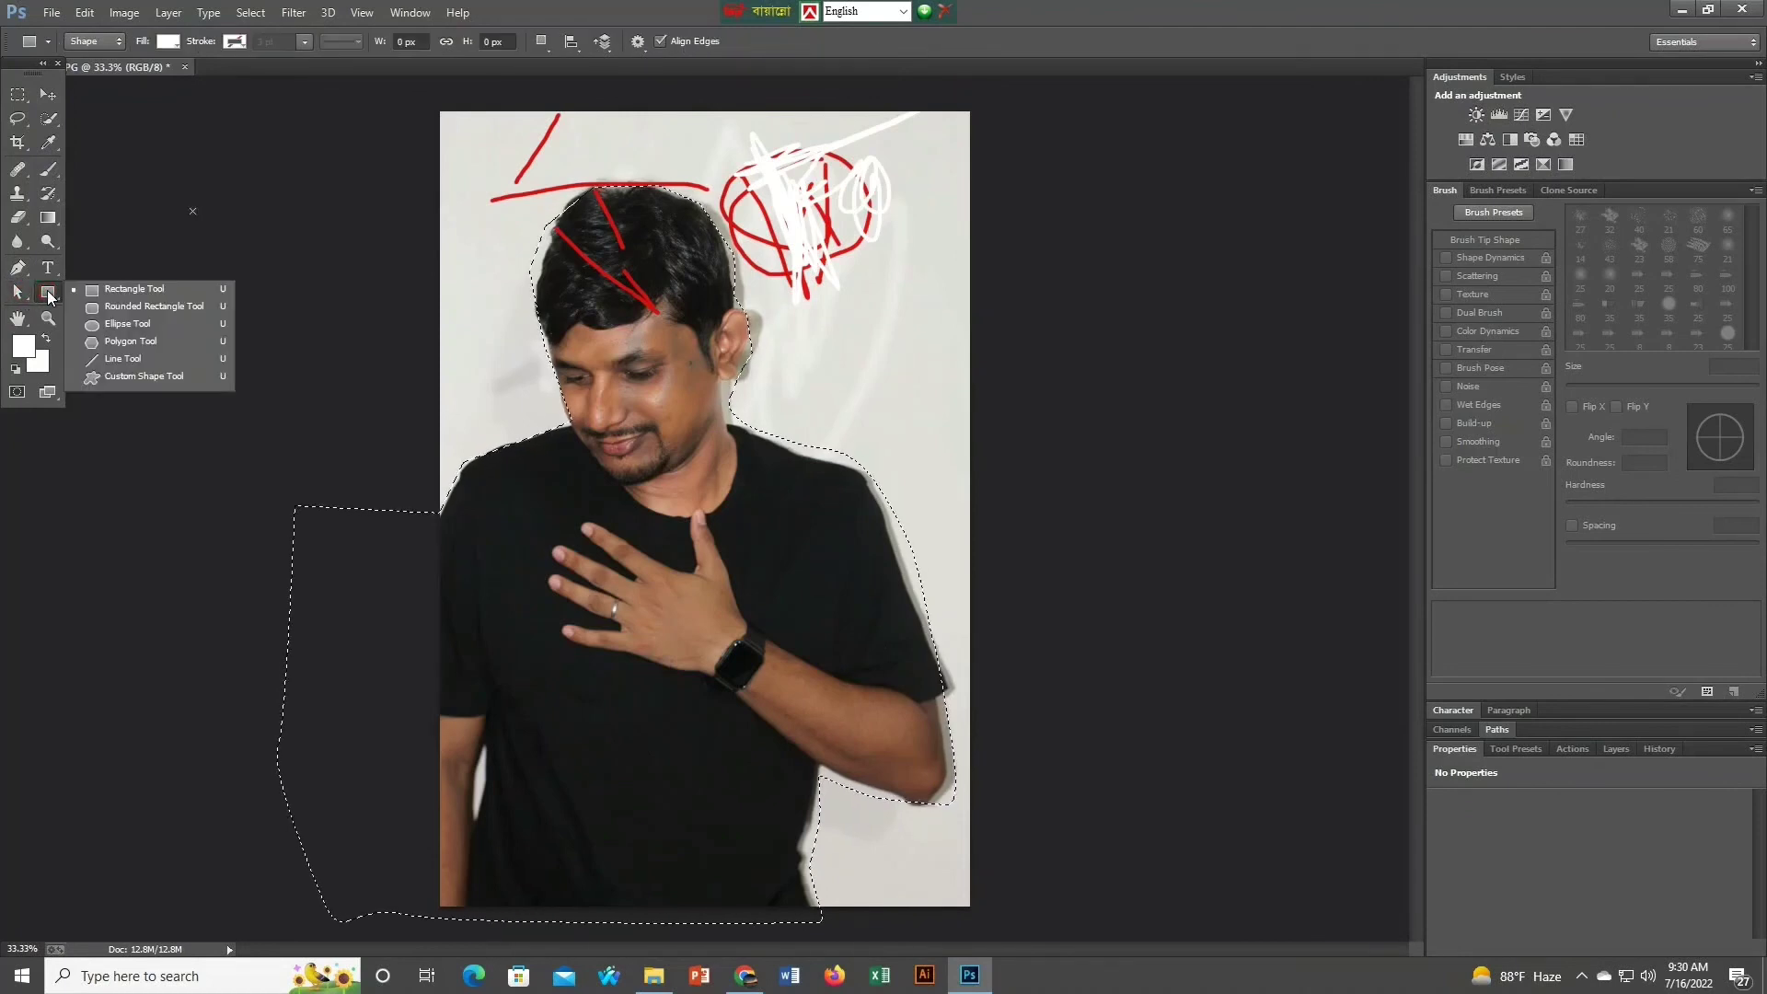
{"action": "left_click", "coordinate": [138, 287]}
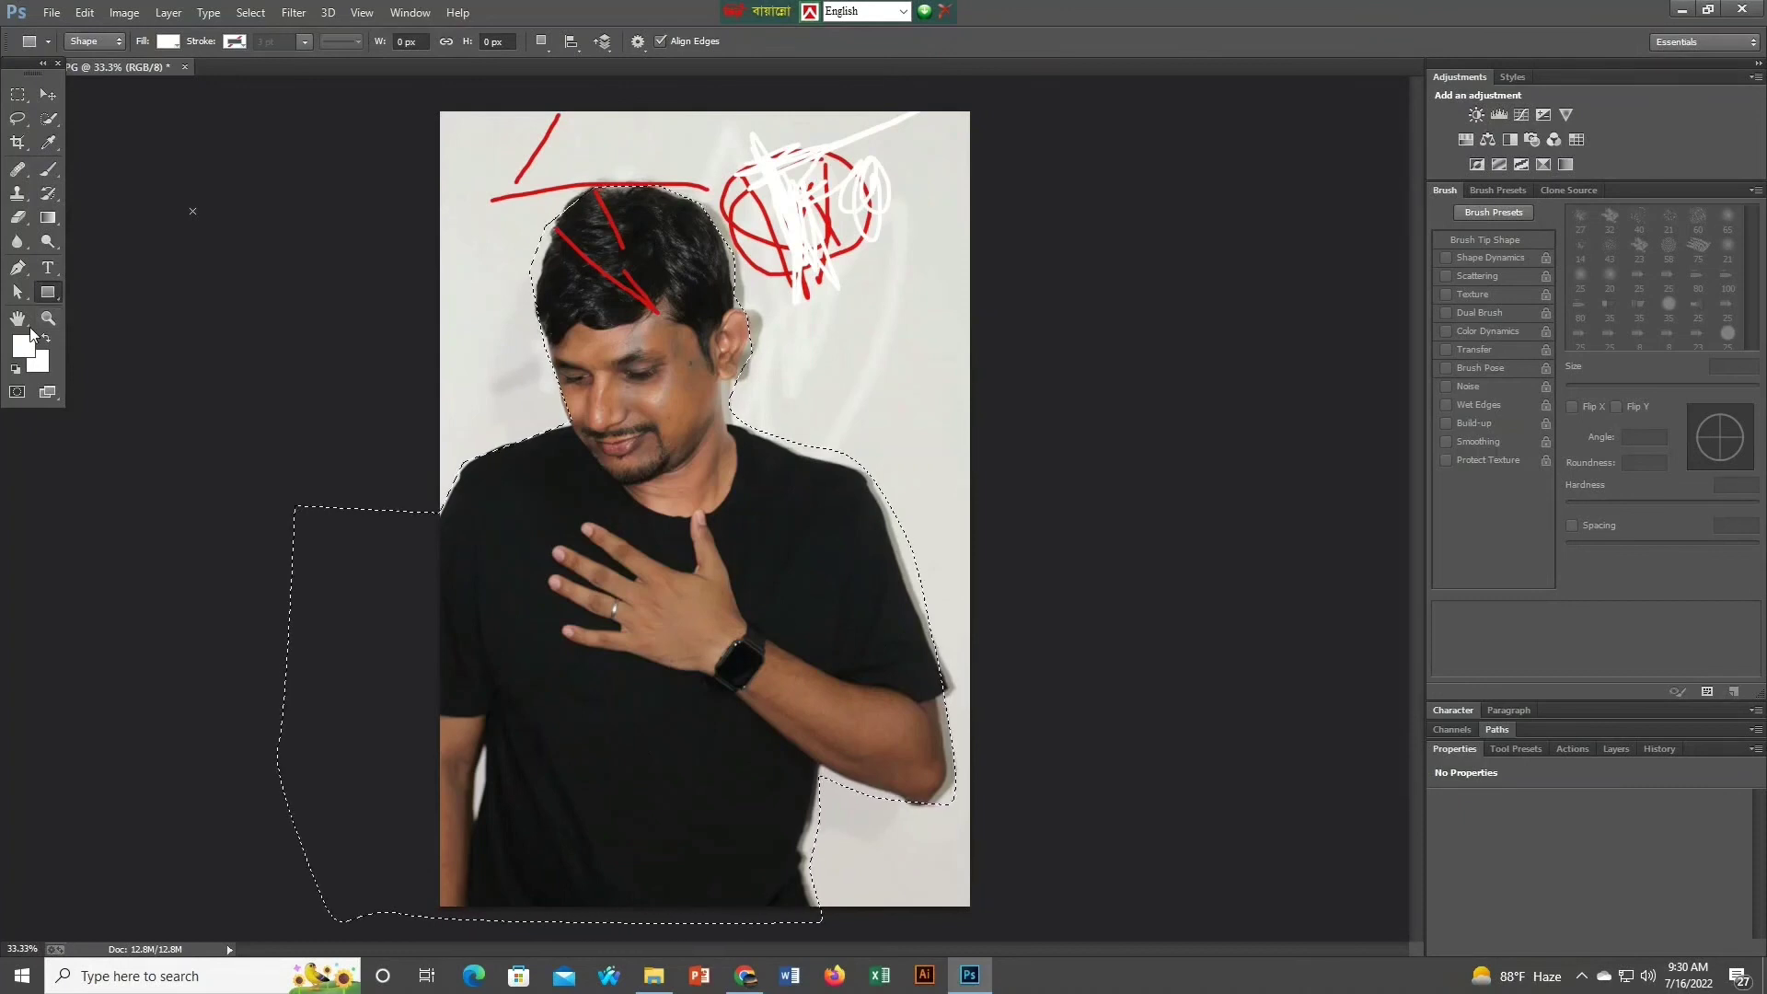
Switch to the Zoom tool, then open the foreground Color Picker and keep the white colour.
{"action": "right_click", "coordinate": [55, 293]}
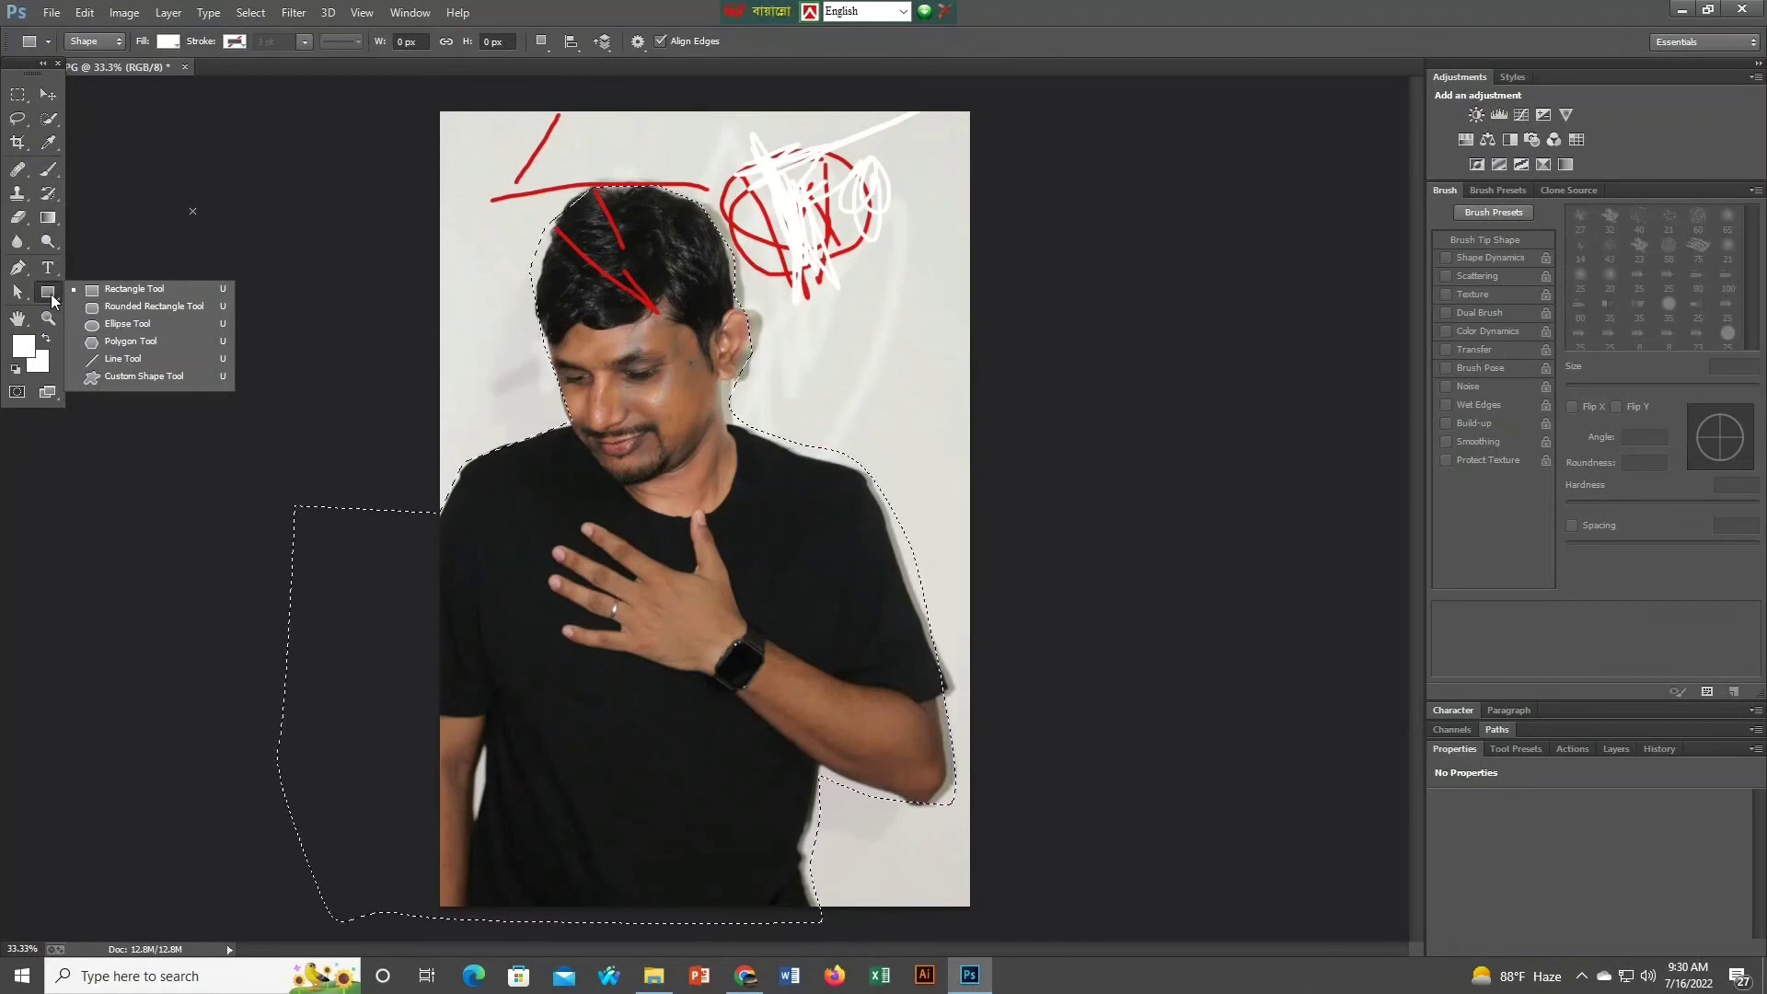
{"action": "left_click", "coordinate": [47, 317]}
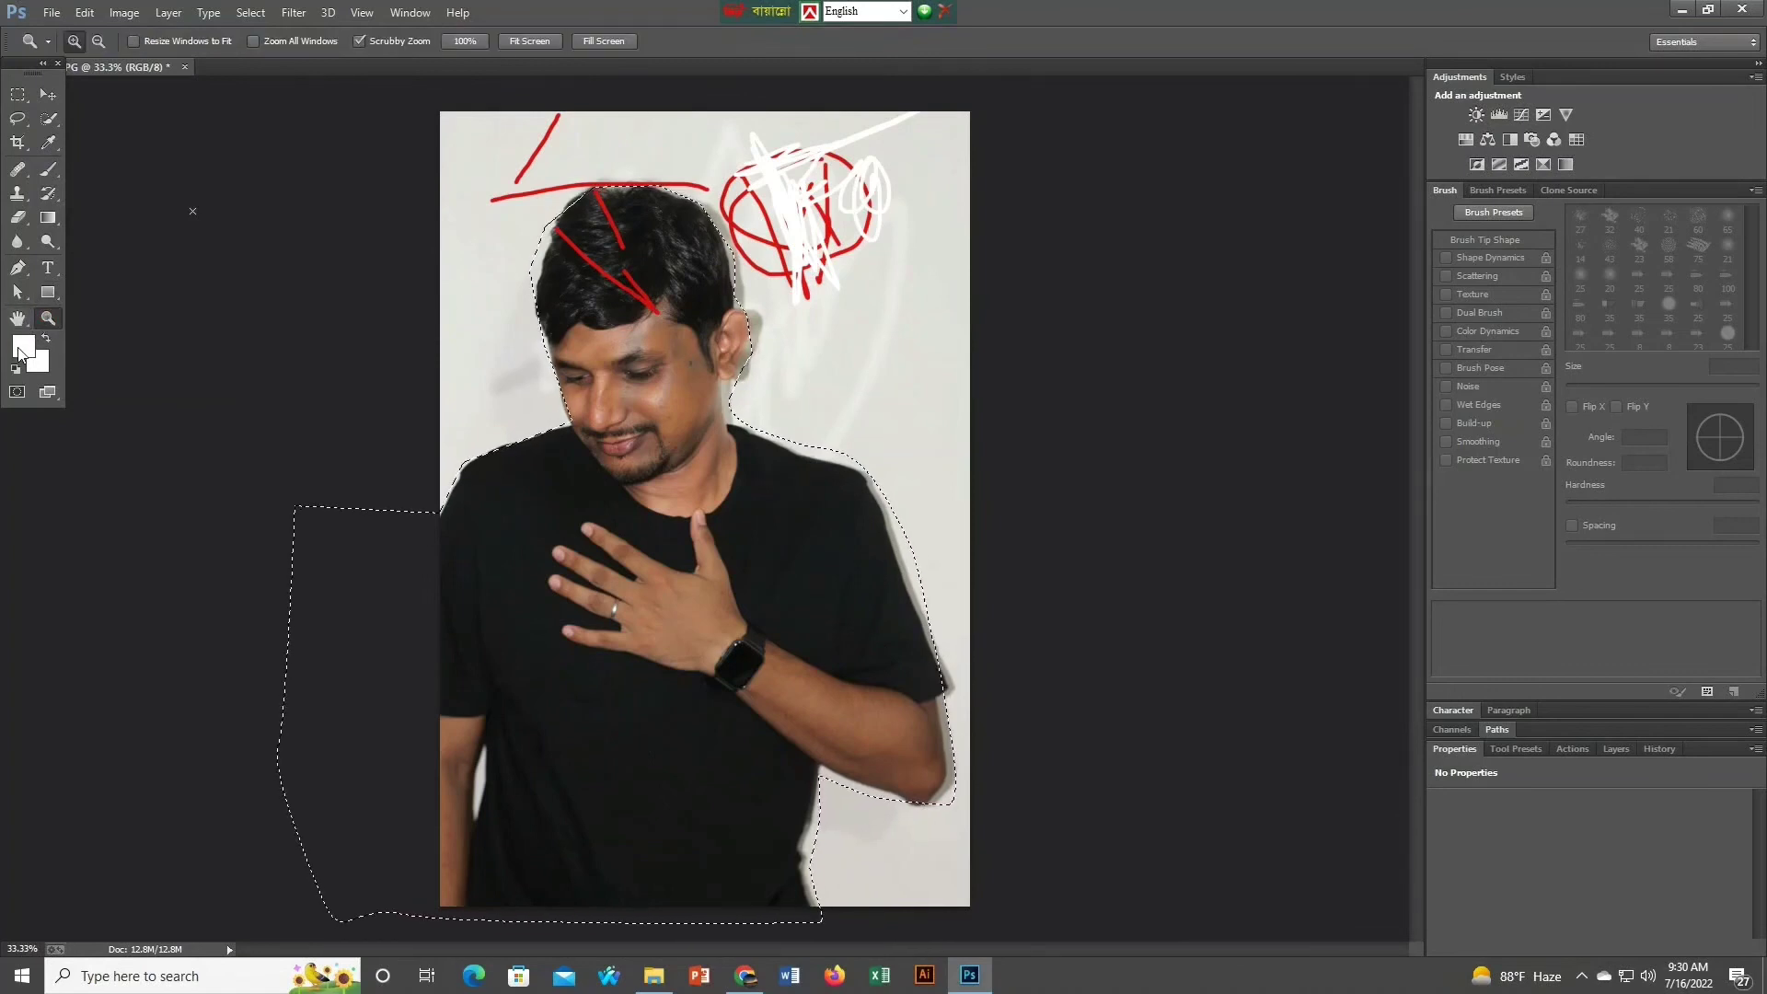
{"action": "left_click", "coordinate": [25, 347]}
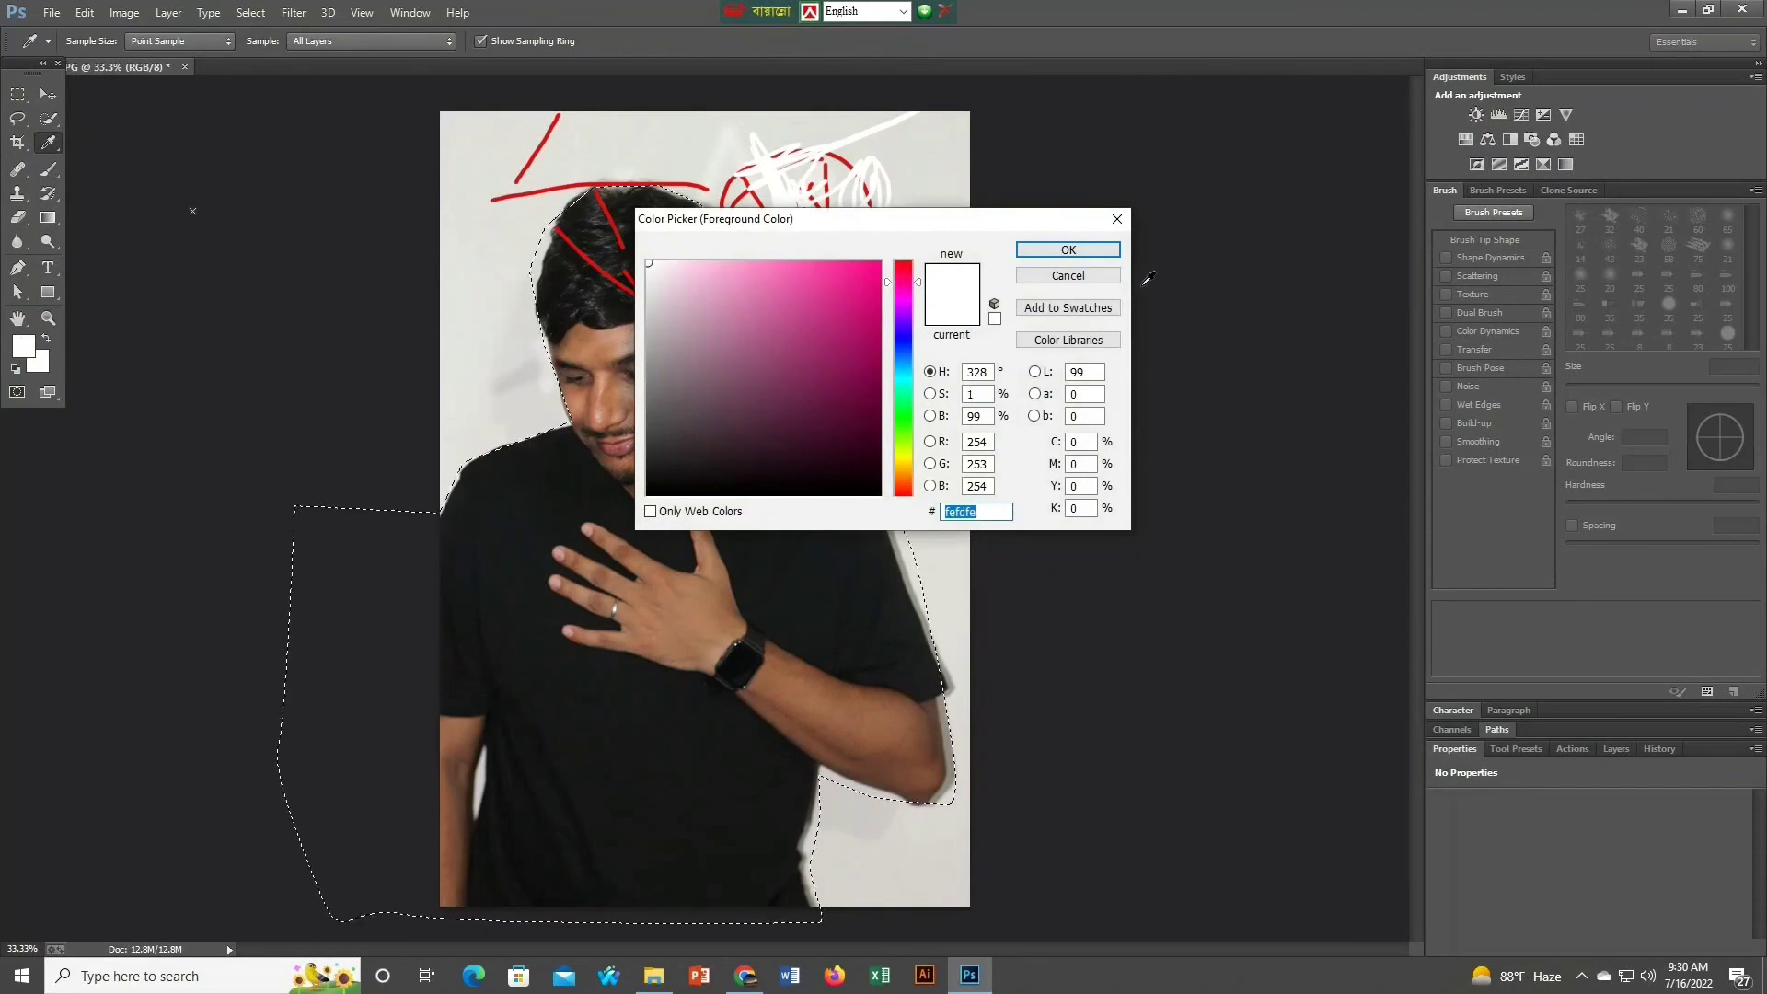
{"action": "left_click", "coordinate": [1067, 249]}
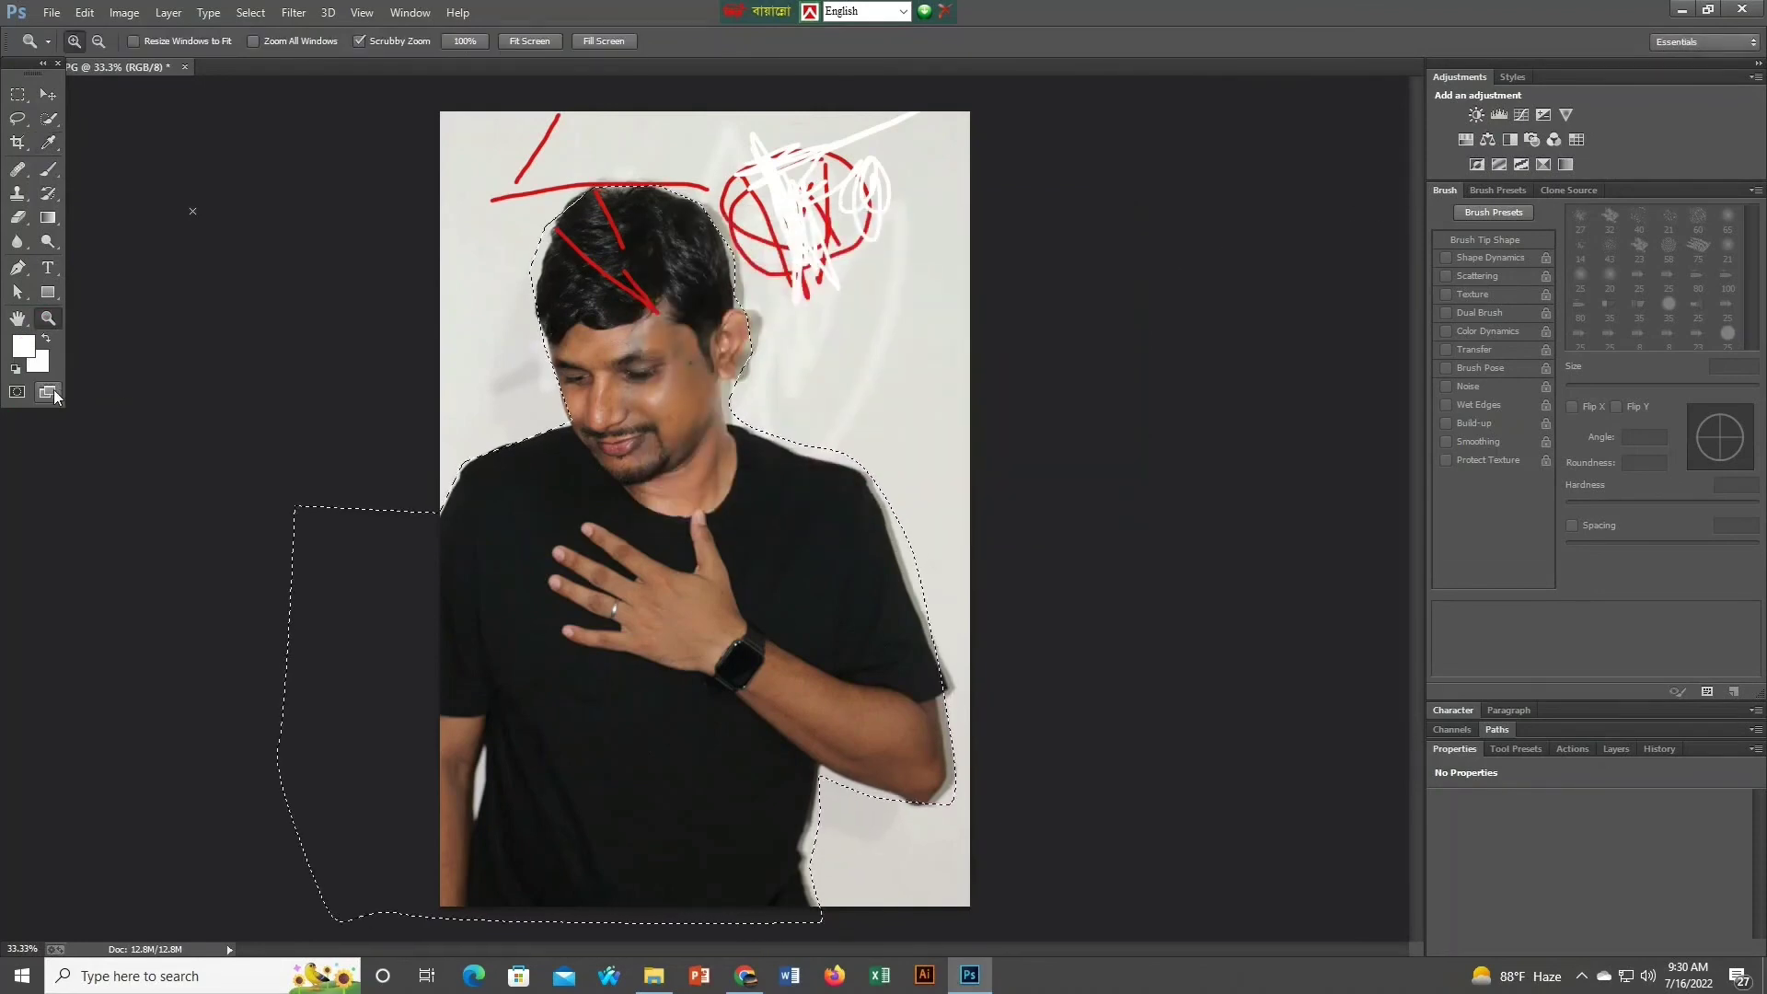
Change the screen mode to Full Screen Mode With Menu Bar.
{"action": "left_click", "coordinate": [54, 396]}
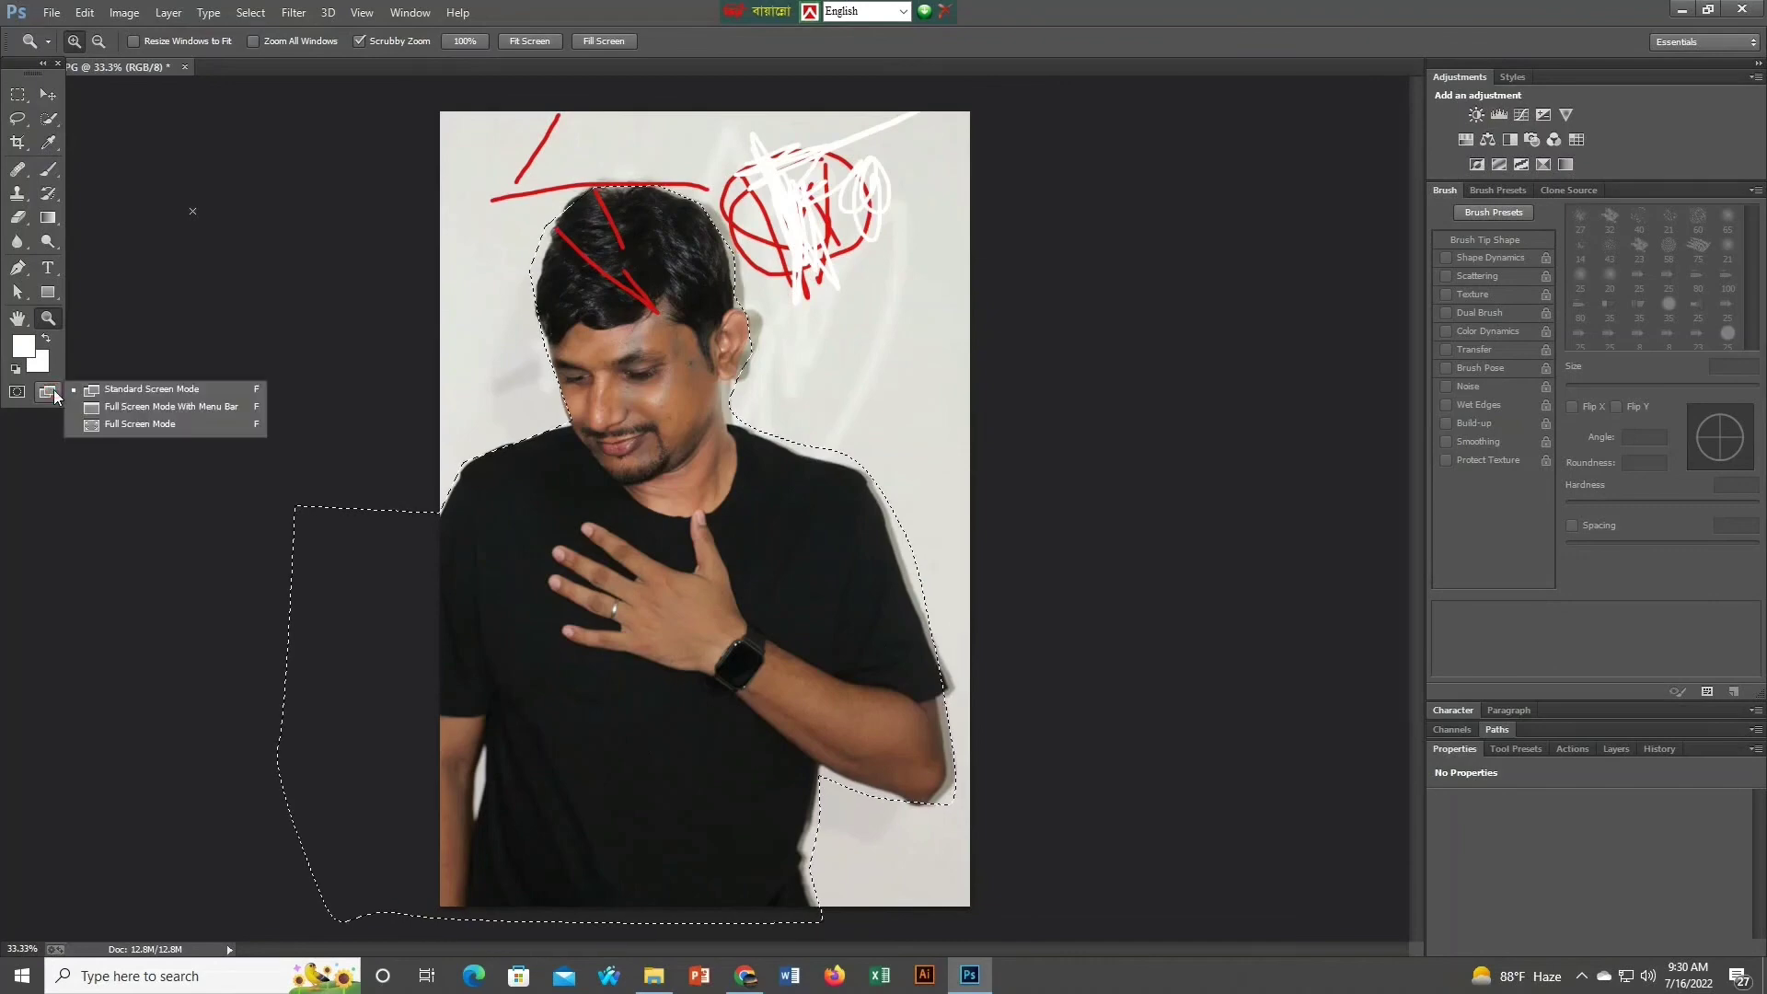
{"action": "left_click", "coordinate": [171, 406]}
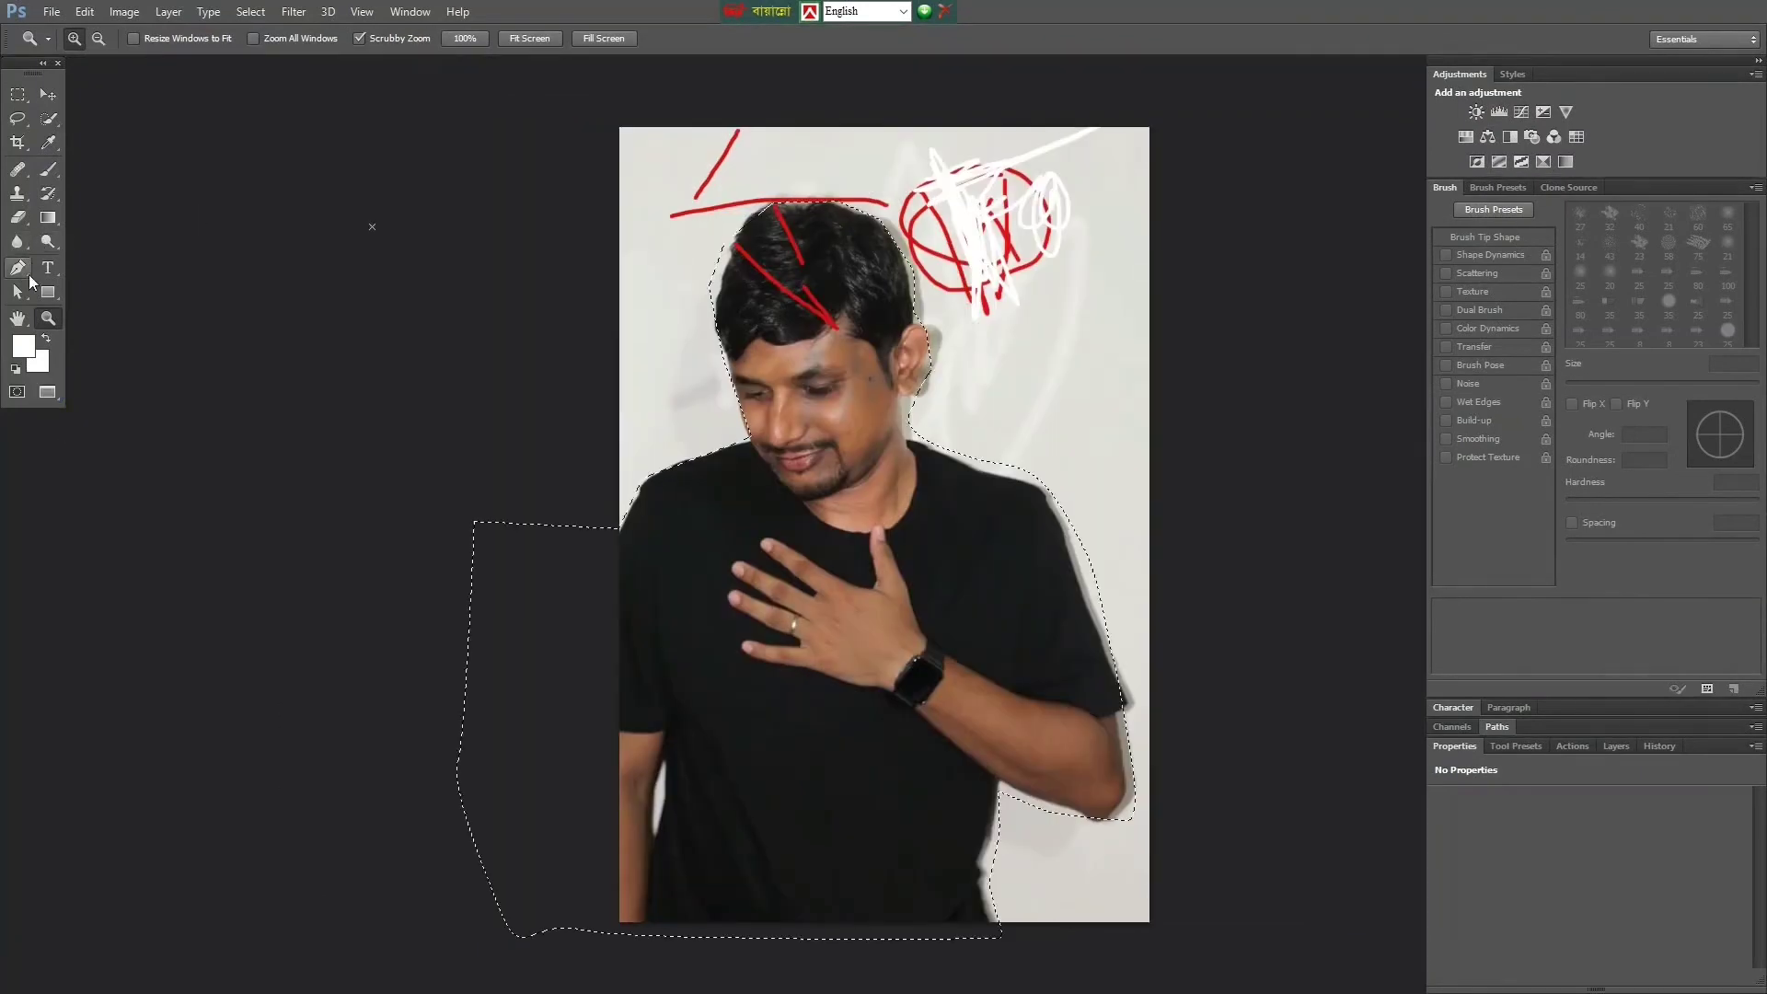